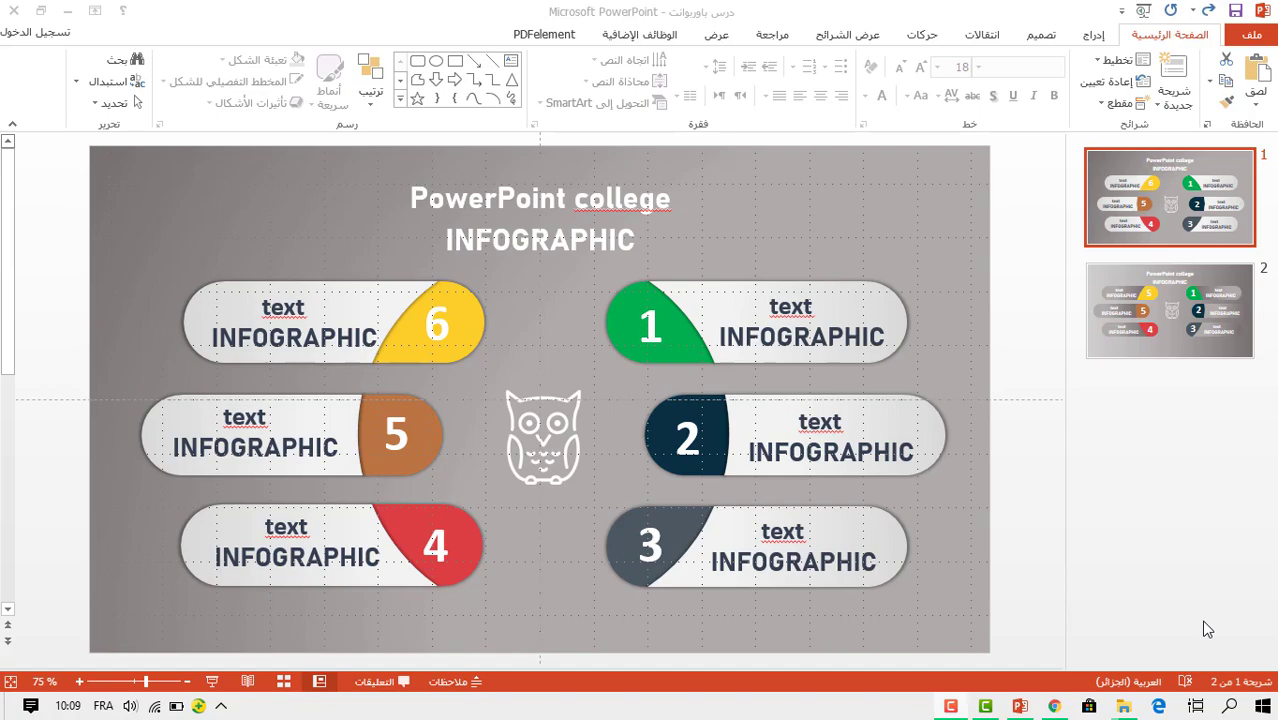
Play the finished owl infographic on slide 1 as a full-screen slide show.
left_click(213, 683)
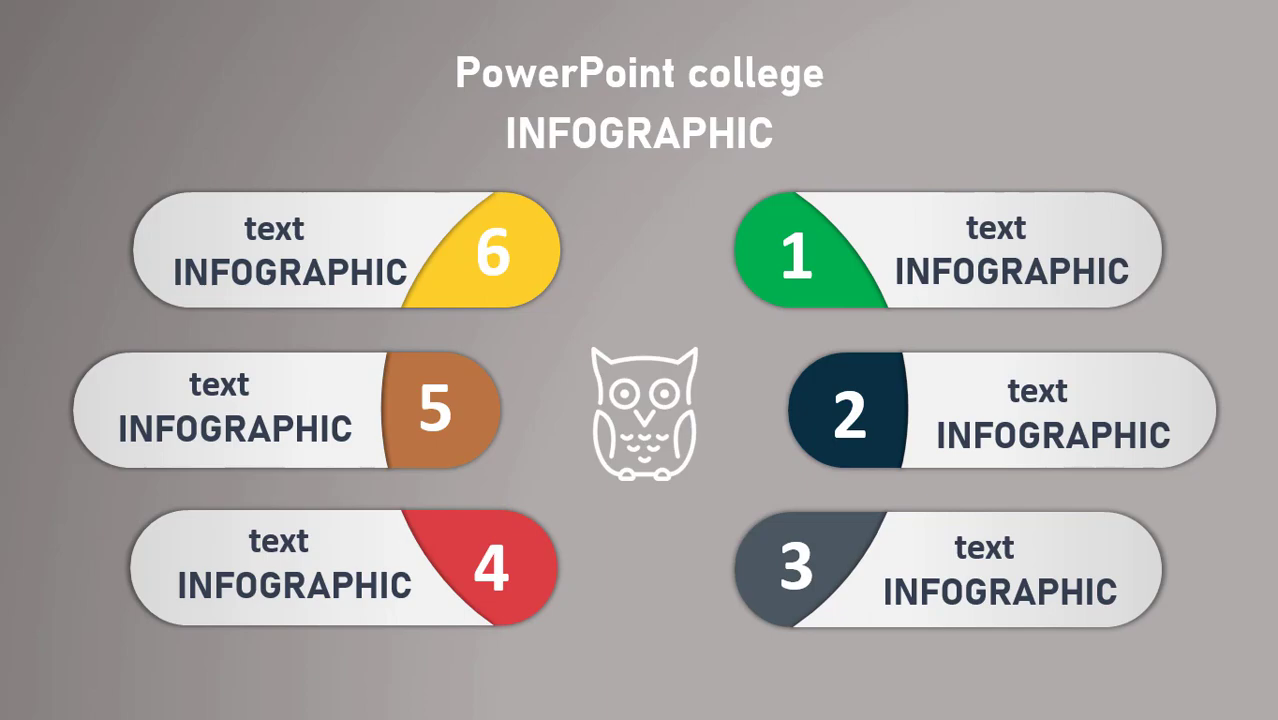
Add a new slide after slide 2 and delete its title and content placeholders.
key("Escape")
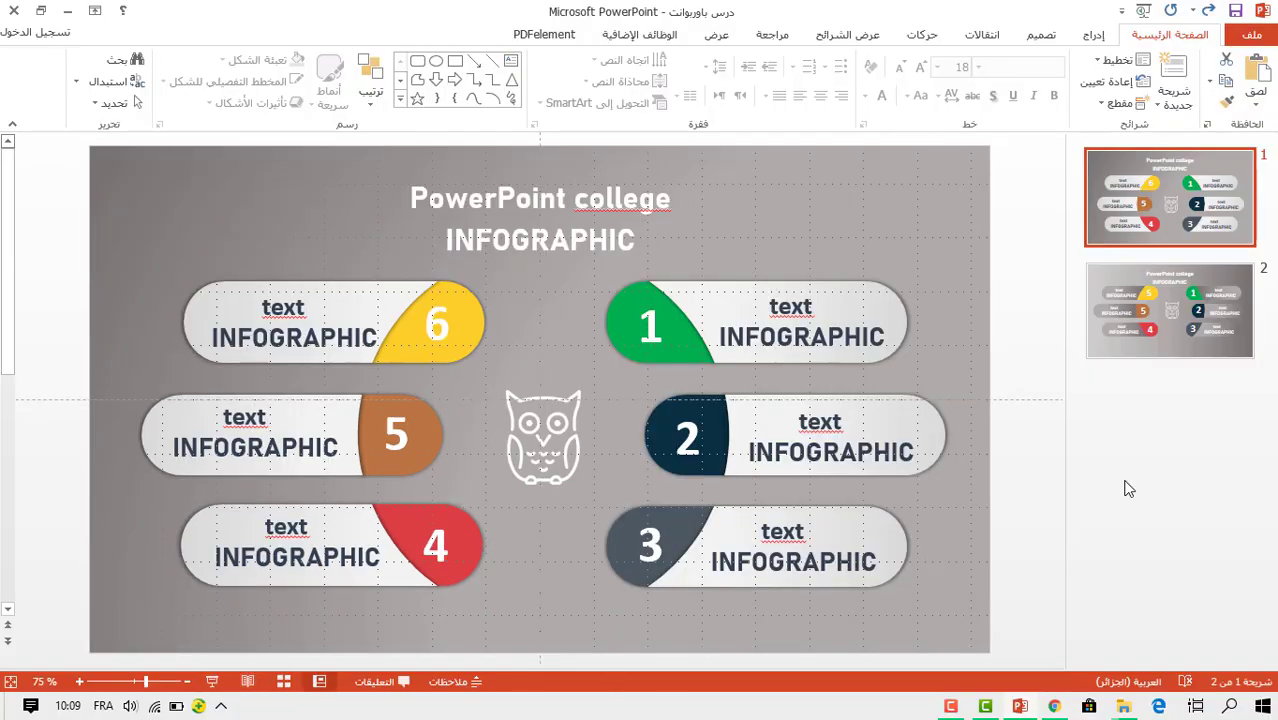
left_click(1210, 333)
left_click(1175, 371)
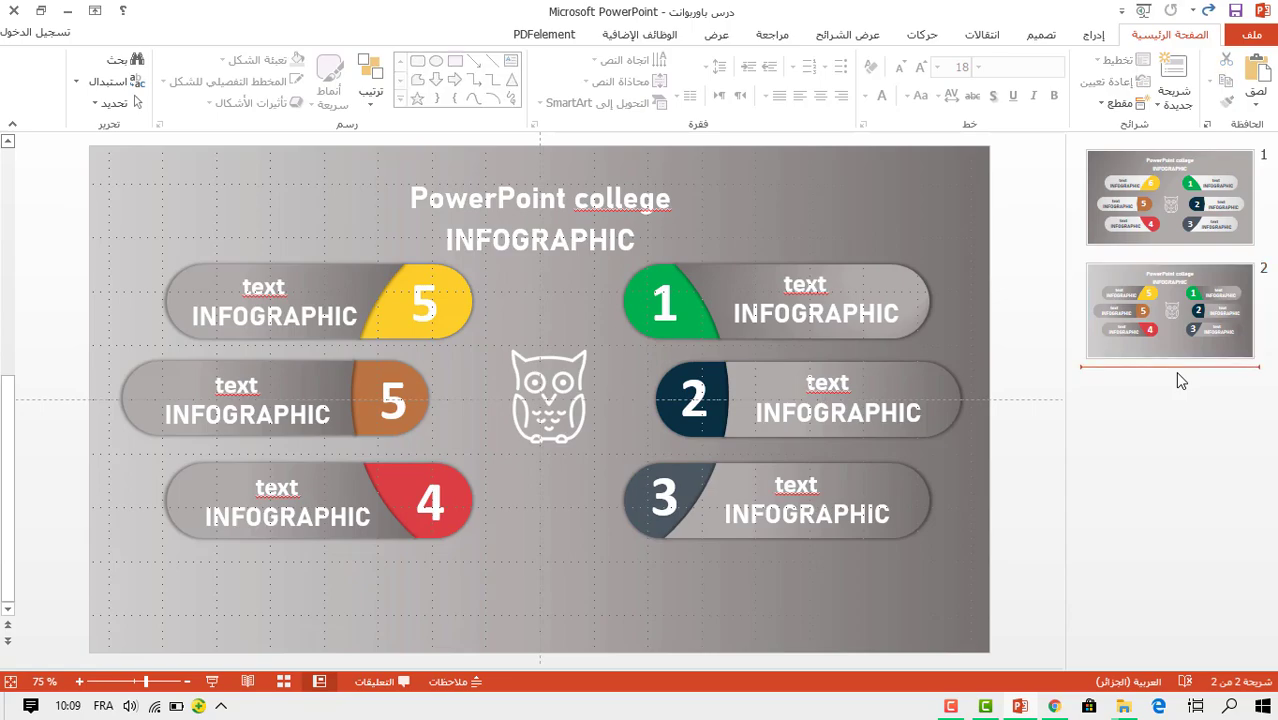
key("Return")
left_click(825, 172)
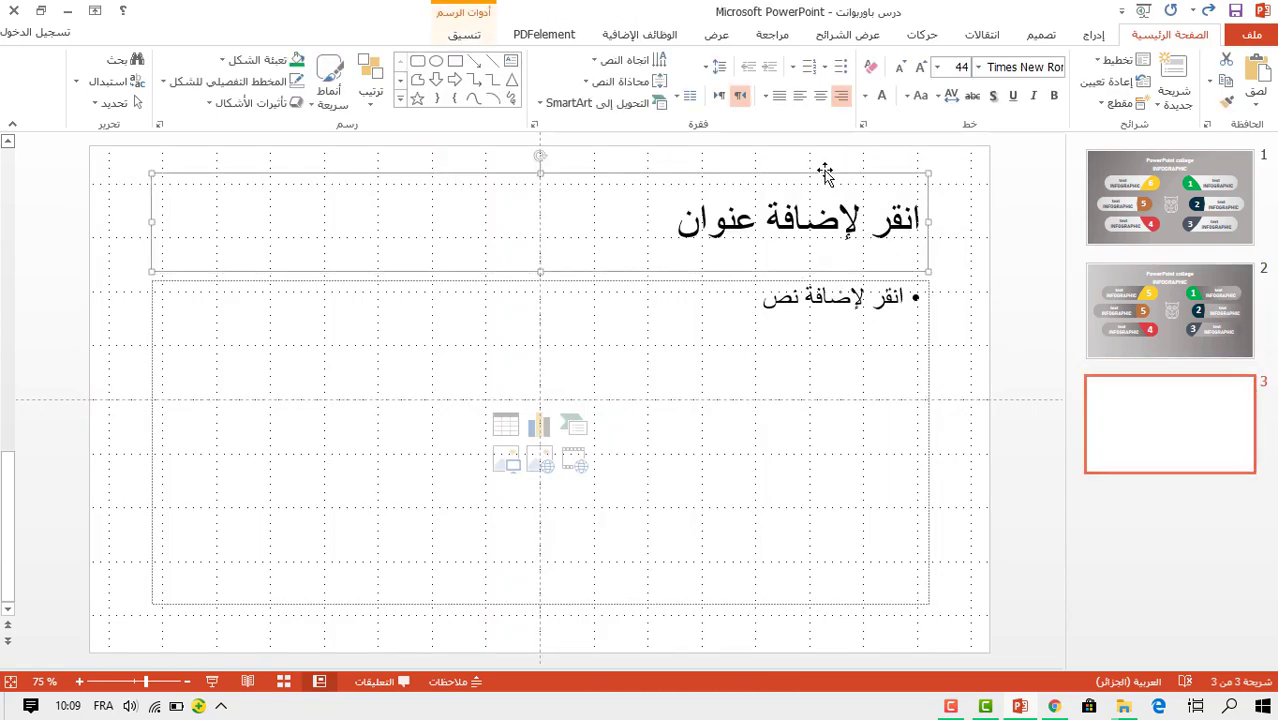
key("Delete")
left_click(834, 282)
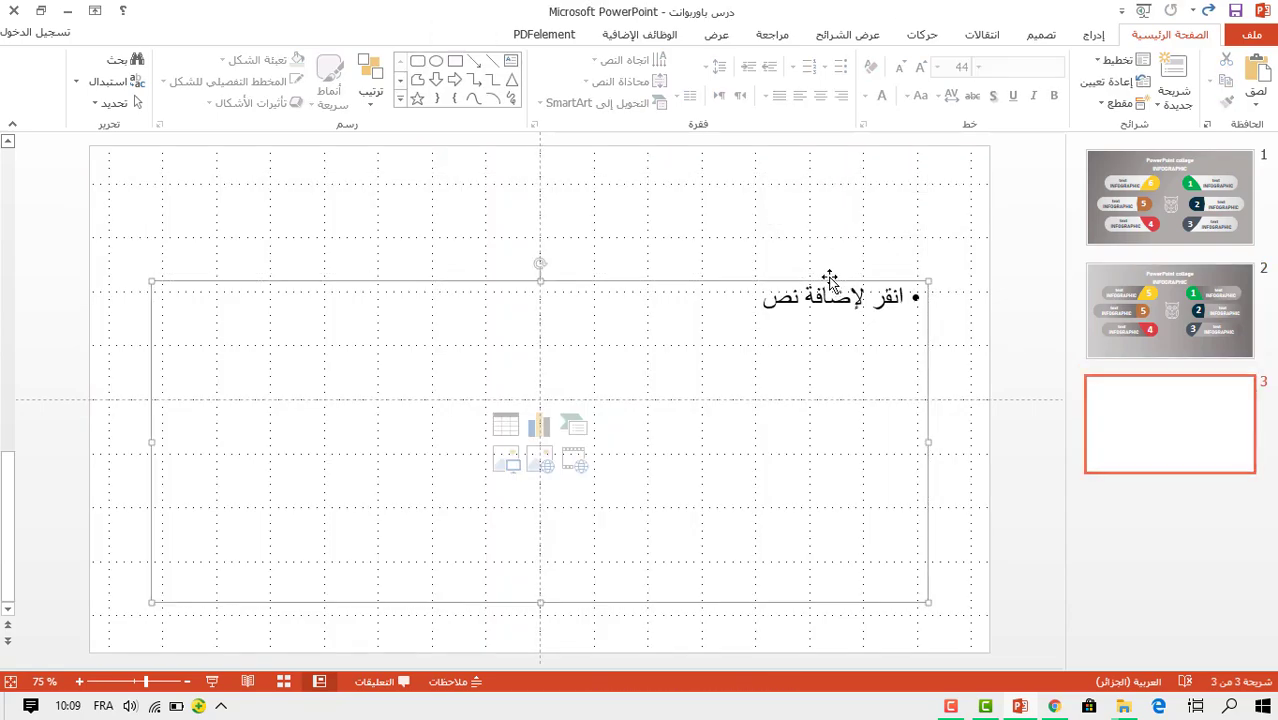
key("Delete")
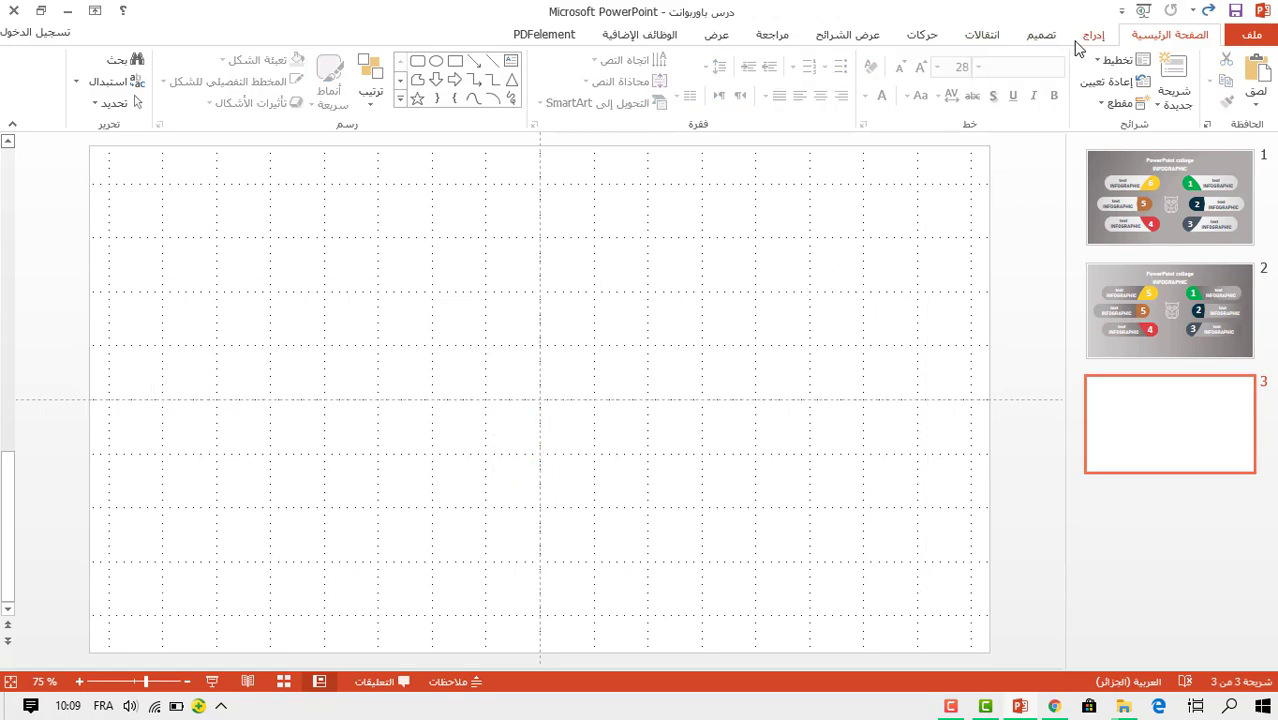
Pick the Rounded Rectangle shape from the Insert Shapes gallery.
left_click(1092, 35)
left_click(966, 92)
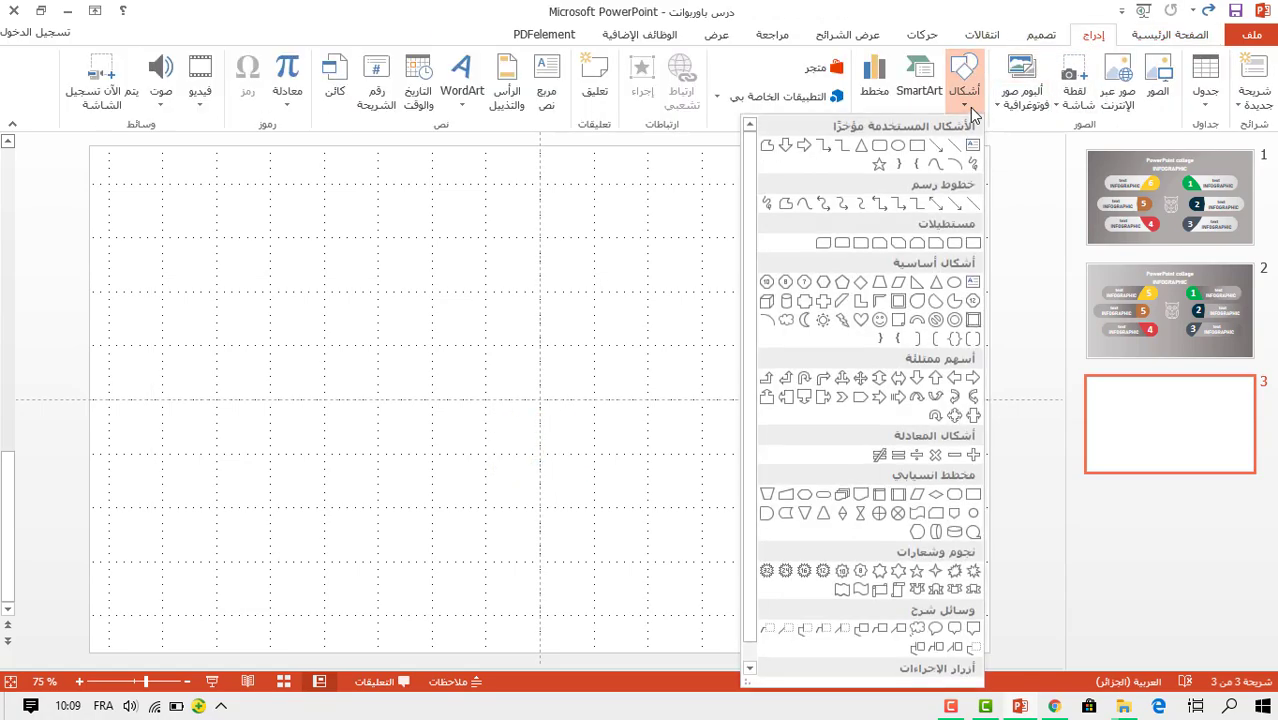
left_click(880, 146)
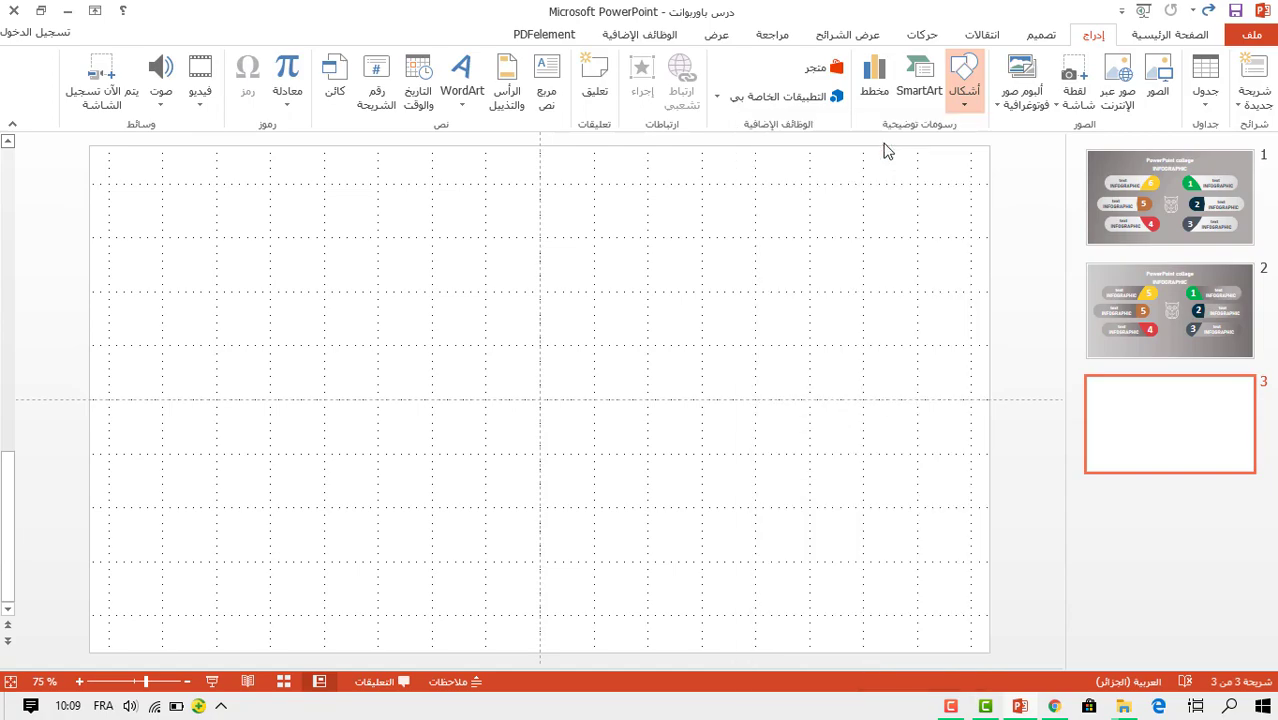
Draw a blue rounded rectangle at upper right and round its ends fully into a pill.
left_click_drag(910, 240, 594, 320)
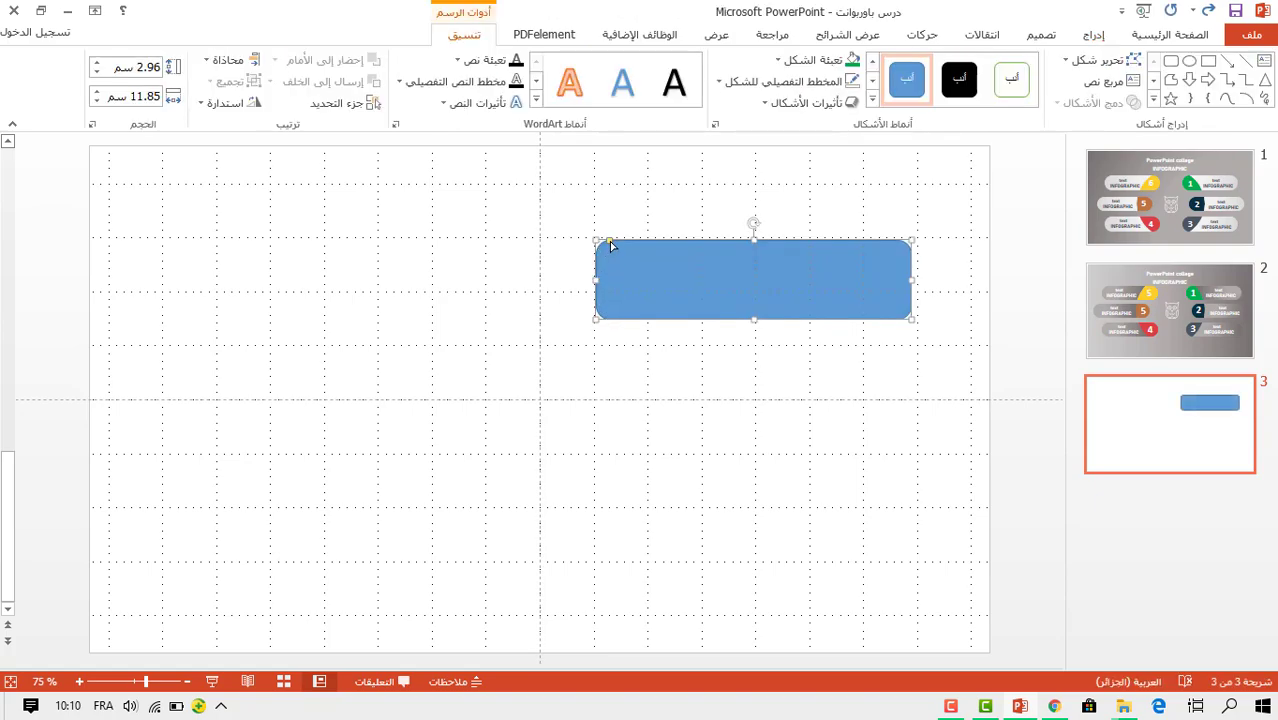
scroll(620, 272, "up", 2)
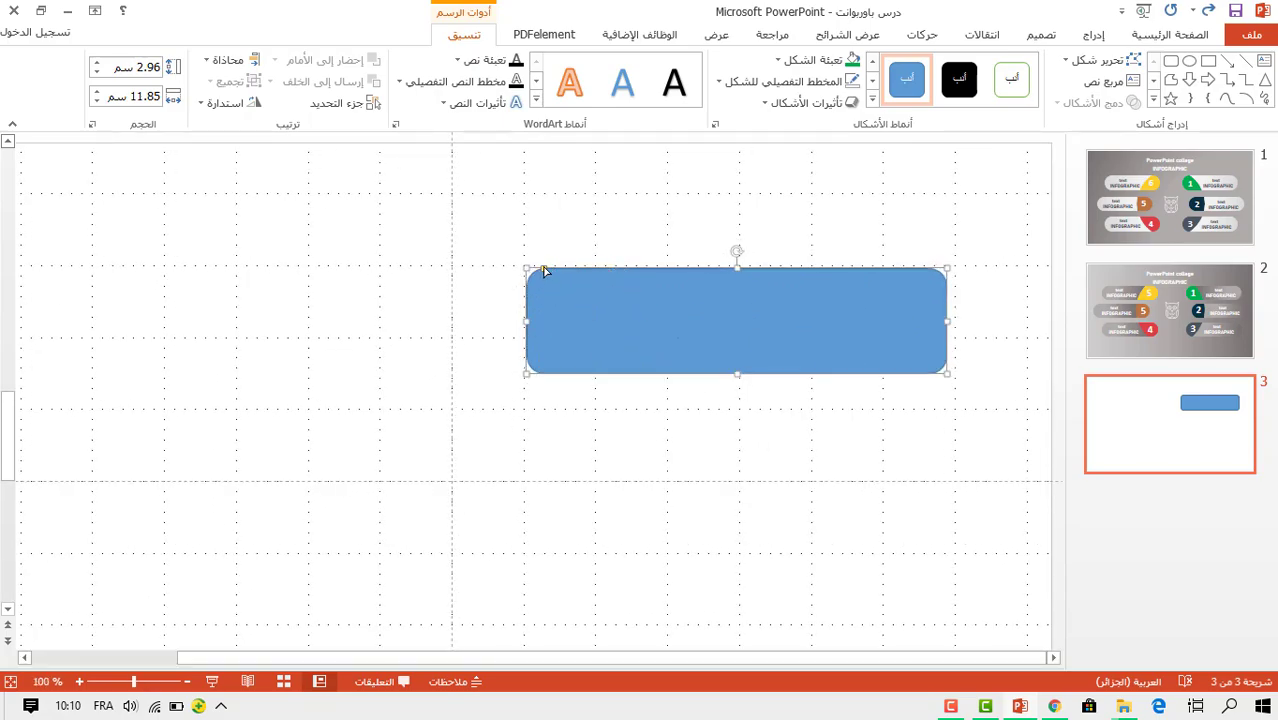
mouse_move(543, 270)
left_mouse_down()
mouse_move(551, 362)
mouse_move(565, 345)
mouse_move(615, 380)
left_mouse_up()
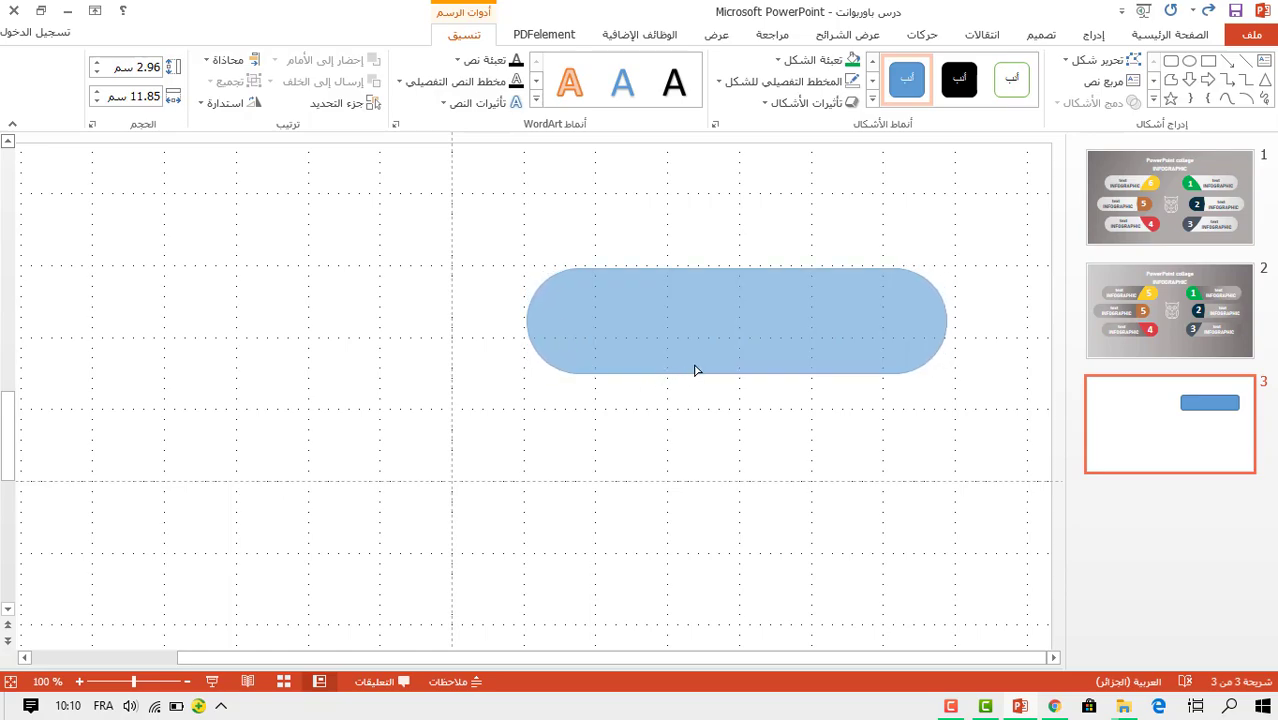
left_click_drag(697, 371, 776, 345)
Duplicate the pill directly below the first one.
scroll(790, 343, "down", 1, "ctrl")
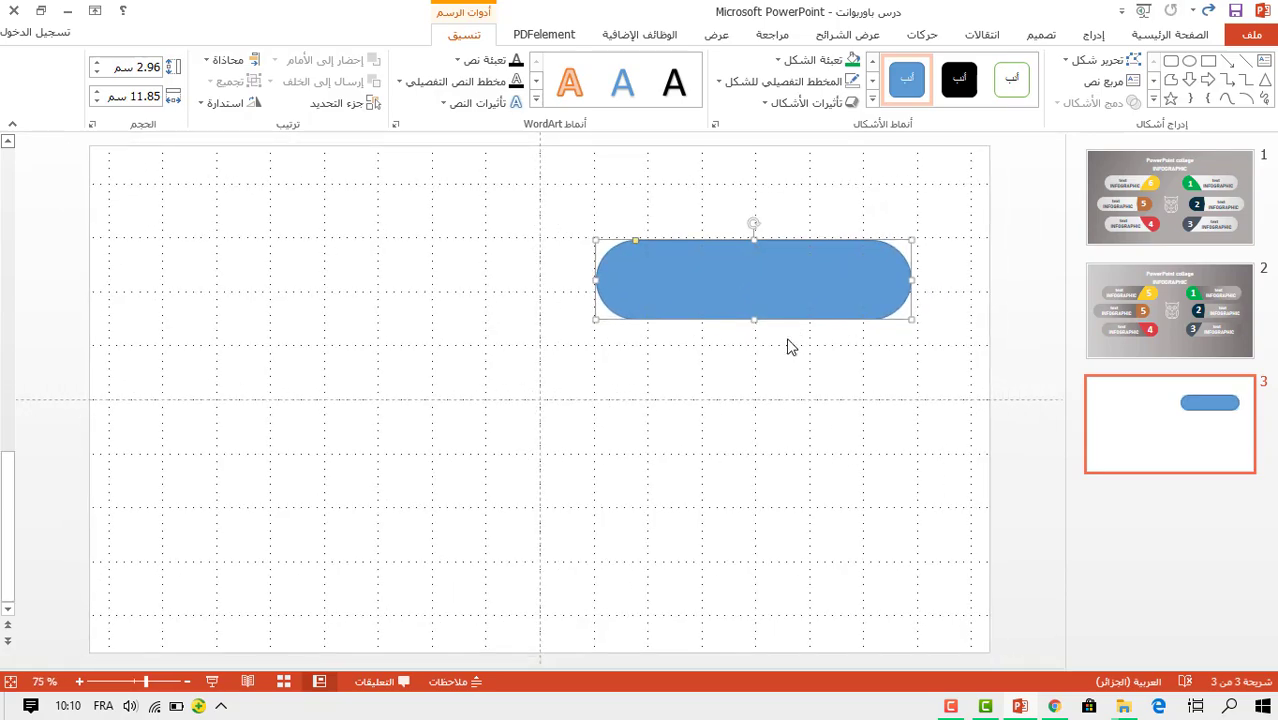
scroll(790, 345, "down", 1, "ctrl")
mouse_move(747, 297)
left_mouse_down()
mouse_move(782, 308)
mouse_move(766, 325)
mouse_move(772, 428)
left_mouse_up()
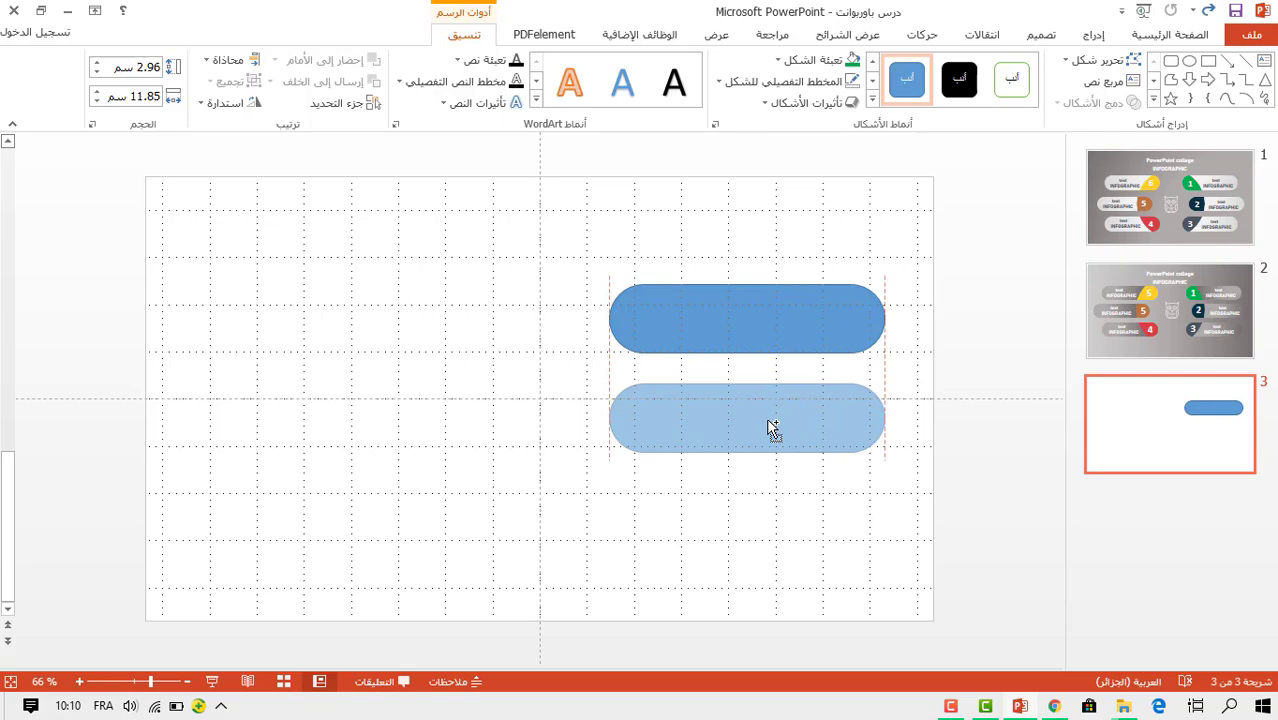
Add a third pill below, then copy the column of three pills to the slide's left half.
left_click_drag(772, 428, 765, 511, "ctrl")
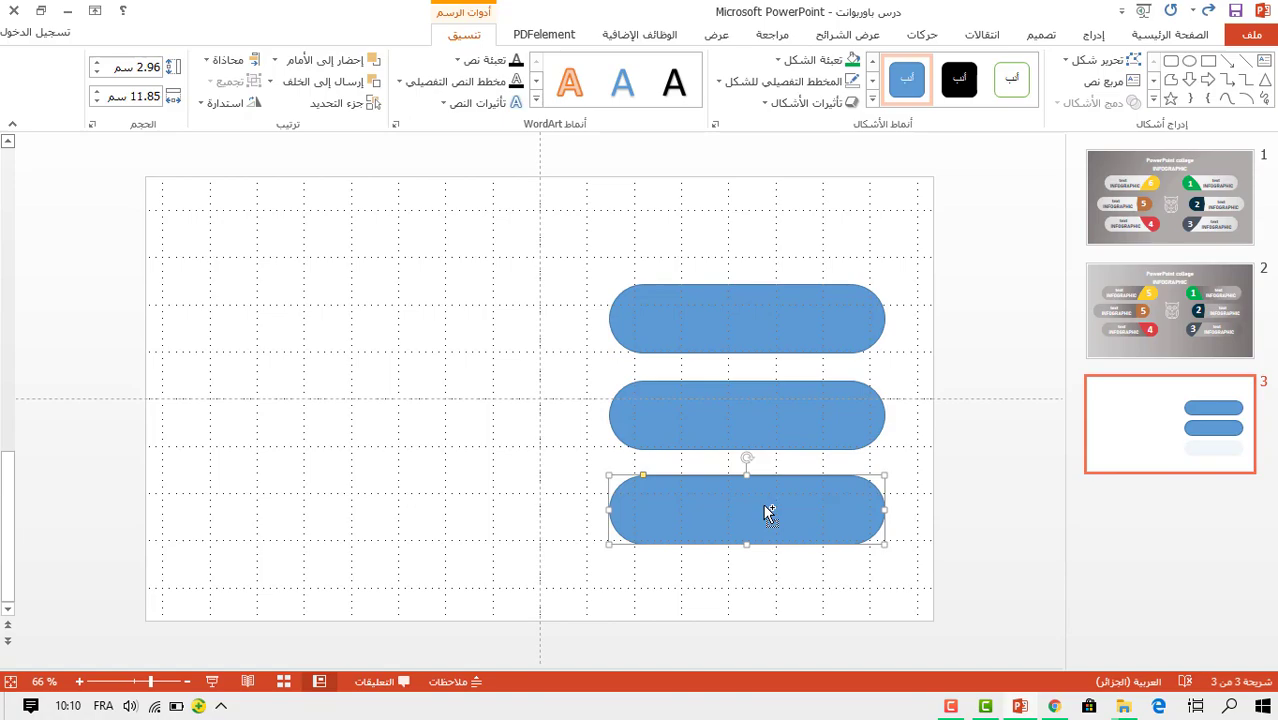
left_click(722, 415, "shift")
left_click(760, 320, "shift")
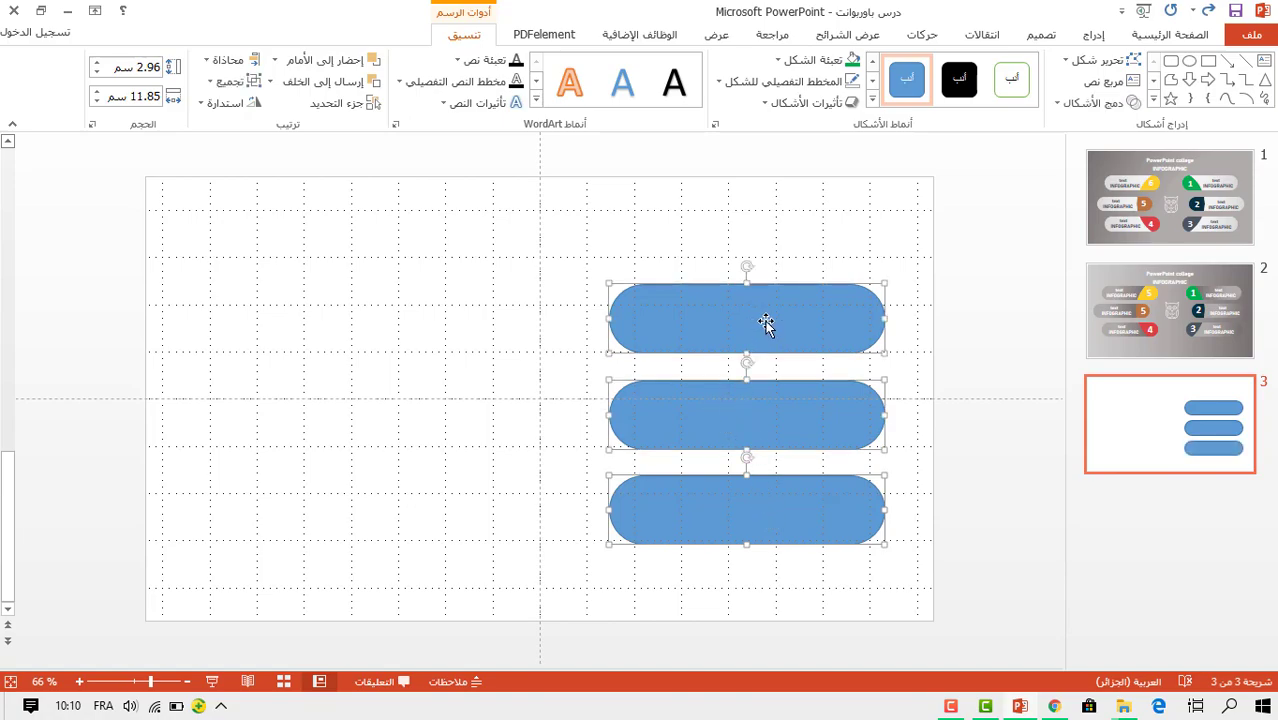
left_click_drag(766, 323, 375, 328, "ctrl")
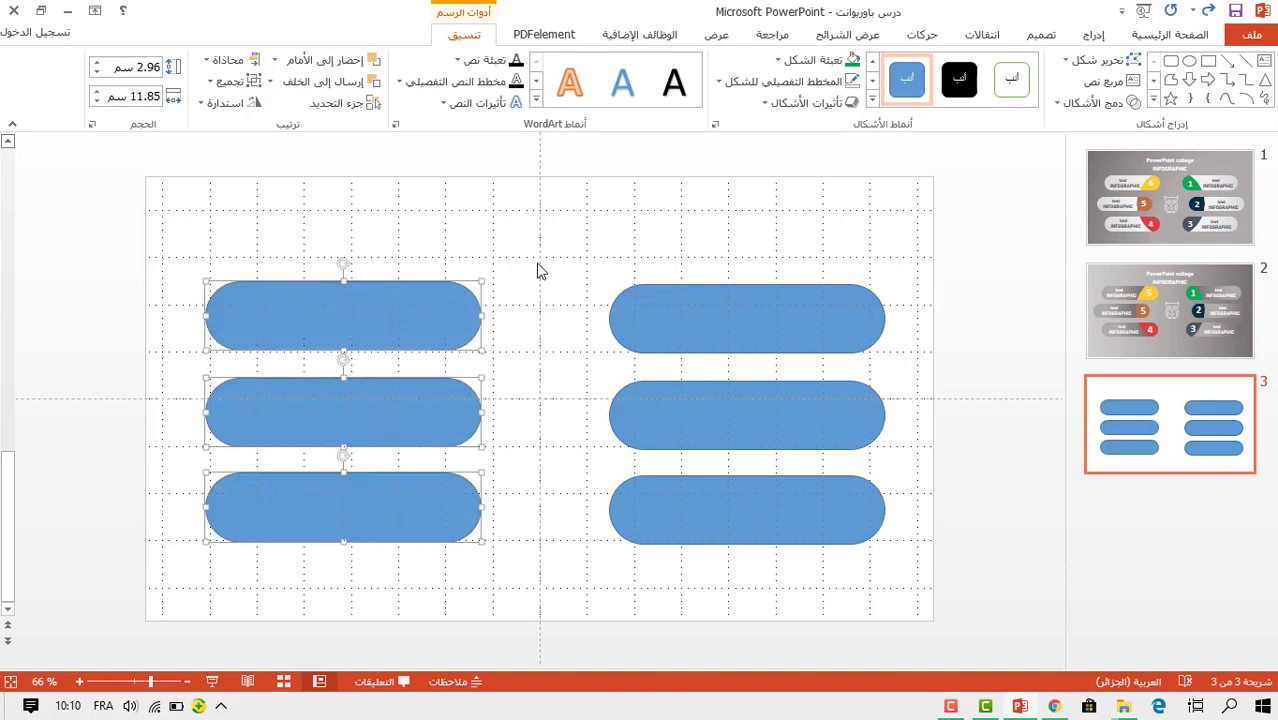
left_click(685, 240)
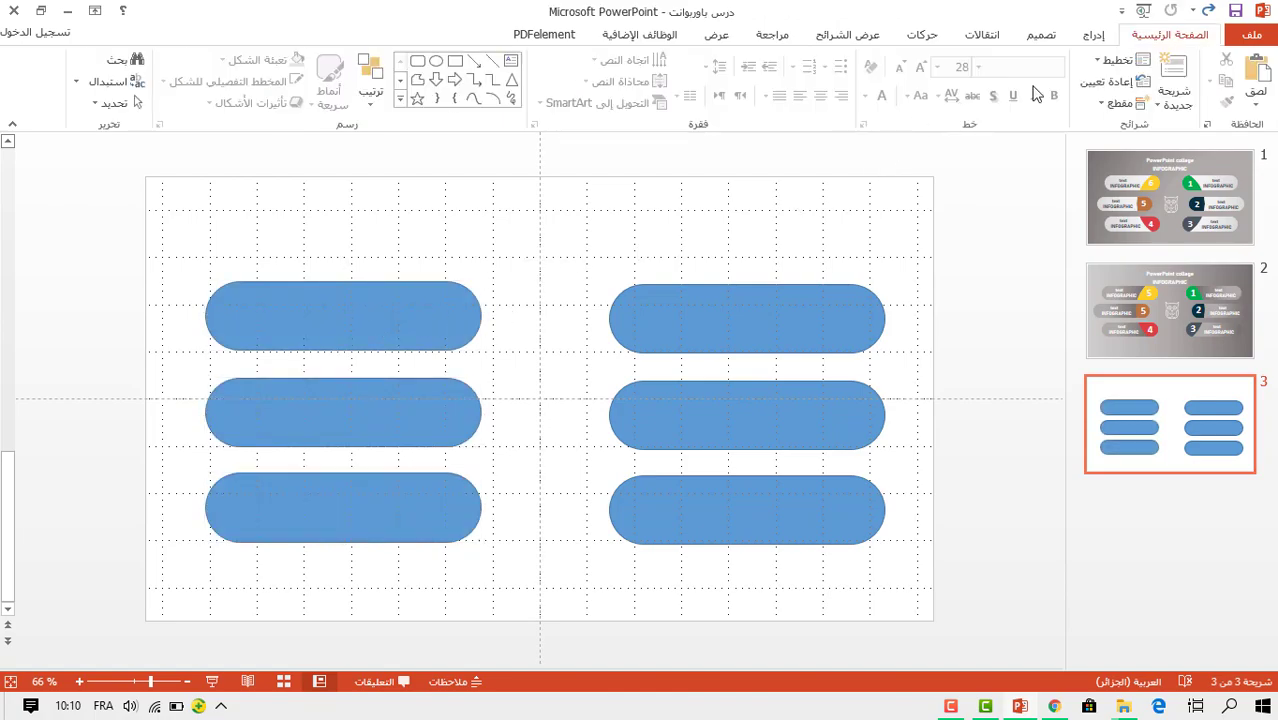
left_click(1097, 35)
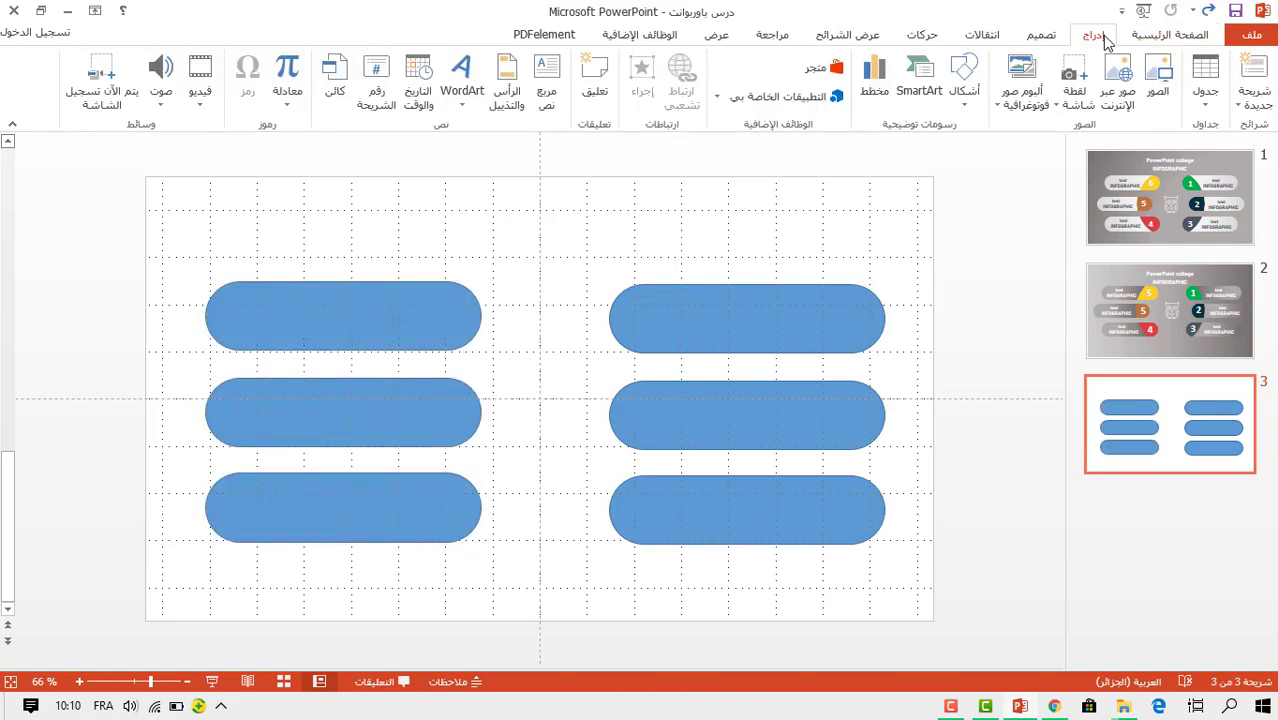
left_click(963, 112)
Draw a large 14.6 cm circle over the middle of the slide.
left_click(907, 148)
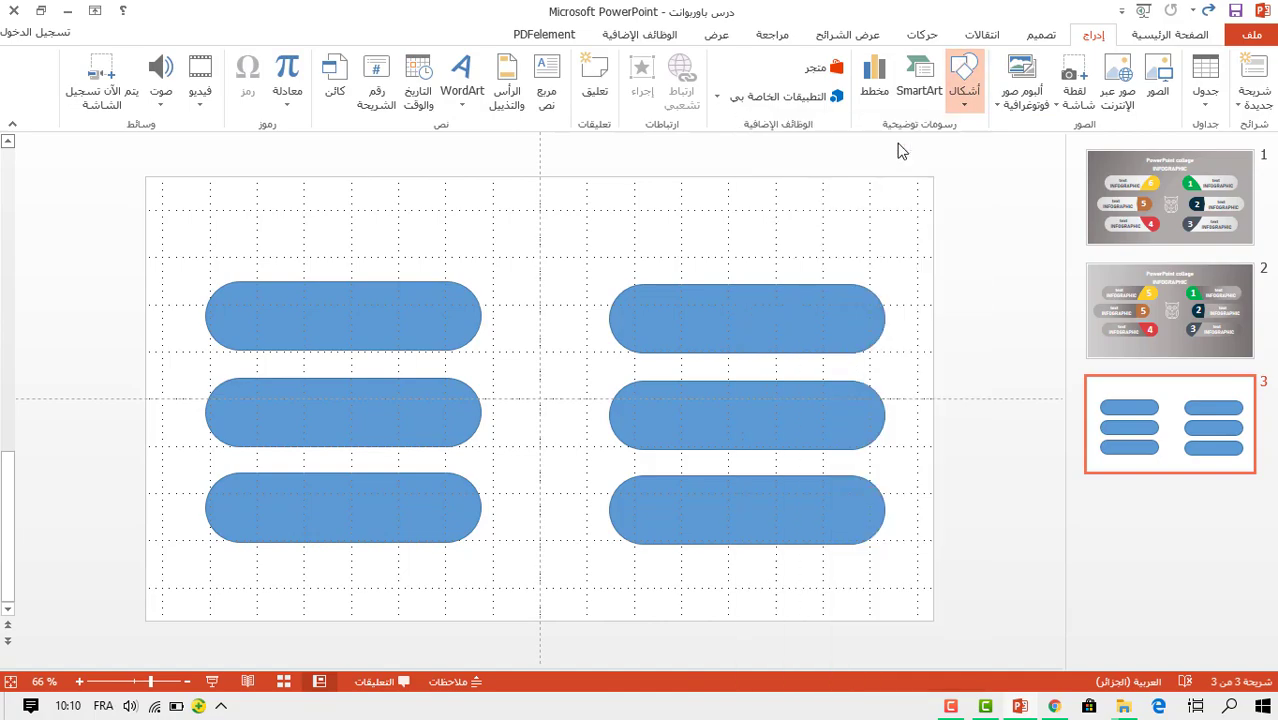
left_click_drag(694, 258, 364, 565)
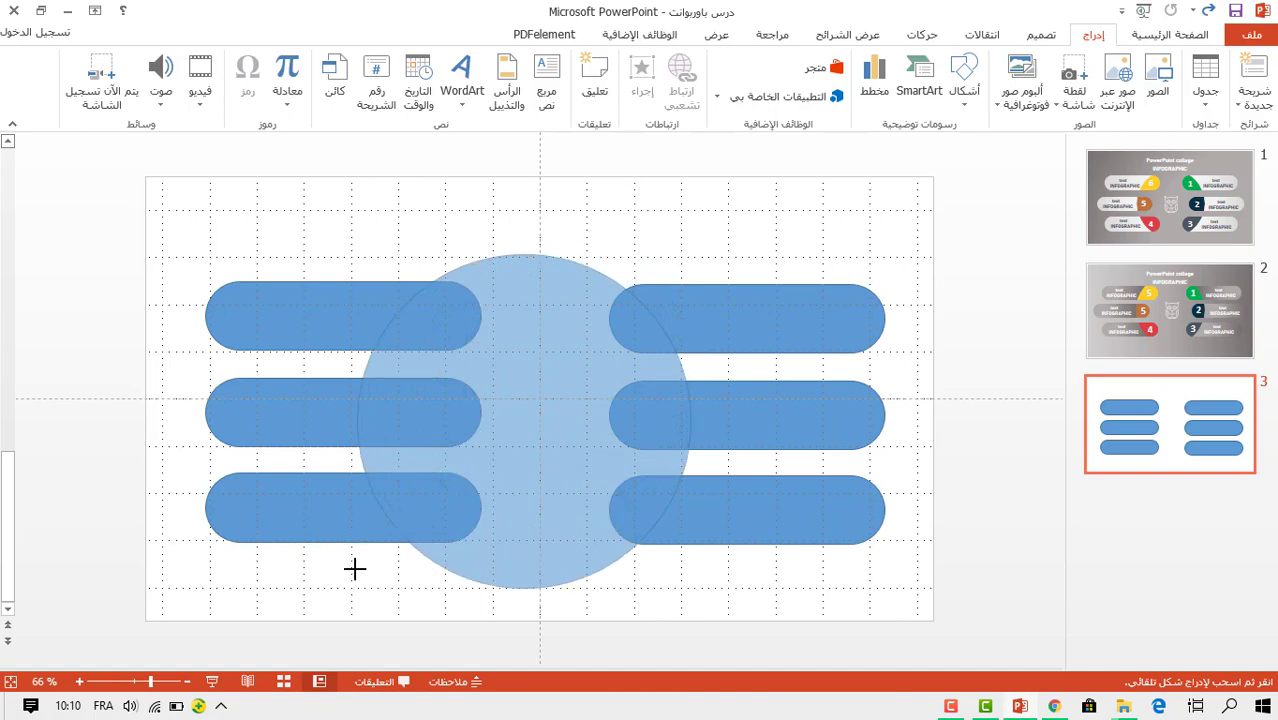
left_click_drag(364, 565, 351, 593)
left_click_drag(494, 497, 505, 485)
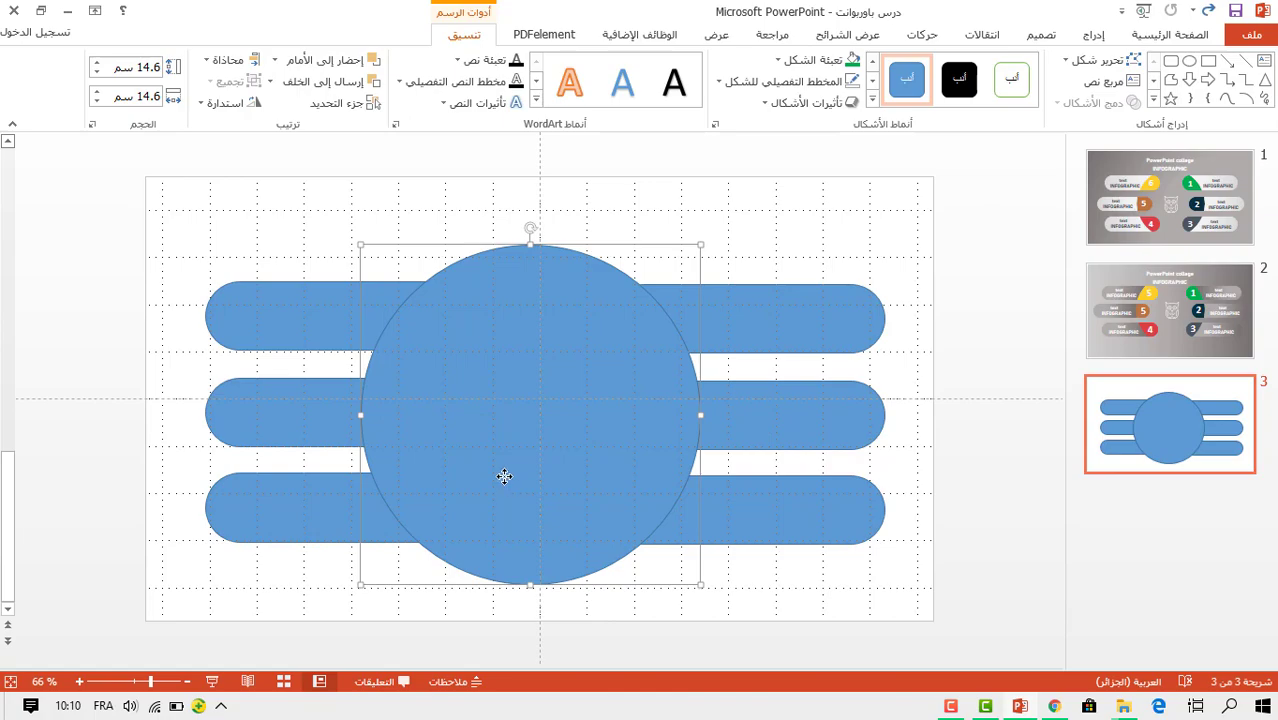
Set the circle's fill to 35% transparency and centre it on the slide.
right_click(504, 477)
left_click(462, 466)
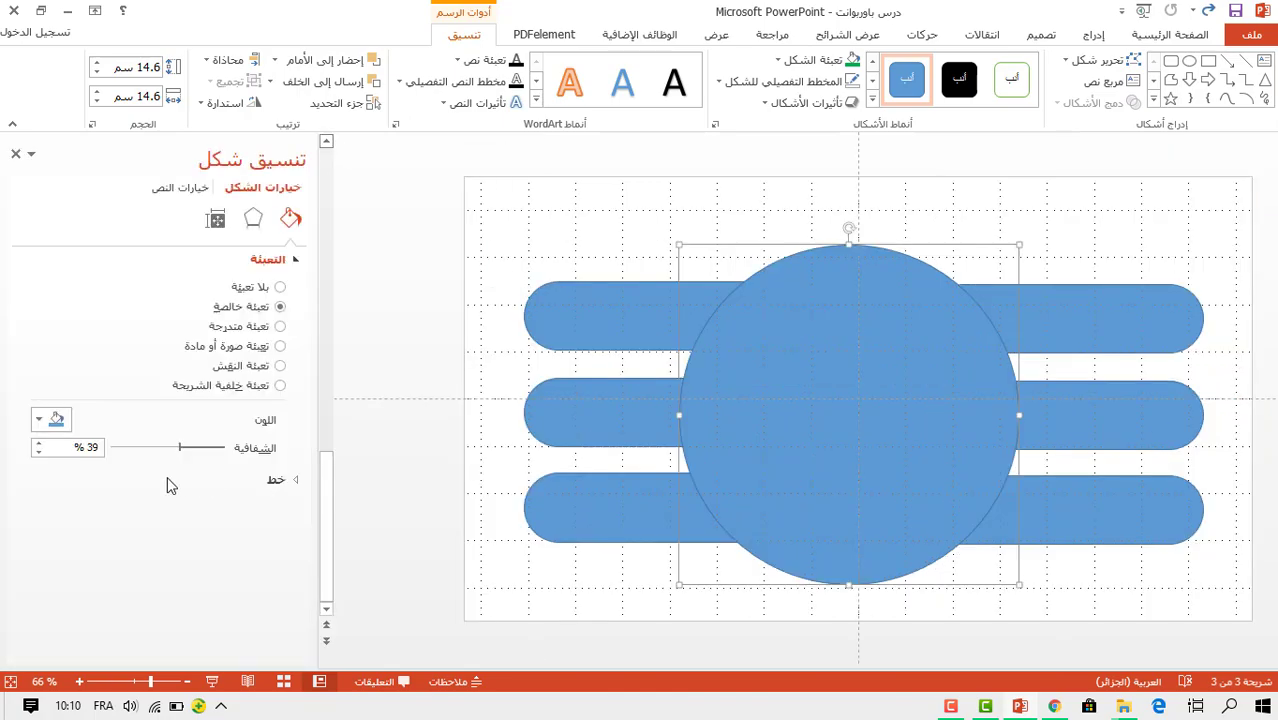
left_click_drag(226, 453, 190, 456)
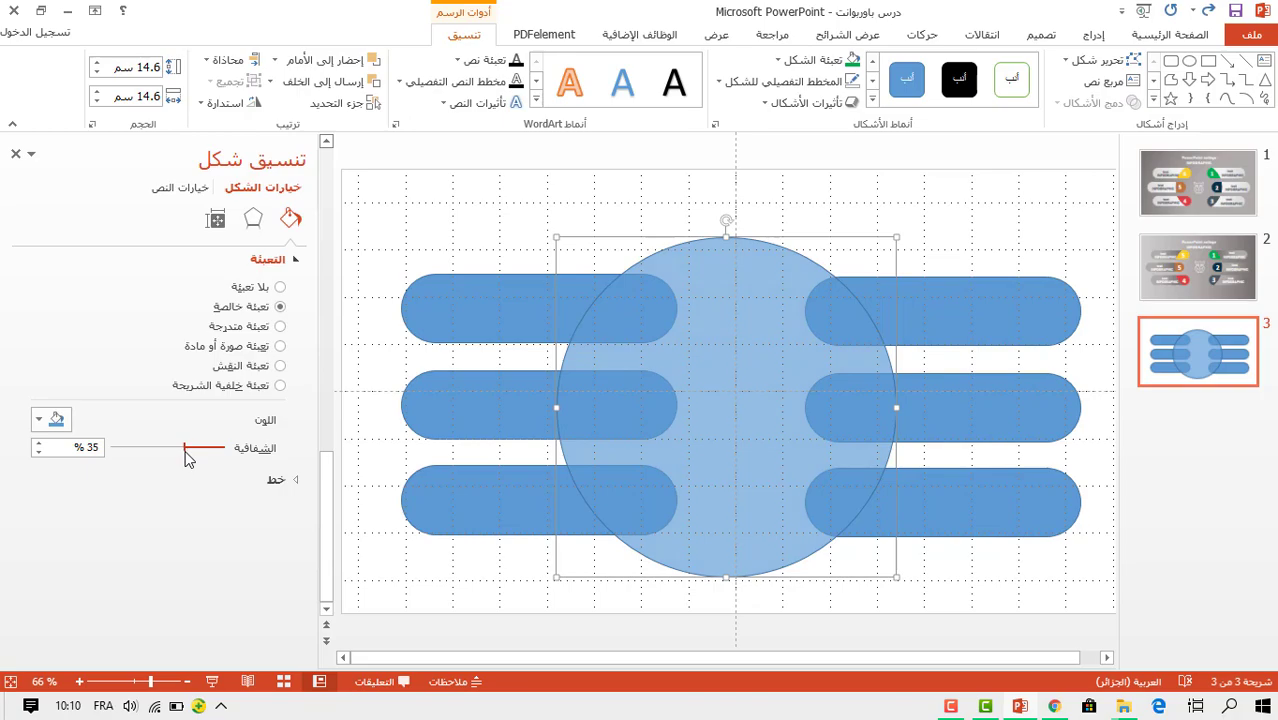
left_click(15, 154)
left_click_drag(536, 422, 554, 420)
Nudge the middle-right pill three steps to the right.
left_click(774, 419)
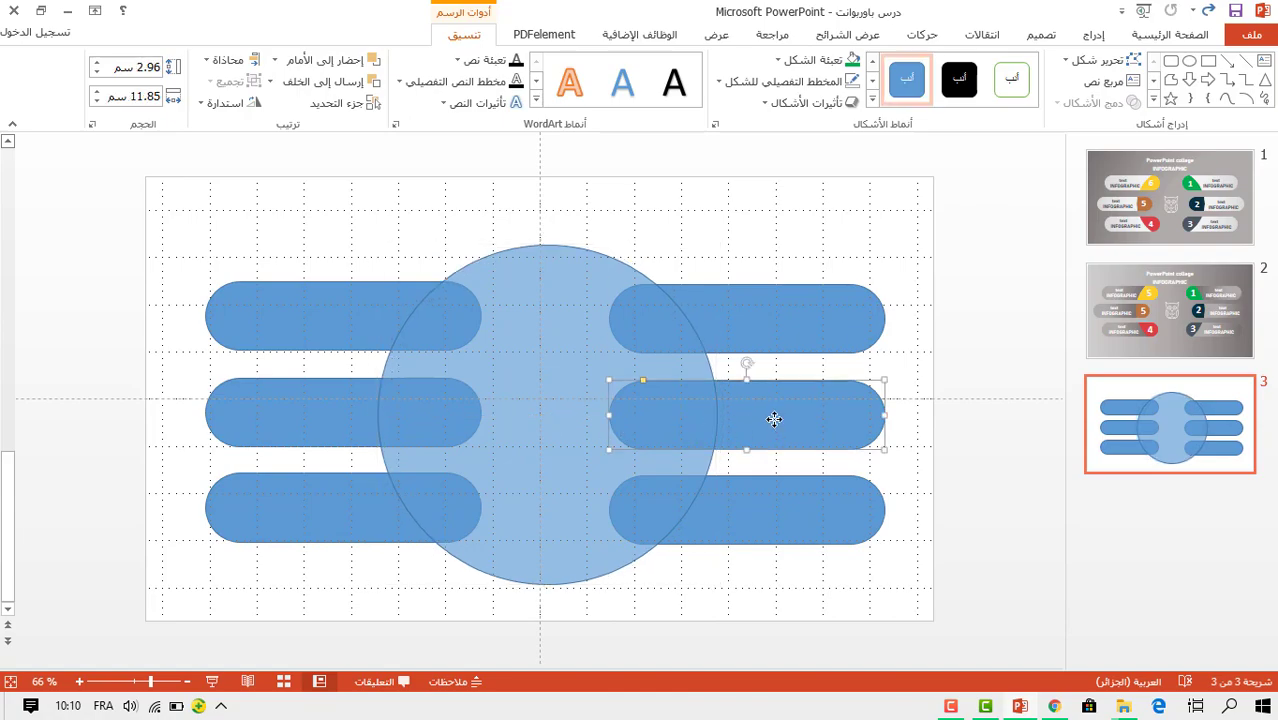
key("Right")
key("Right")
key("Right")
key("Right")
key("Right")
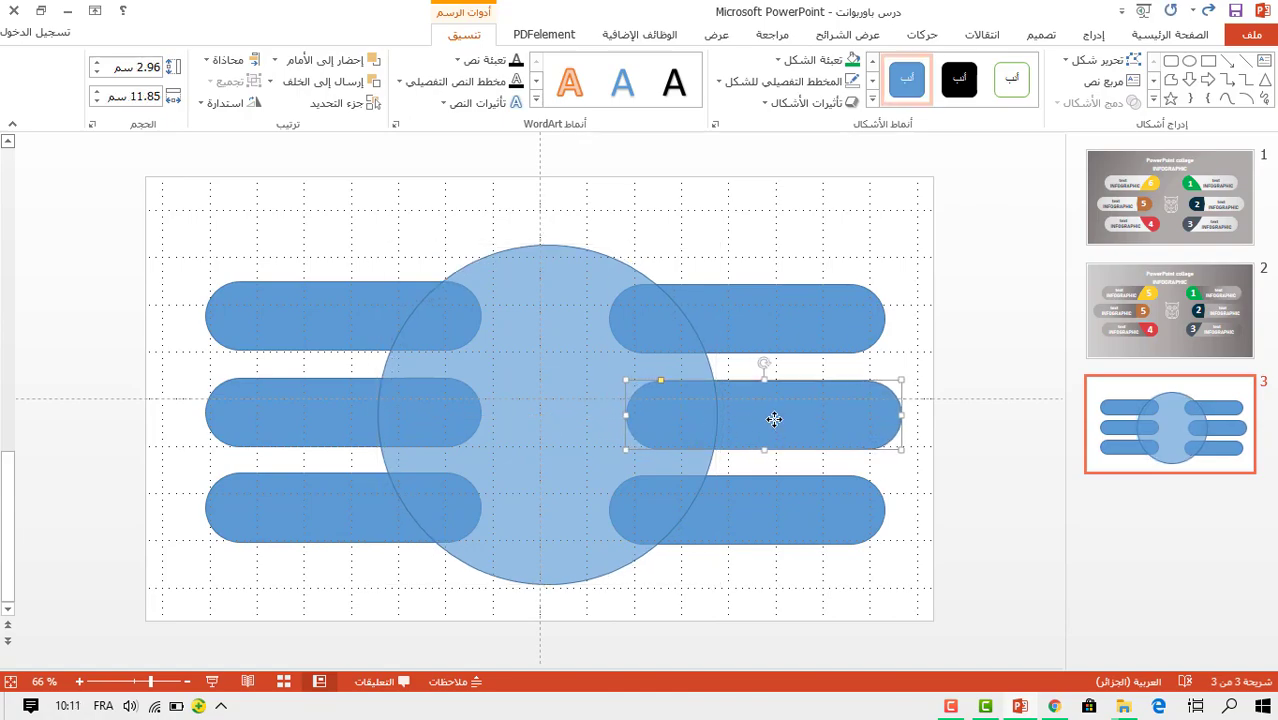
key("Right")
key("Right")
key("Right")
key("Right")
key("Right")
key("Right")
key("Right")
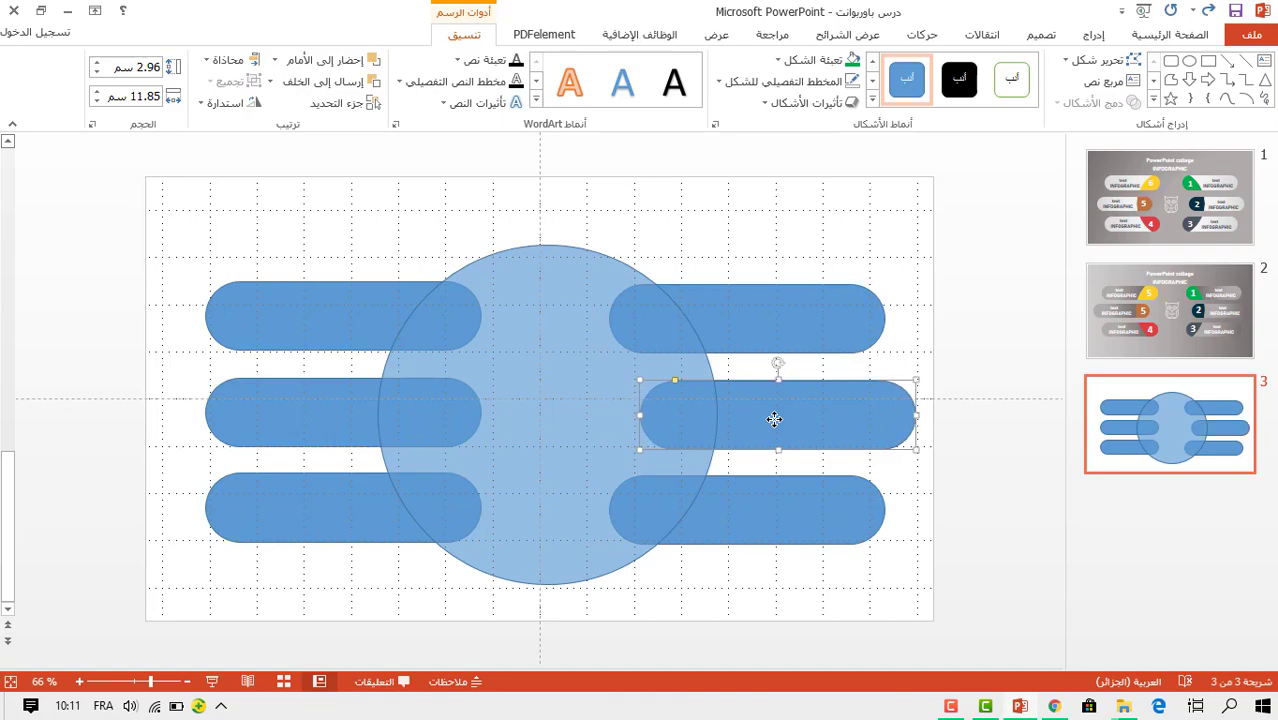
key("Right")
key("Right")
key("Right")
Nudge the middle-left pill four steps left, then select all pills and the circle.
left_click(275, 424)
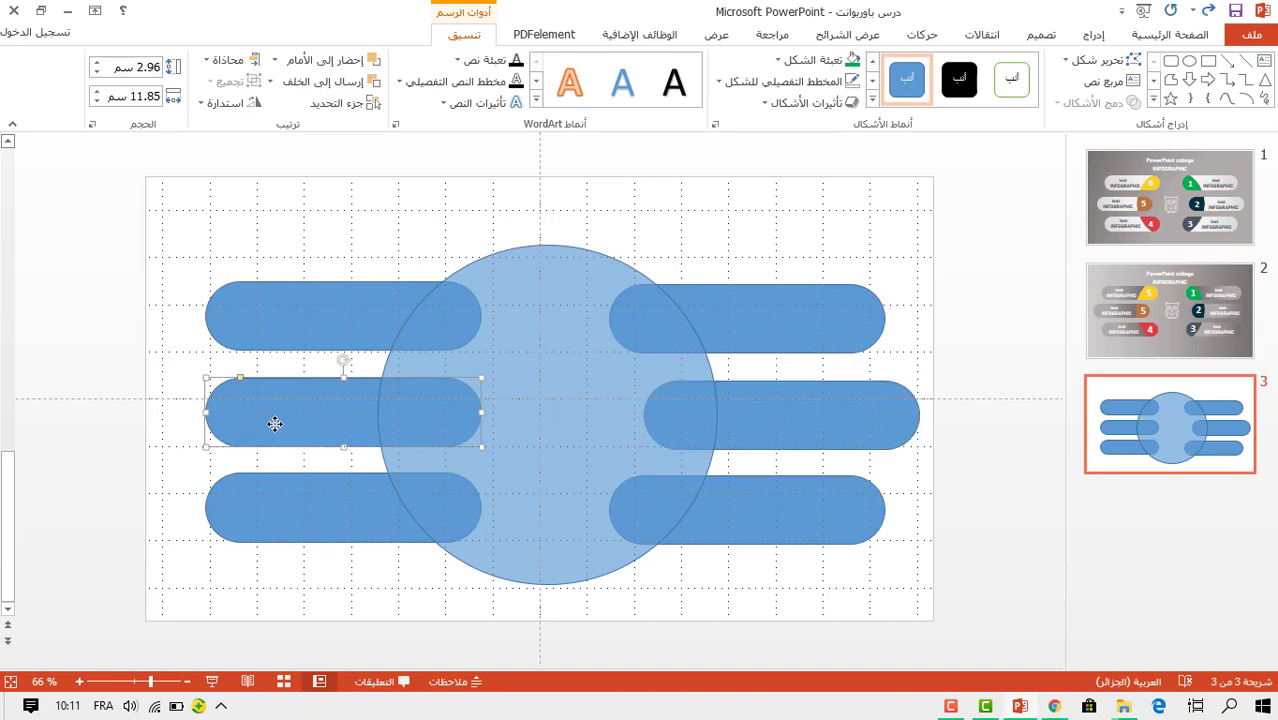
key("Left")
key("Left")
key("Left")
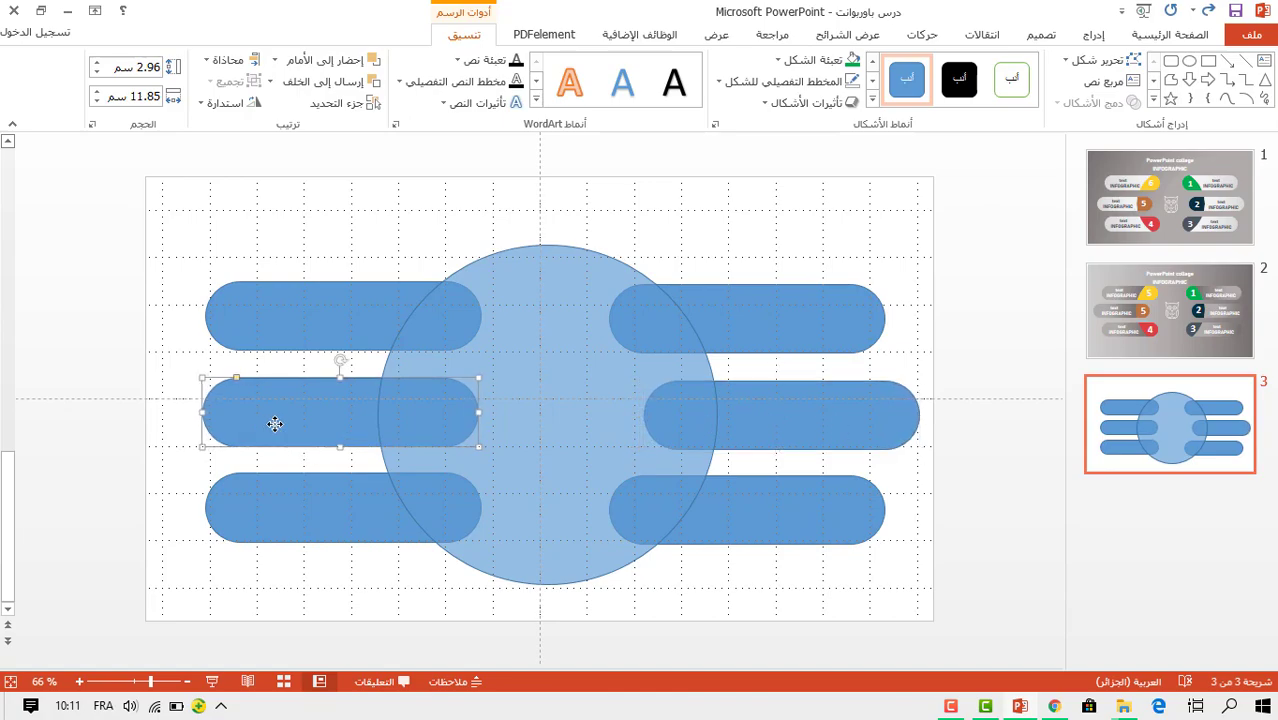
key("Left")
key("Left")
key("Left")
key("Left")
key("Left")
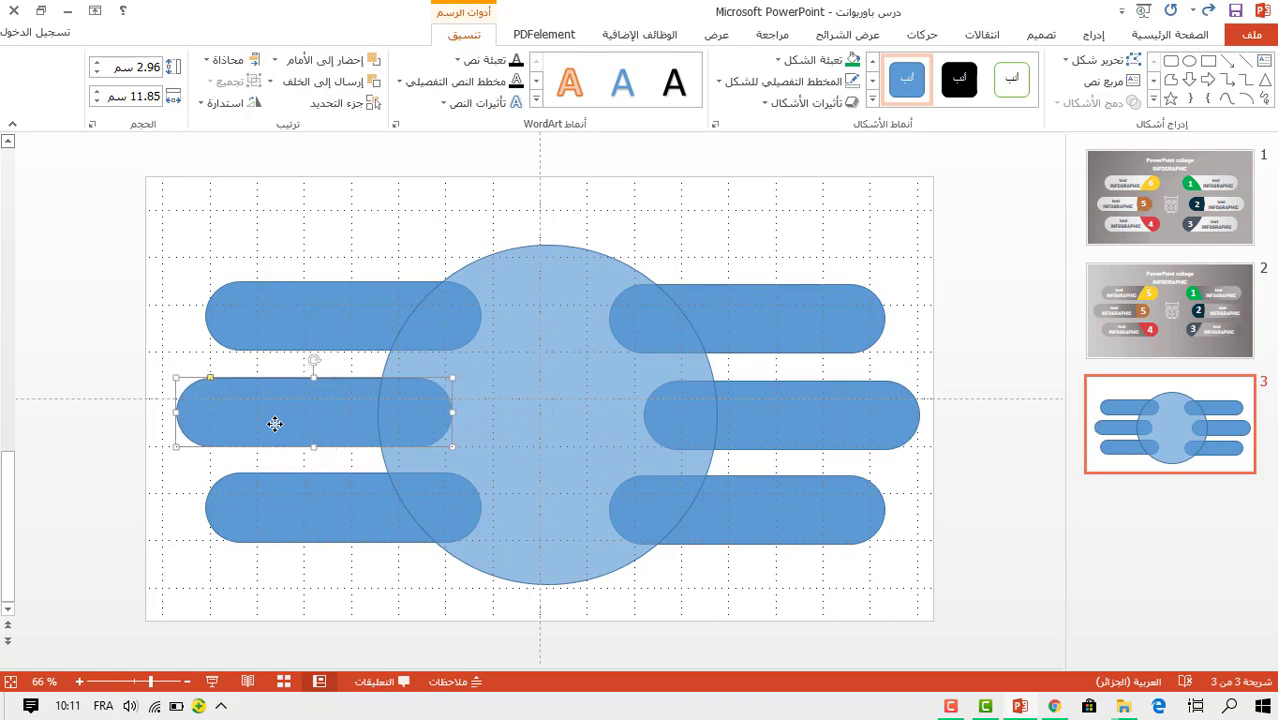
key("Left")
key("Left")
key("Left")
key("Left")
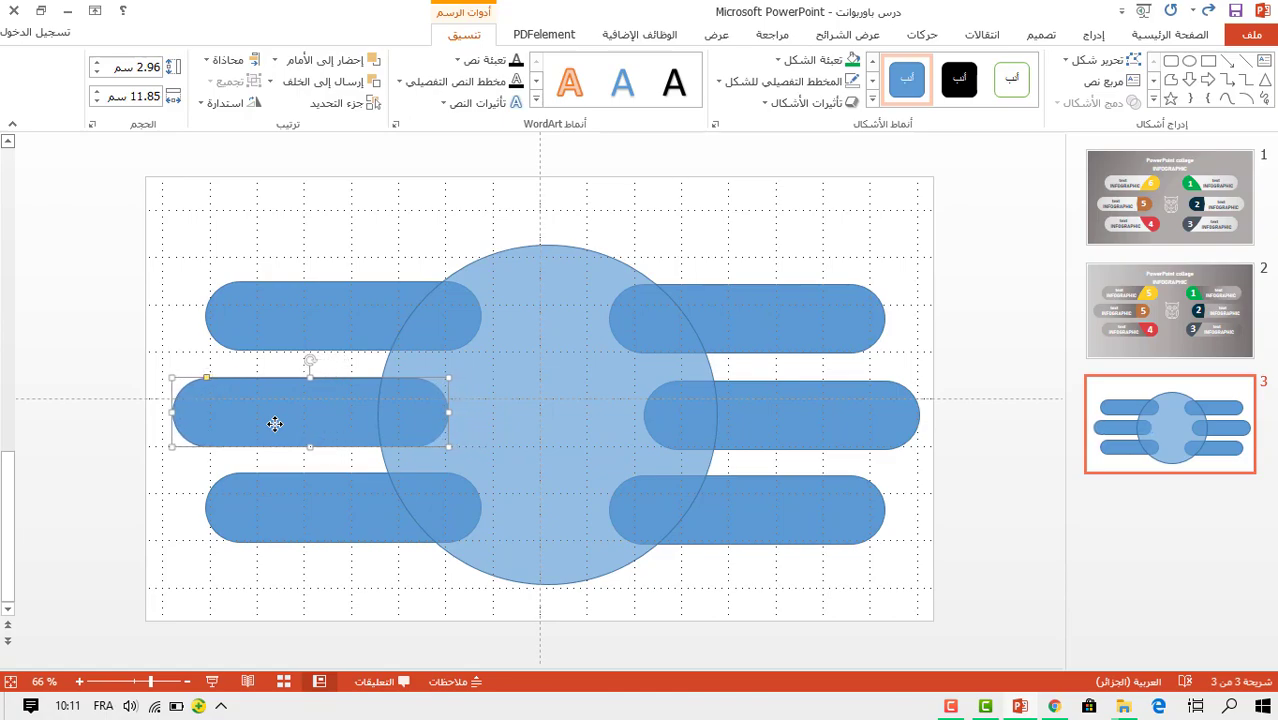
key("Left")
left_click(787, 327)
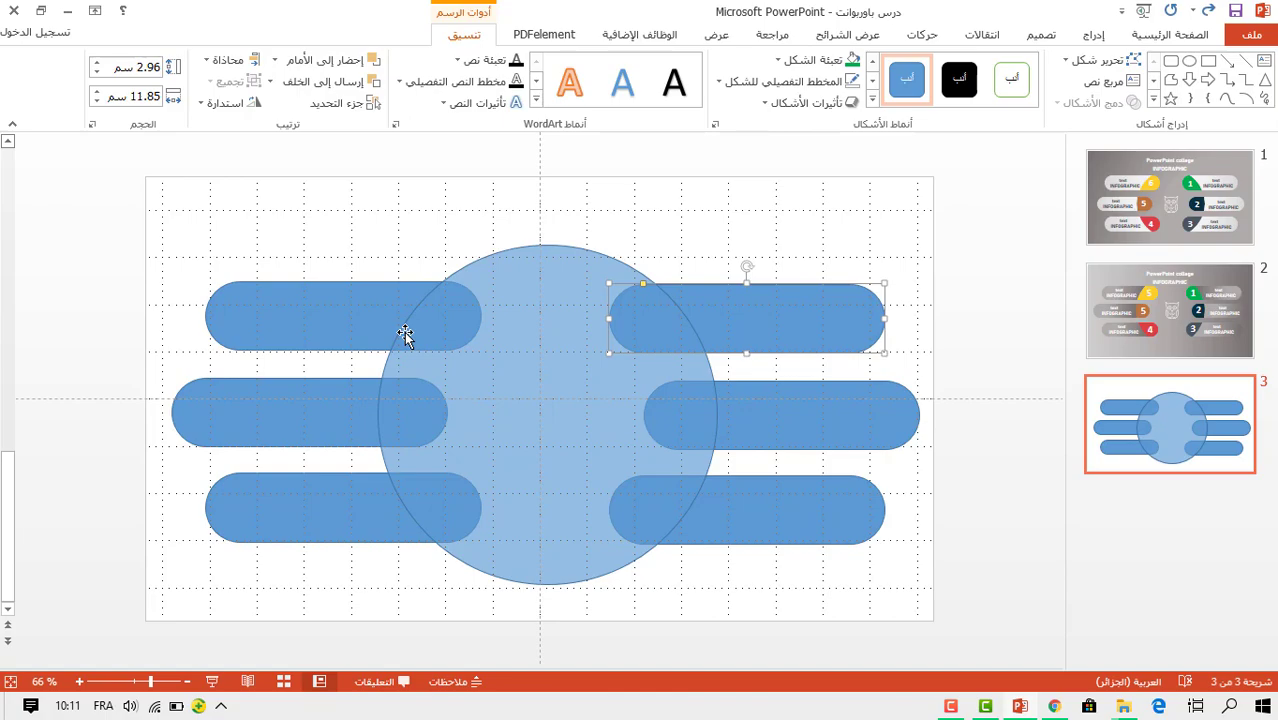
key("ctrl+a")
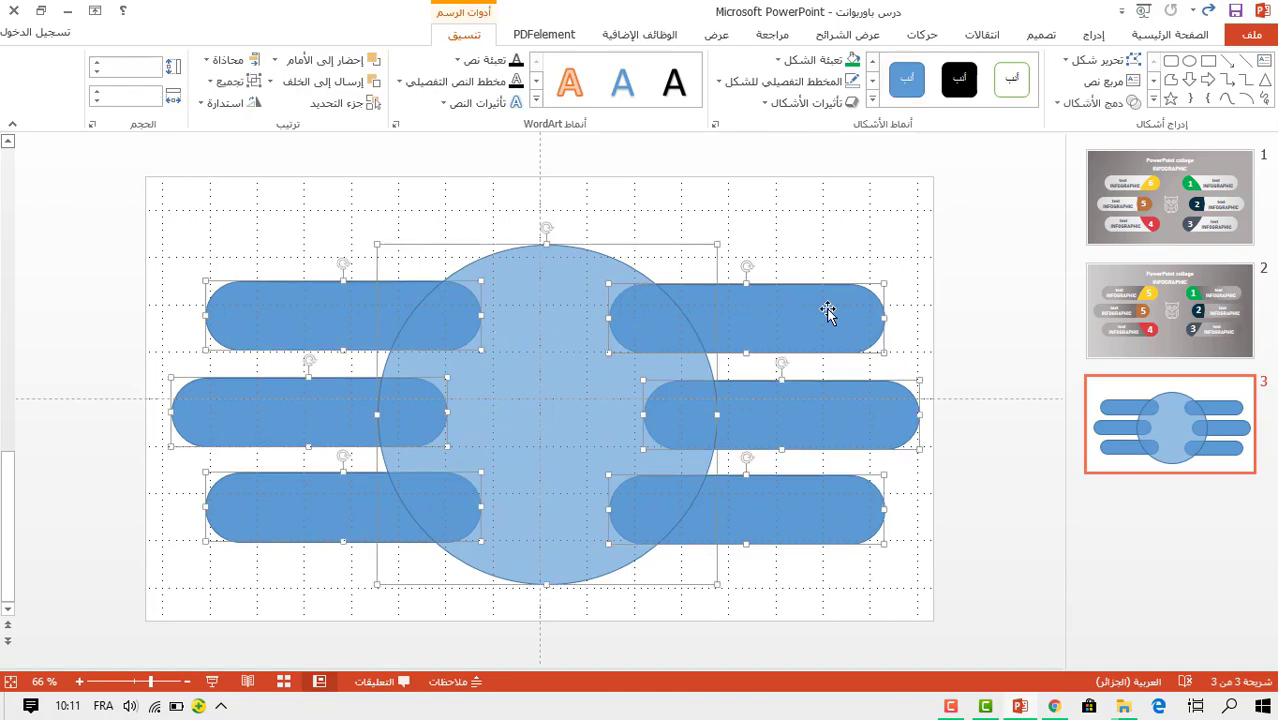
Fragment the overlapping pills and circle with Merge Shapes > Fragment.
left_click(1071, 104)
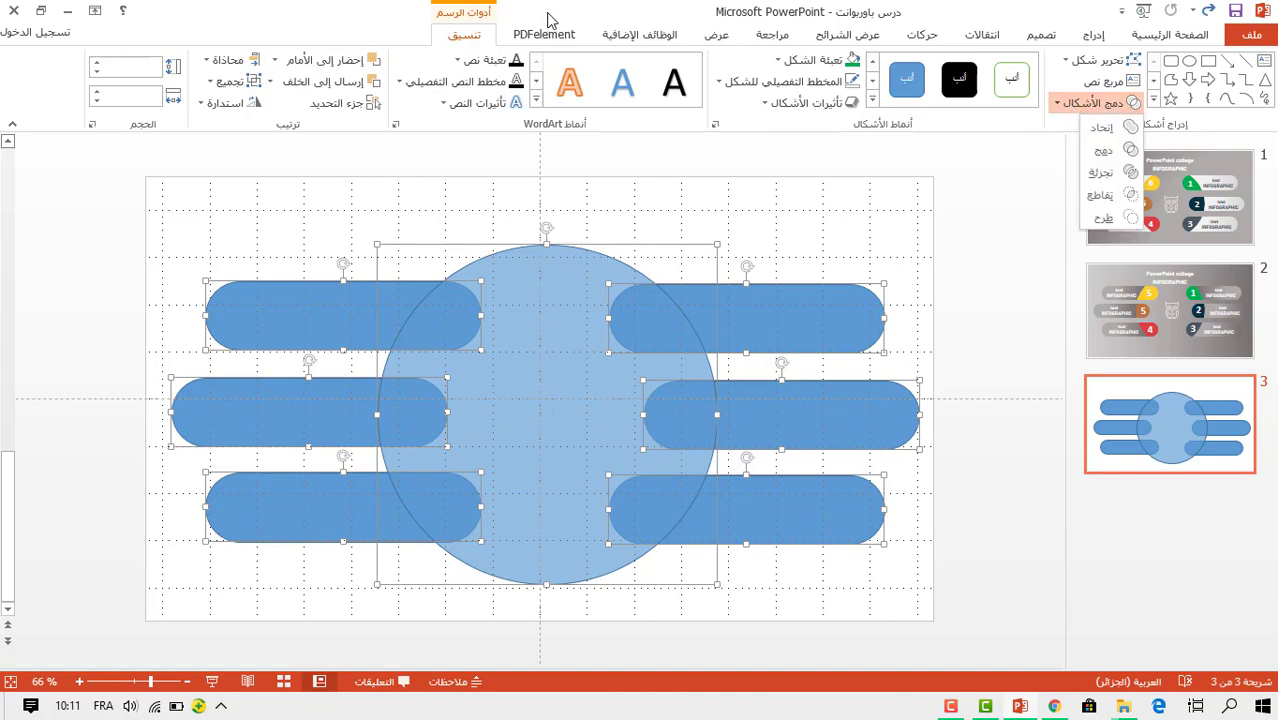
left_click(487, 35)
left_click(1083, 104)
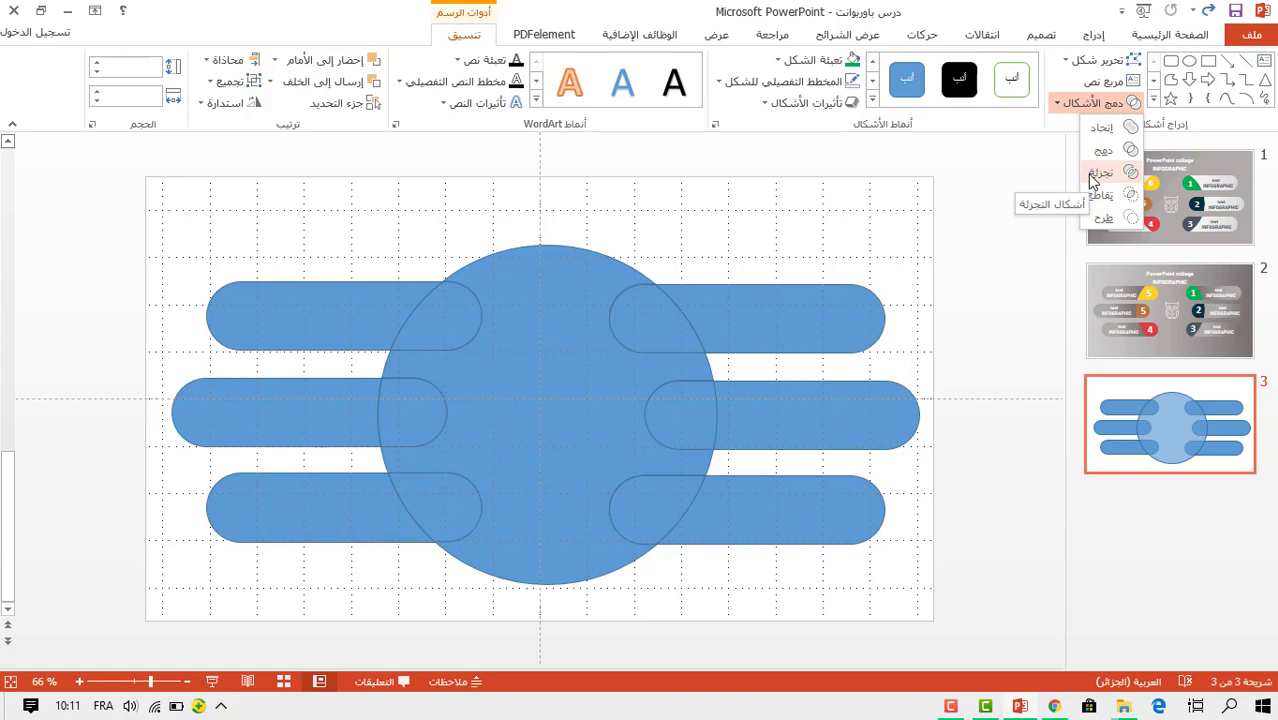
left_click(1092, 176)
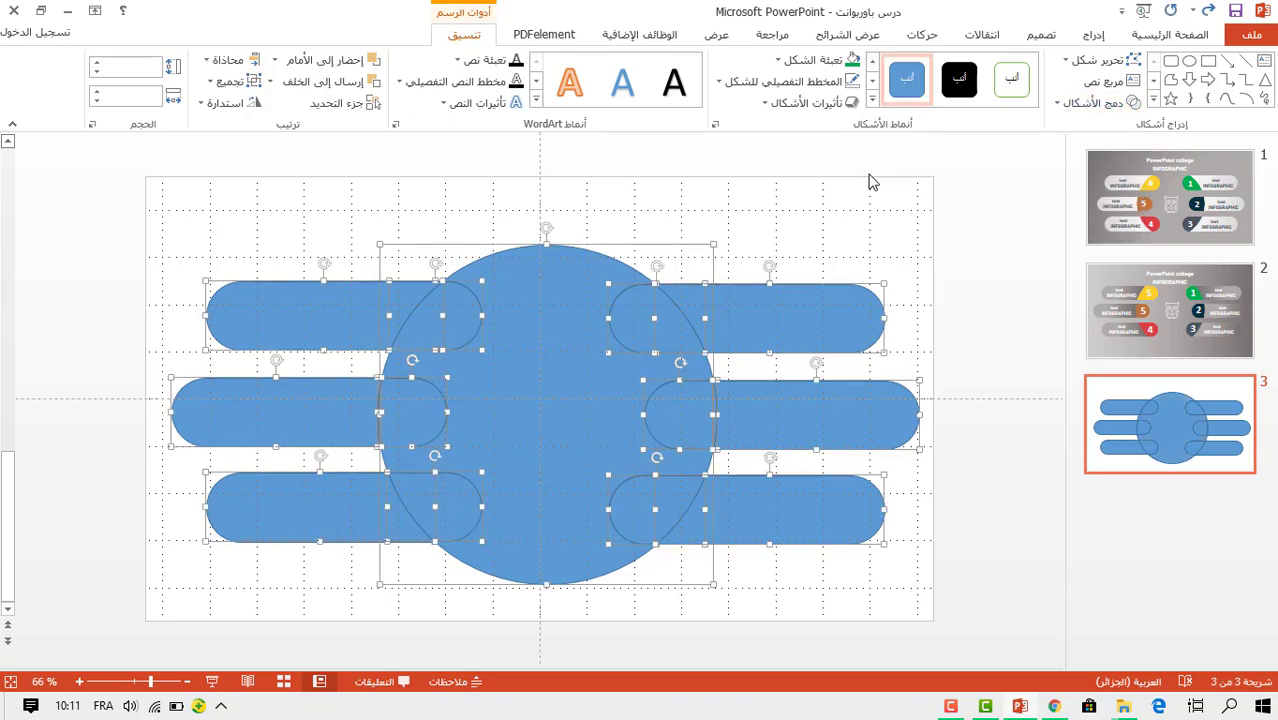
Delete the central circle piece, leaving the pills cut along its outline.
left_click(829, 210)
left_click(542, 394)
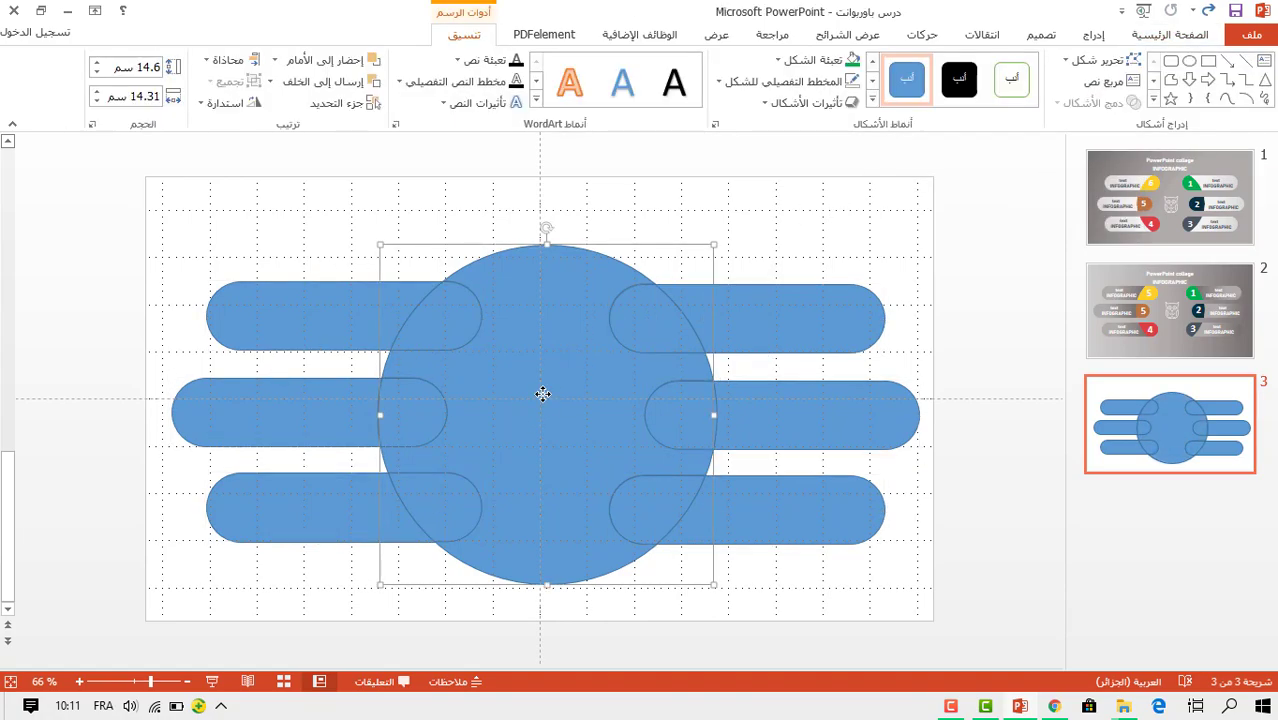
key("Delete")
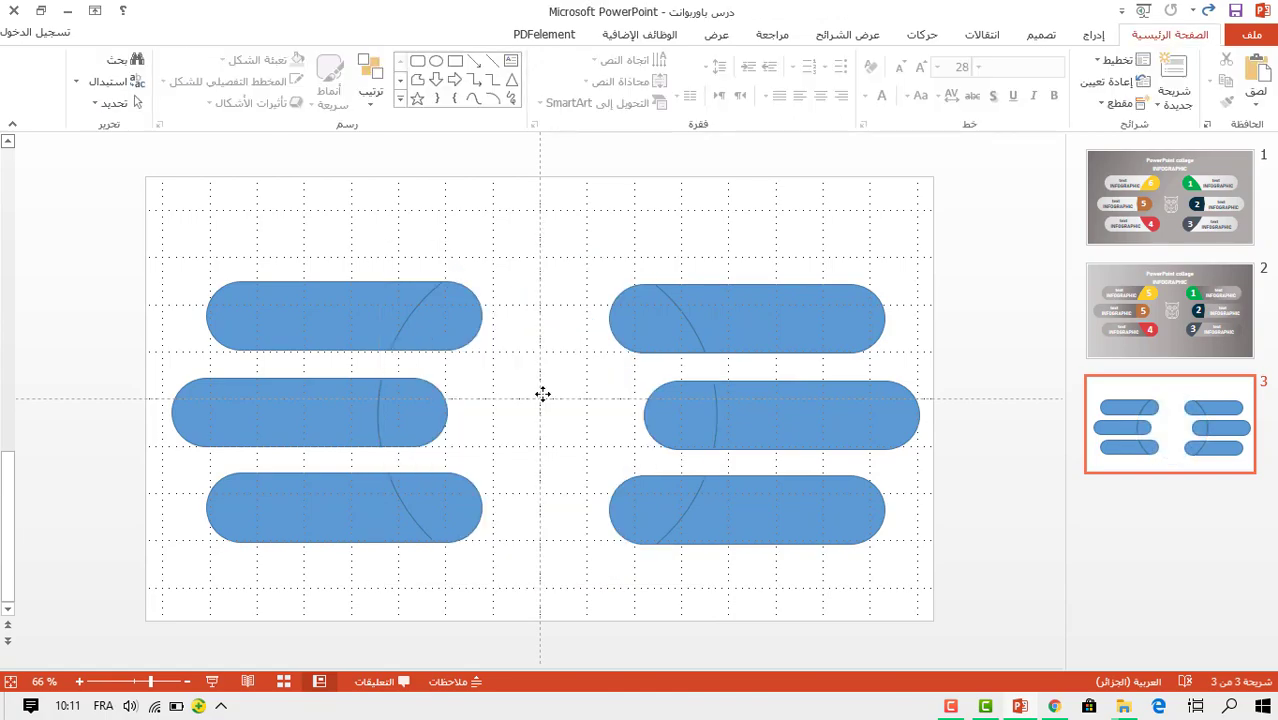
Fill the right pills' end pieces green, dark navy and slate grey, top to bottom.
left_click(665, 332)
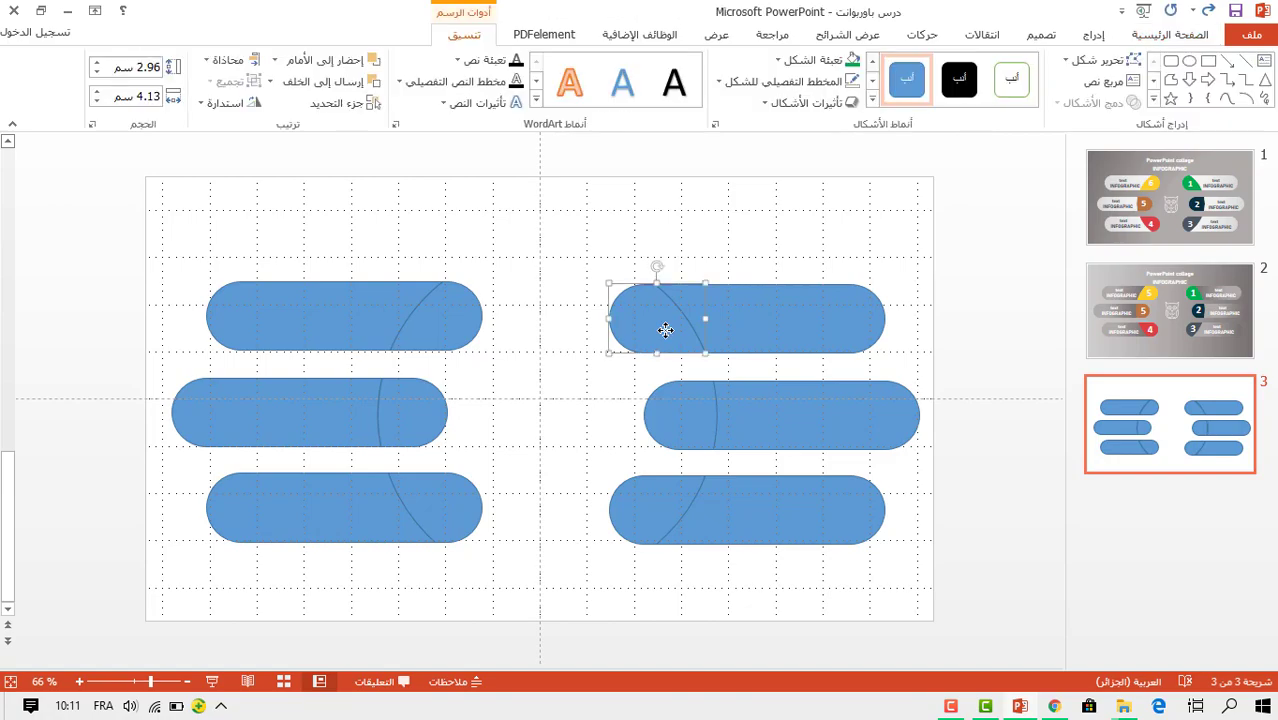
left_click(793, 64)
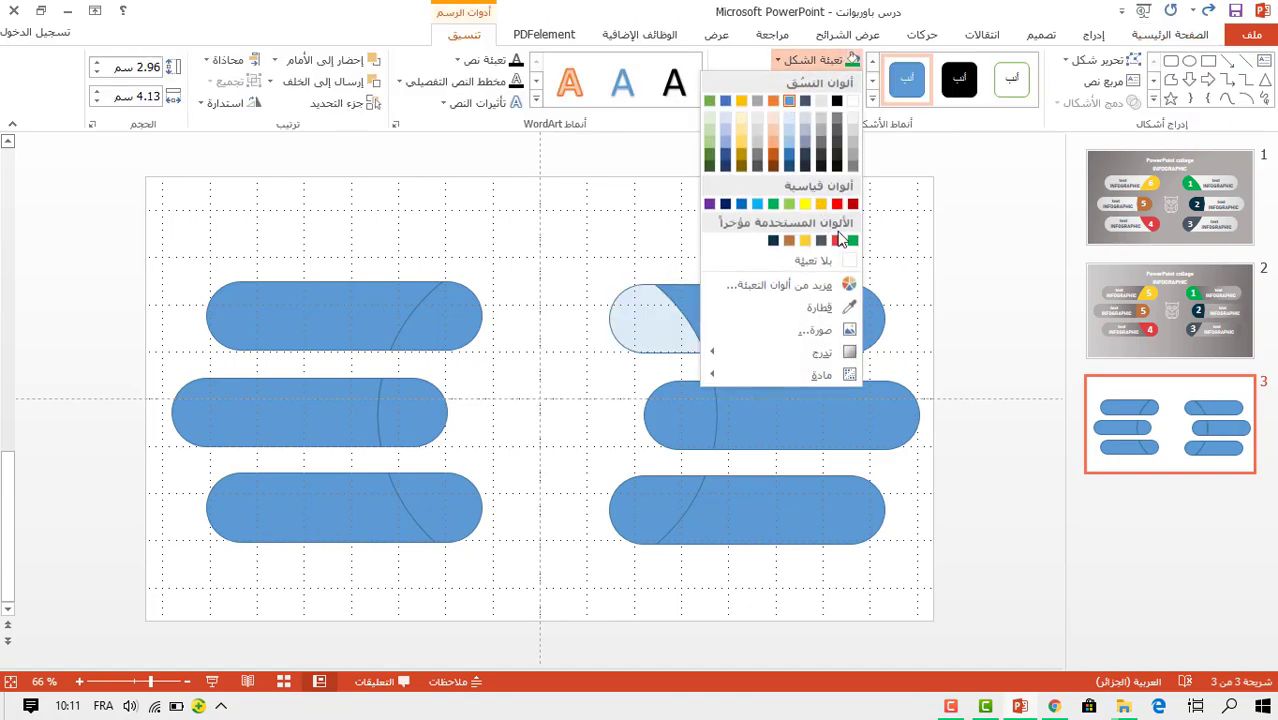
left_click(852, 246)
left_click(688, 408)
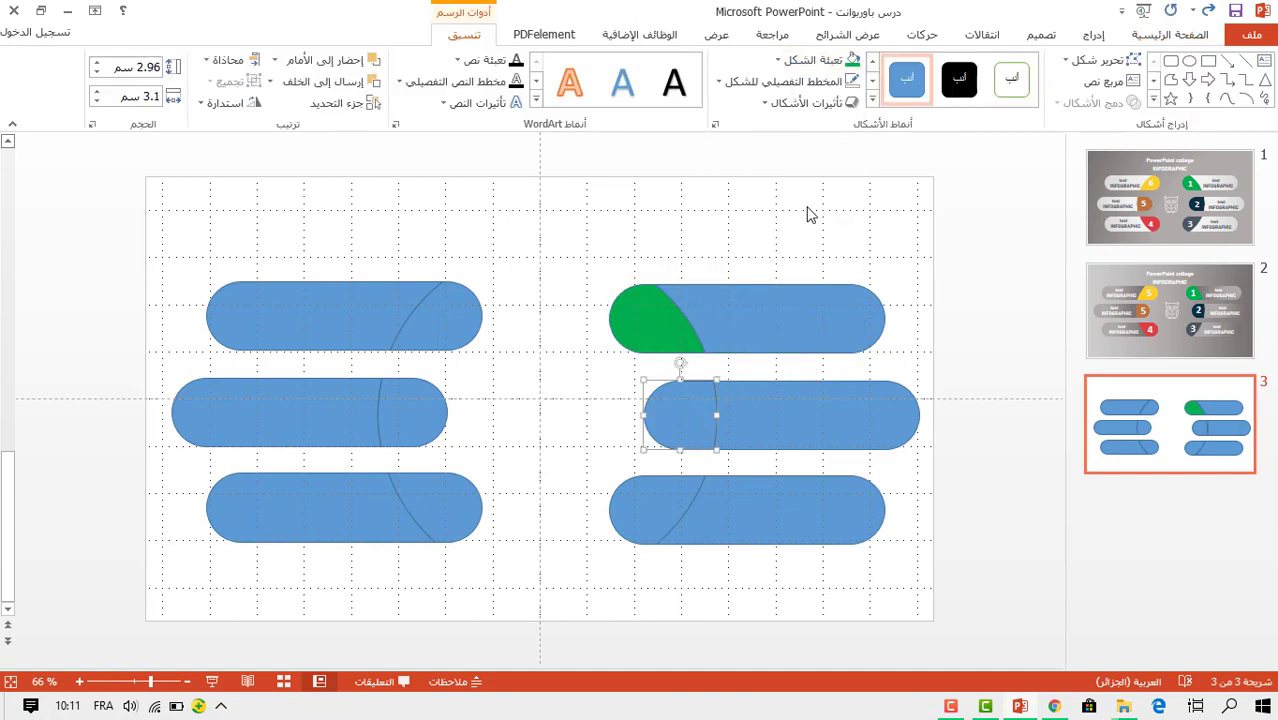
left_click(812, 63)
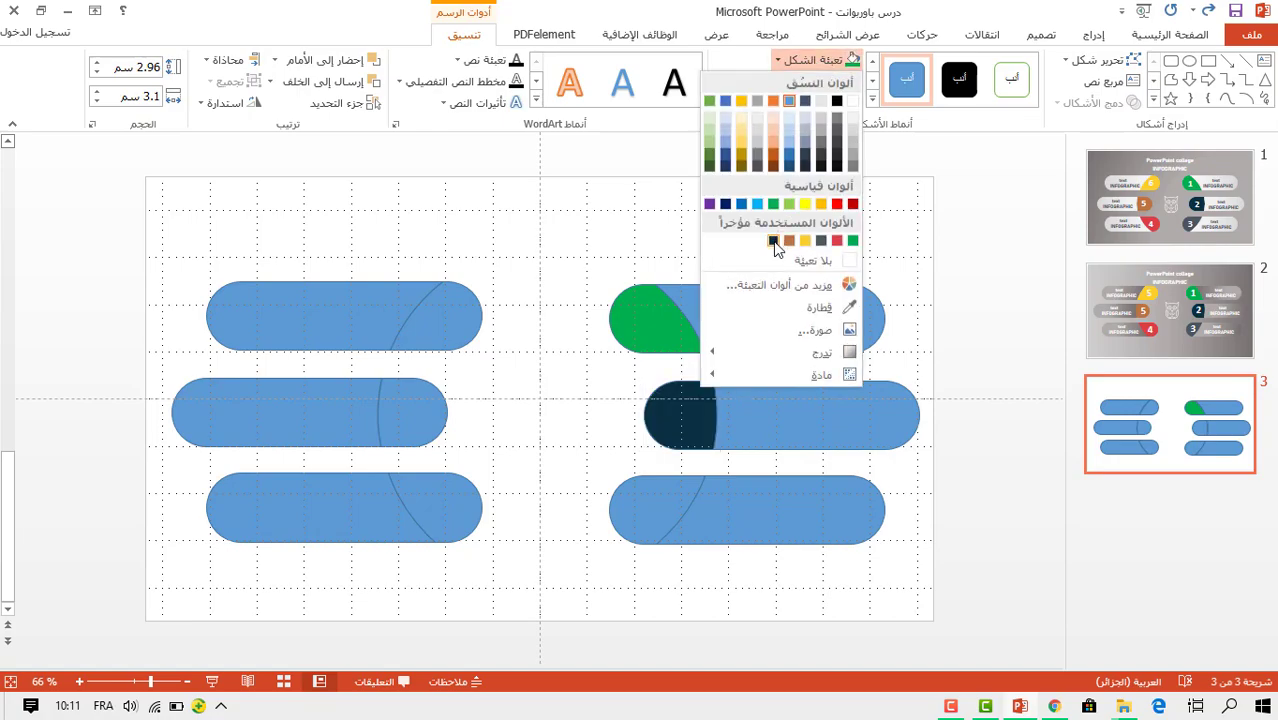
left_click(778, 240)
left_click(667, 504)
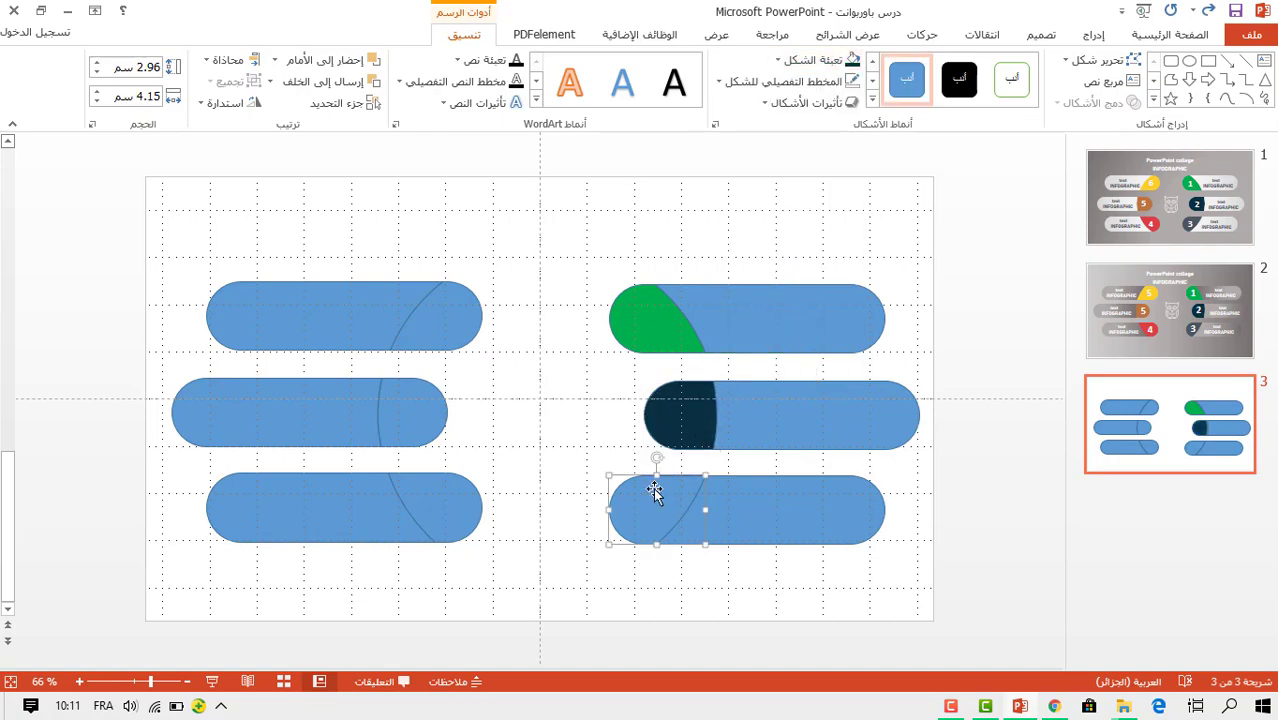
left_click(798, 63)
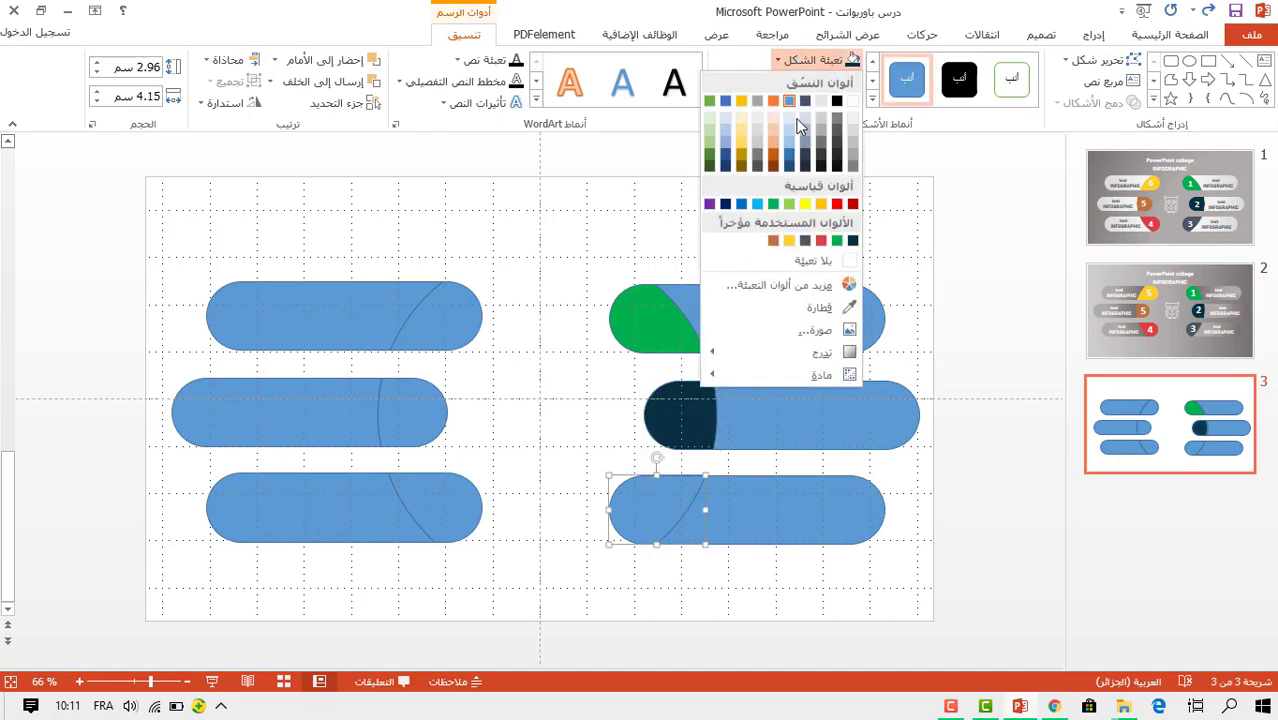
left_click(805, 240)
Fill the left pills' end pieces yellow, brown-orange and red, top to bottom.
left_click(447, 320)
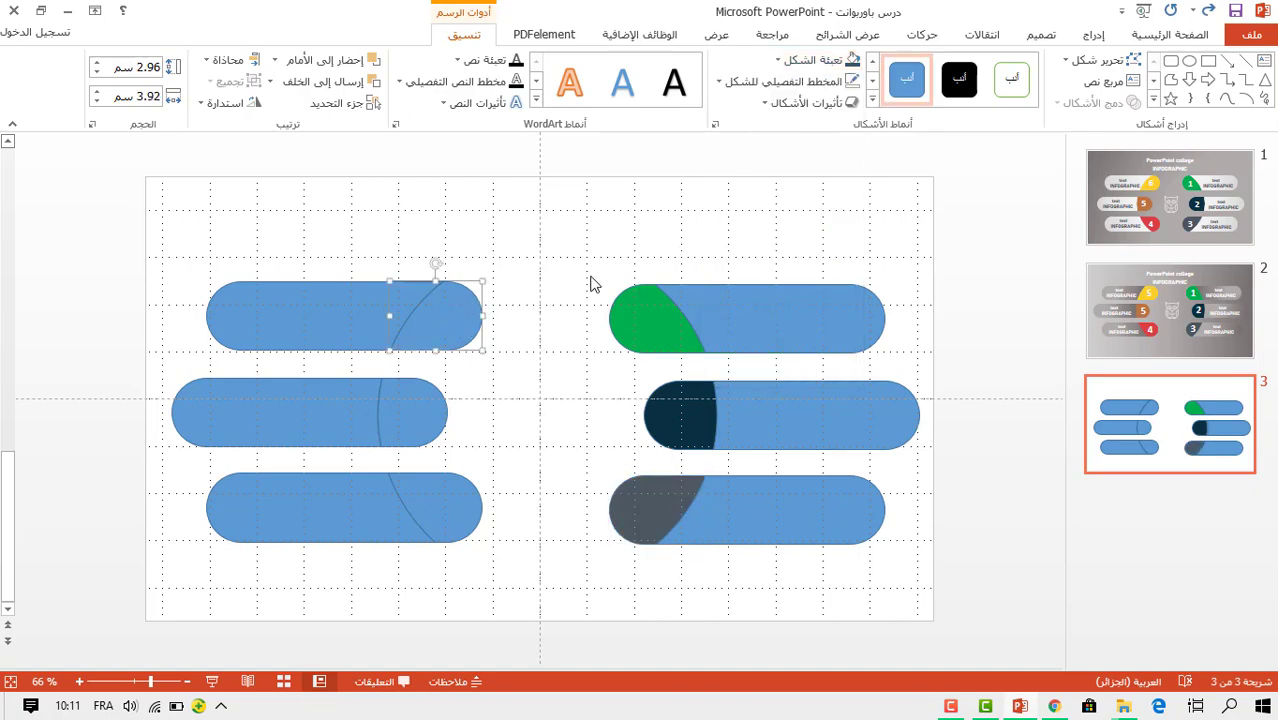
left_click(796, 63)
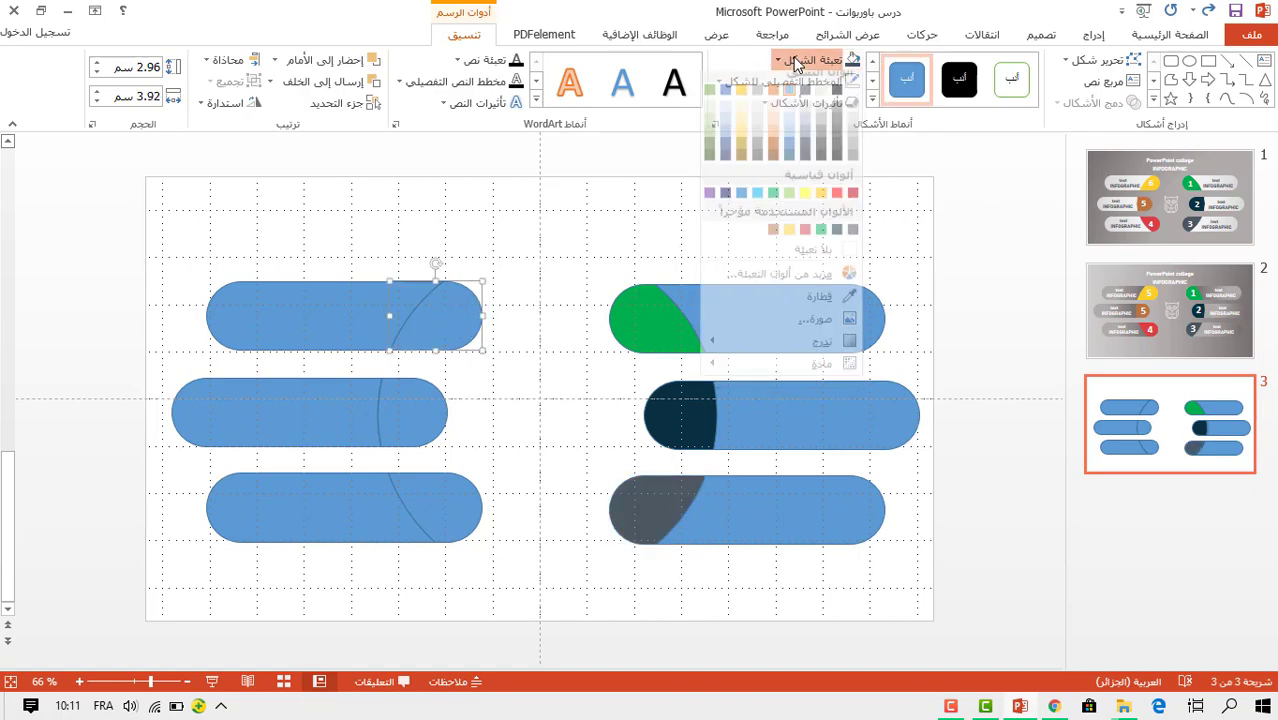
left_click(787, 241)
left_click(405, 418)
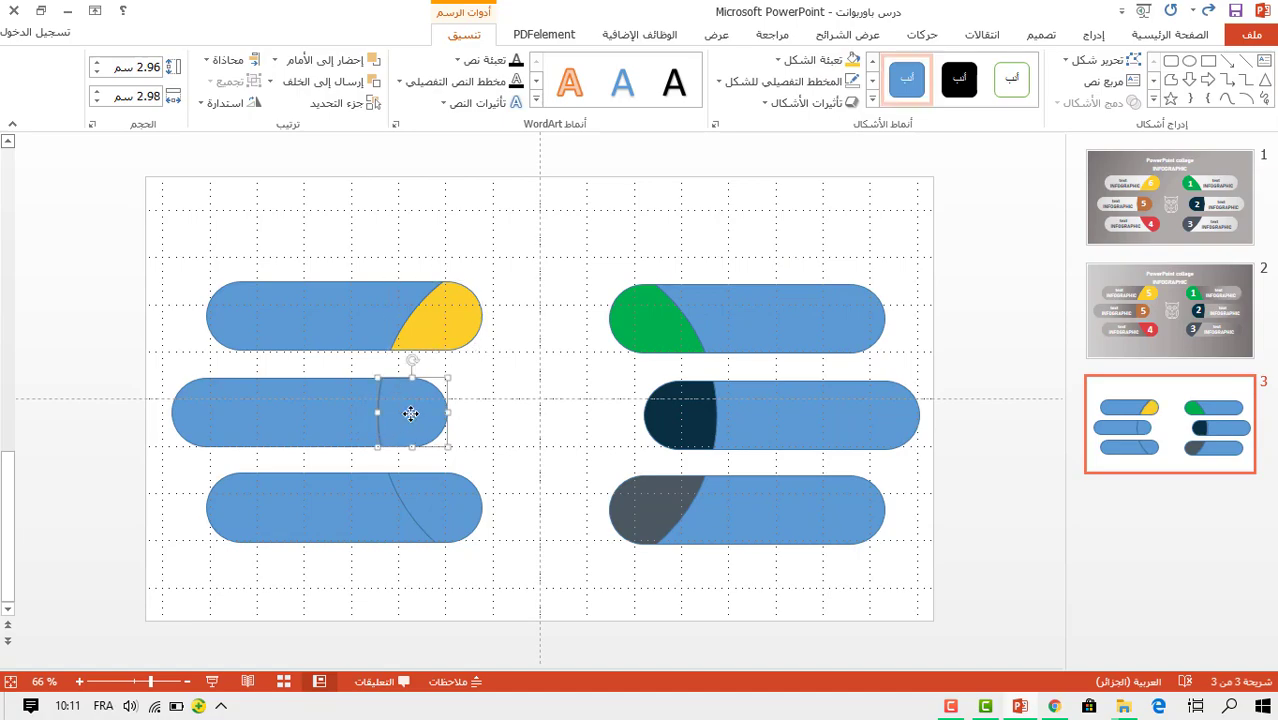
left_click(833, 60)
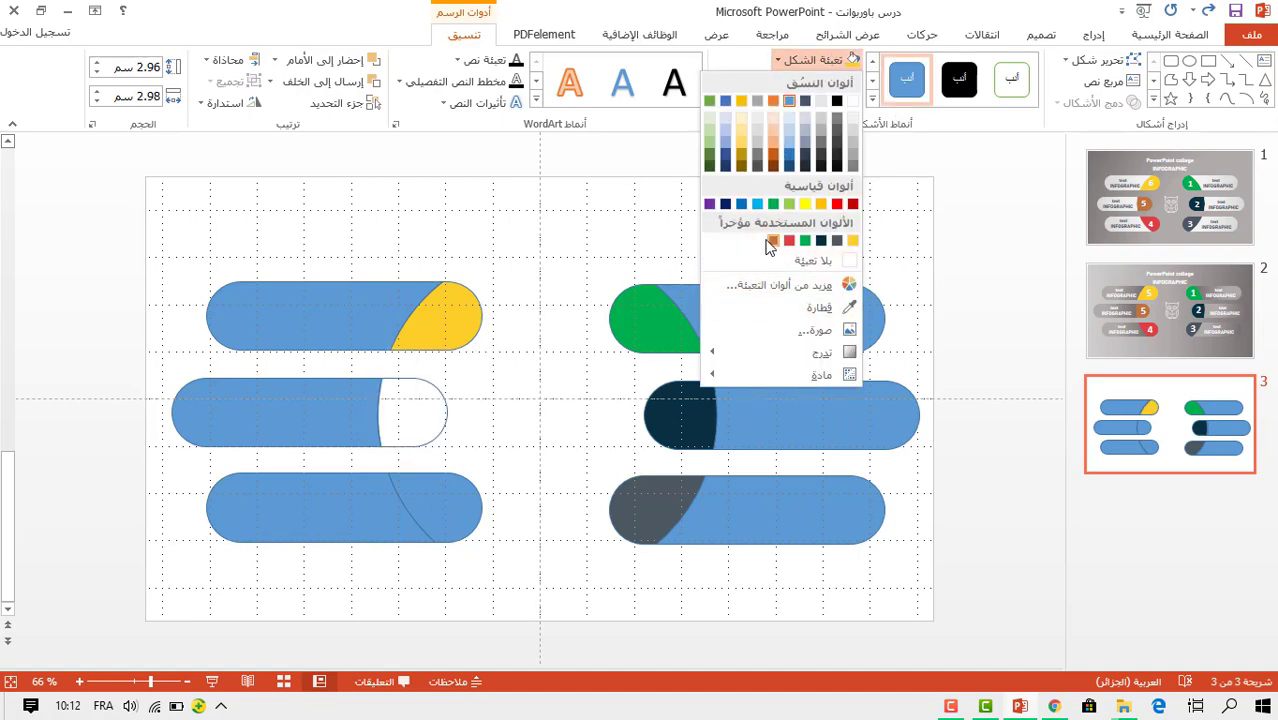
left_click(773, 239)
left_click(455, 510)
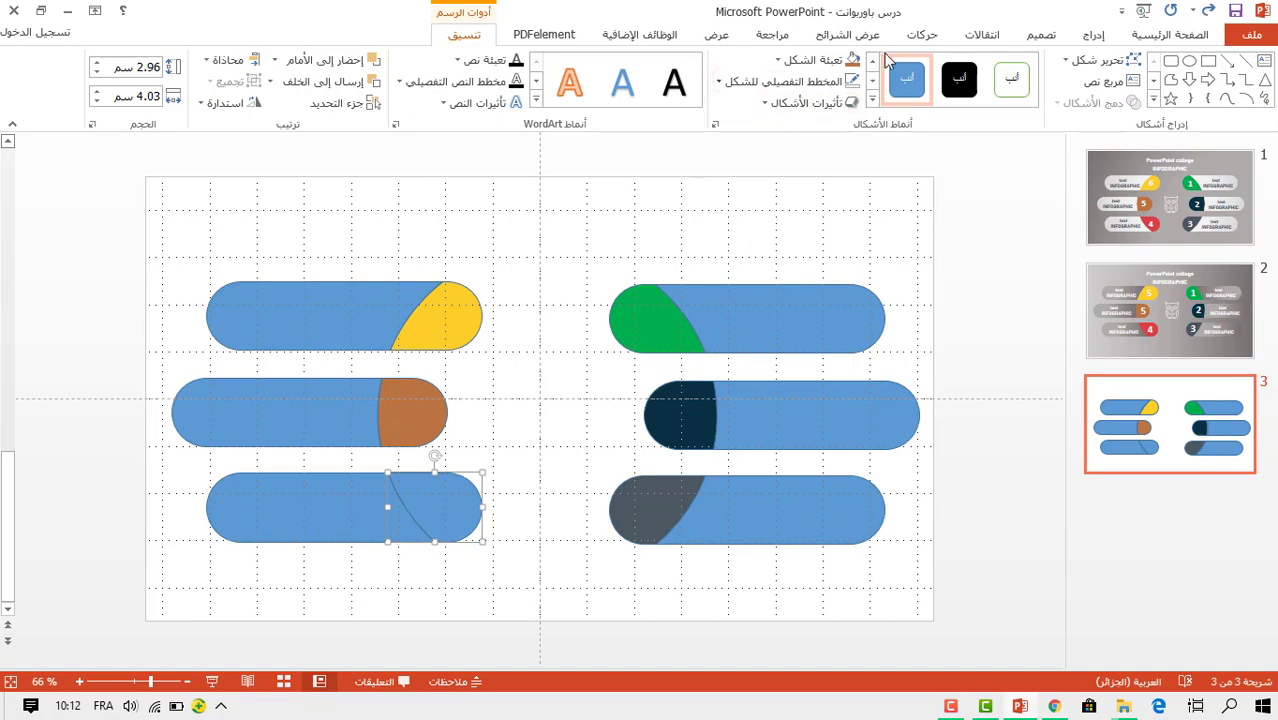
left_click(790, 63)
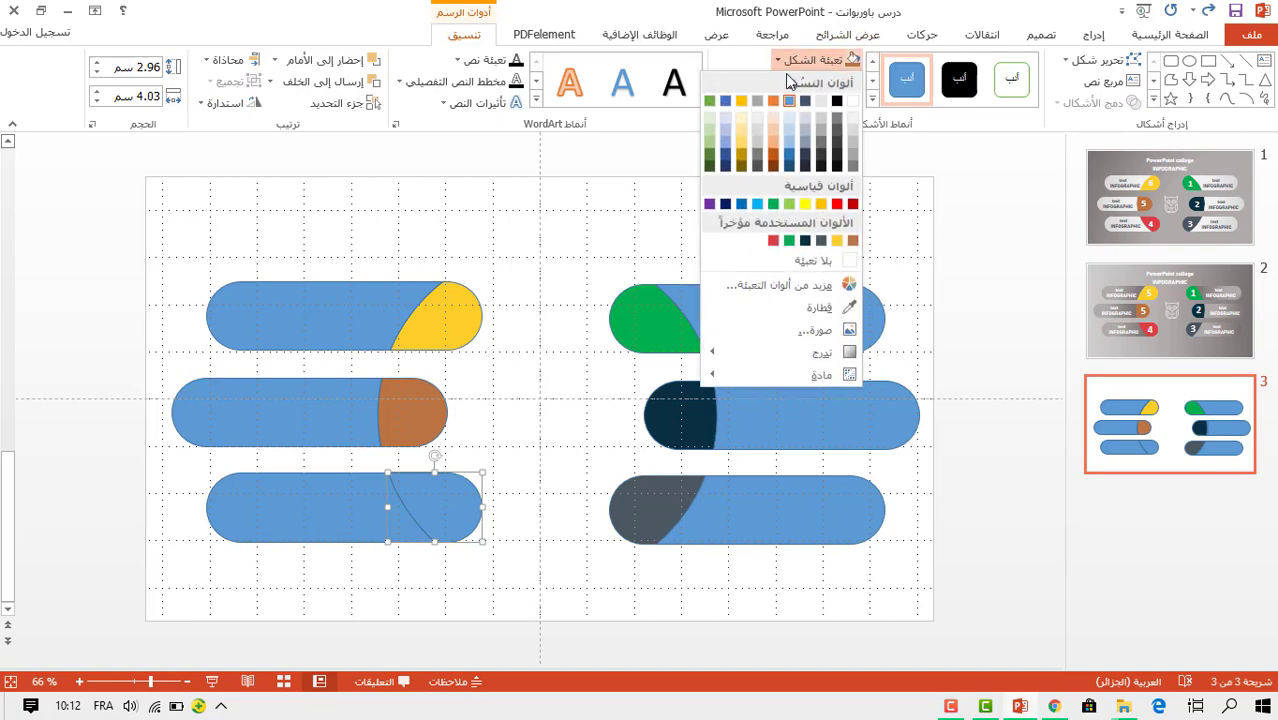
left_click(778, 243)
left_click(776, 244)
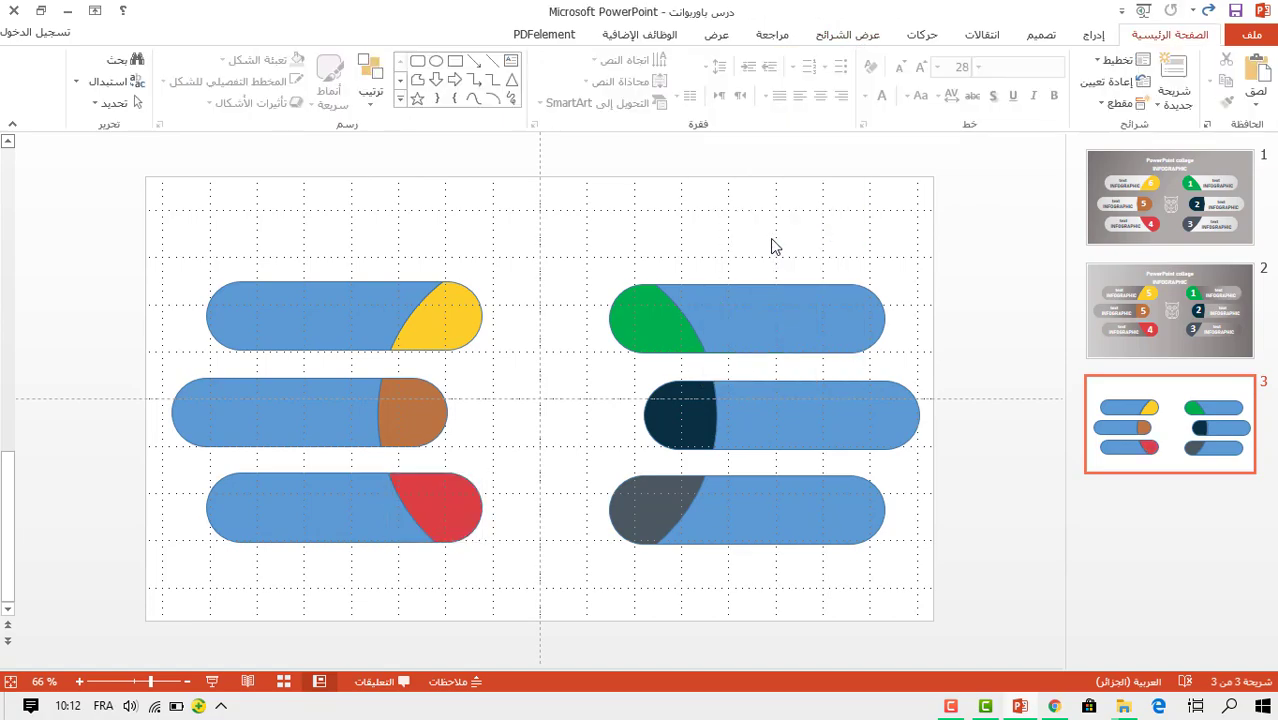
Give the top-right pill body a grey-to-white linear gradient with a lighter grey stop.
left_click(769, 318)
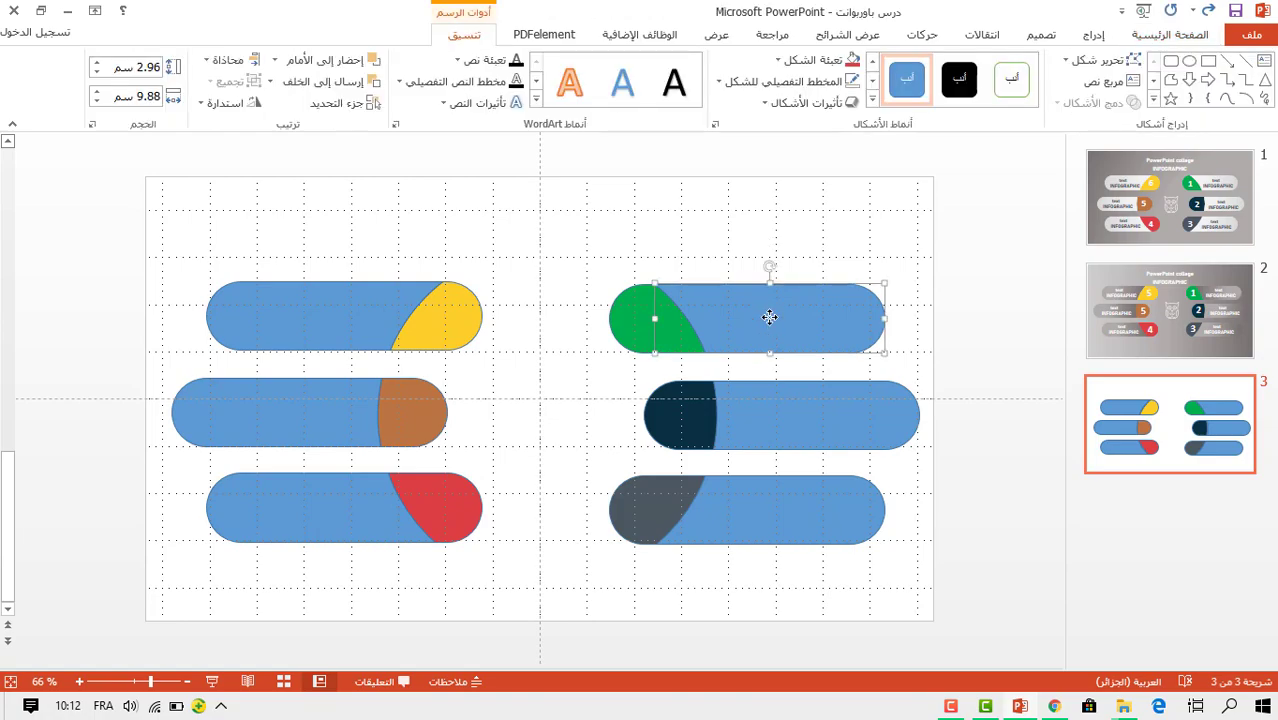
right_click(767, 320)
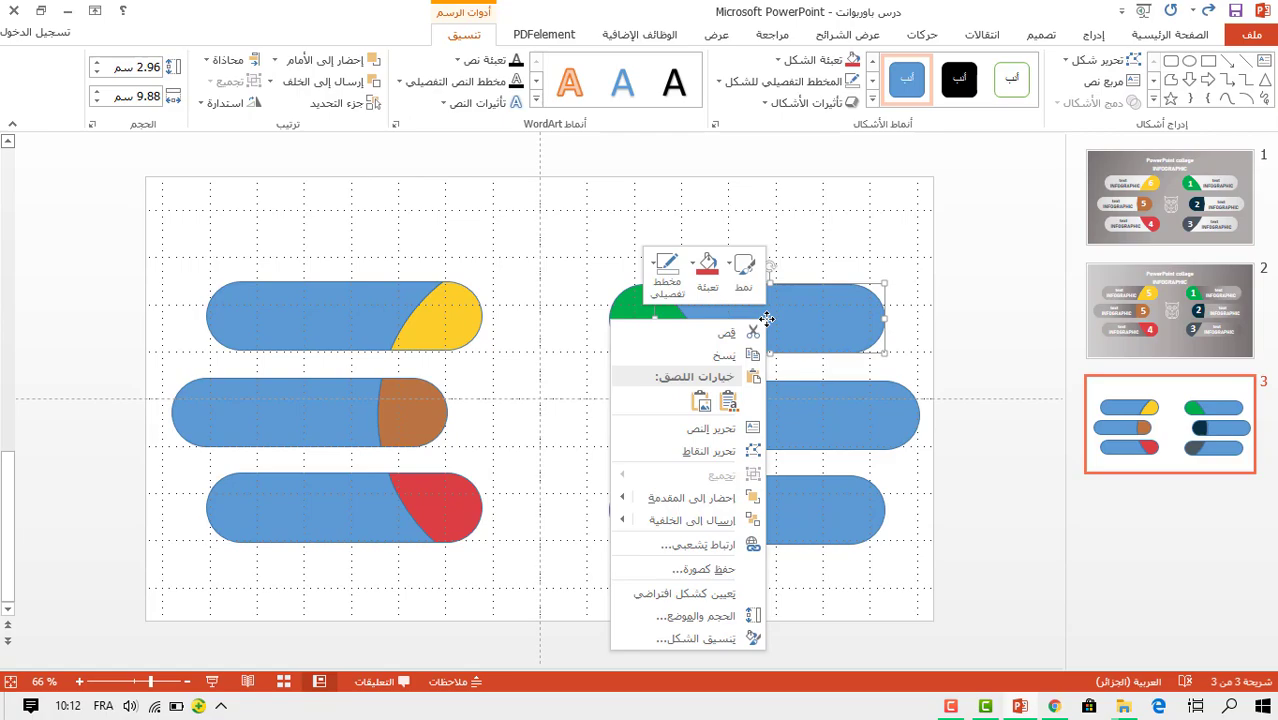
left_click(720, 638)
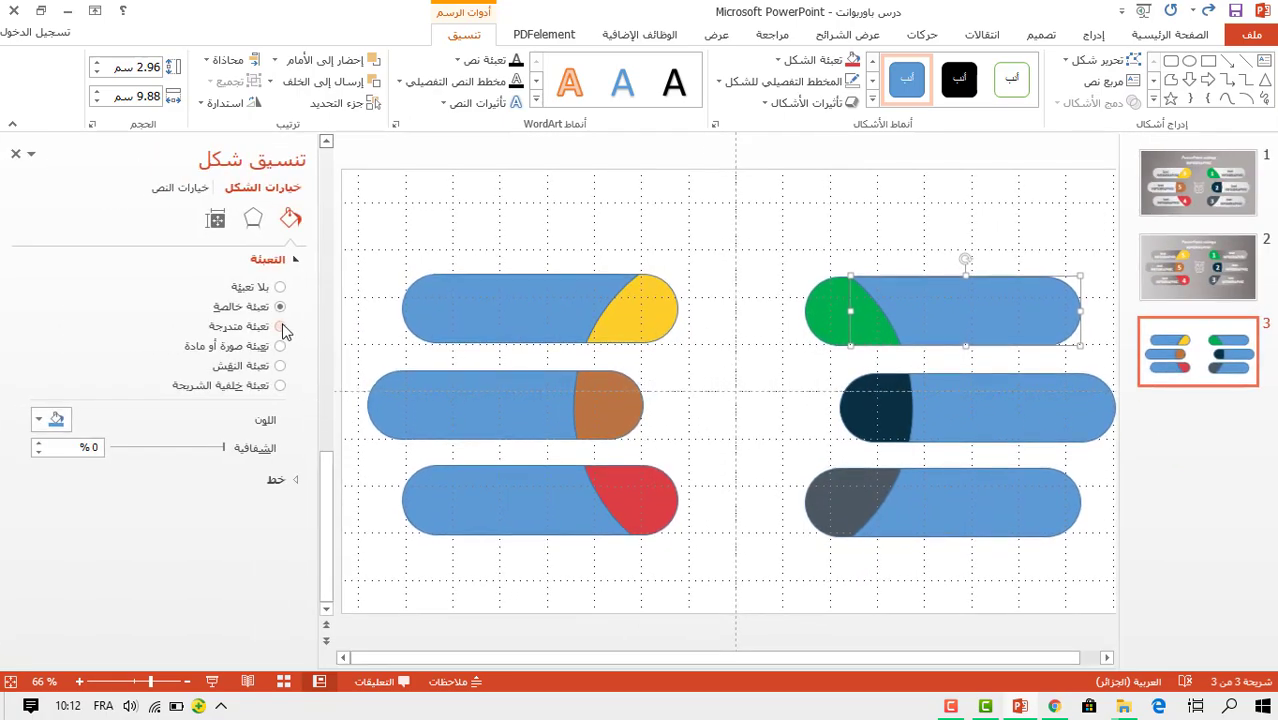
left_click(281, 327)
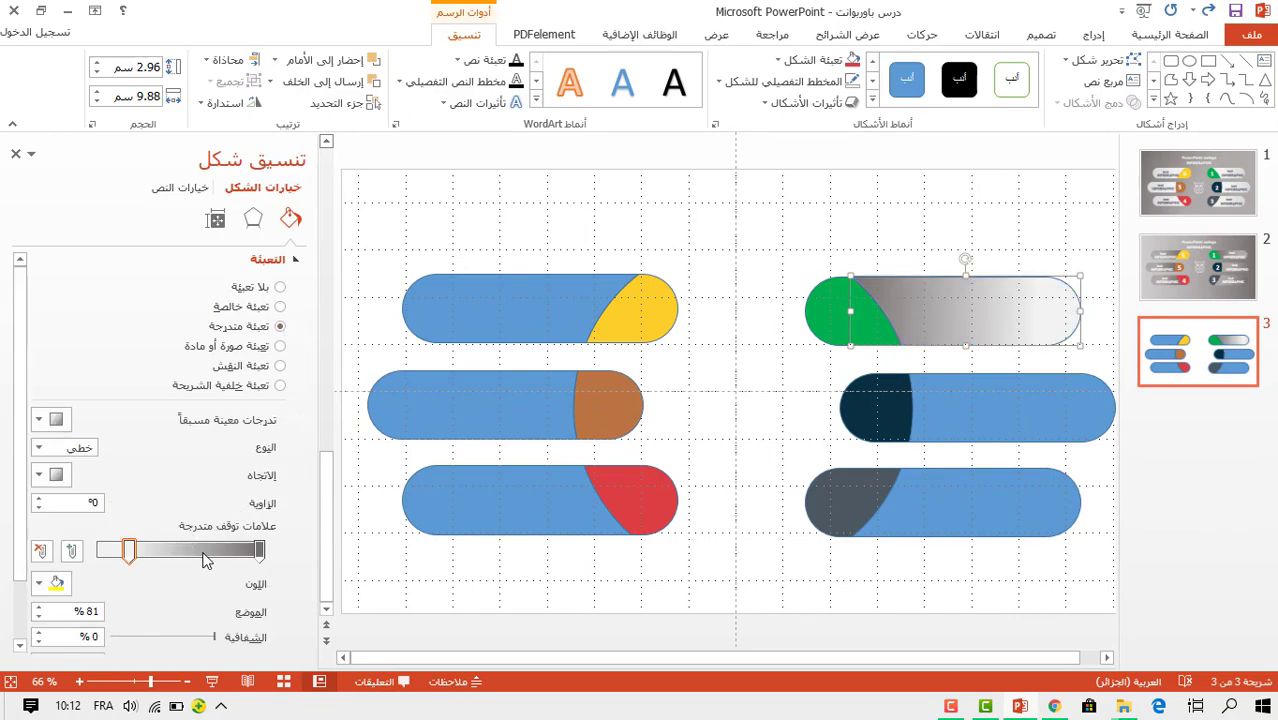
left_click(260, 552)
left_click(52, 583)
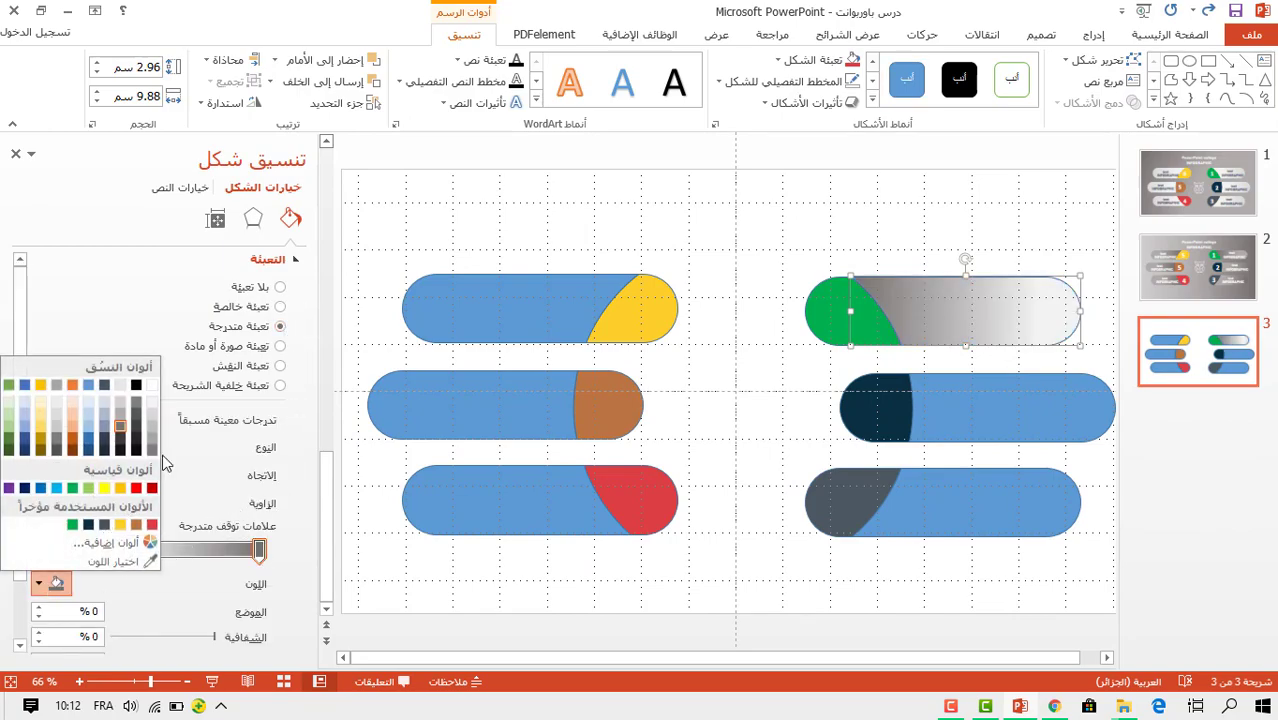
left_click(135, 415)
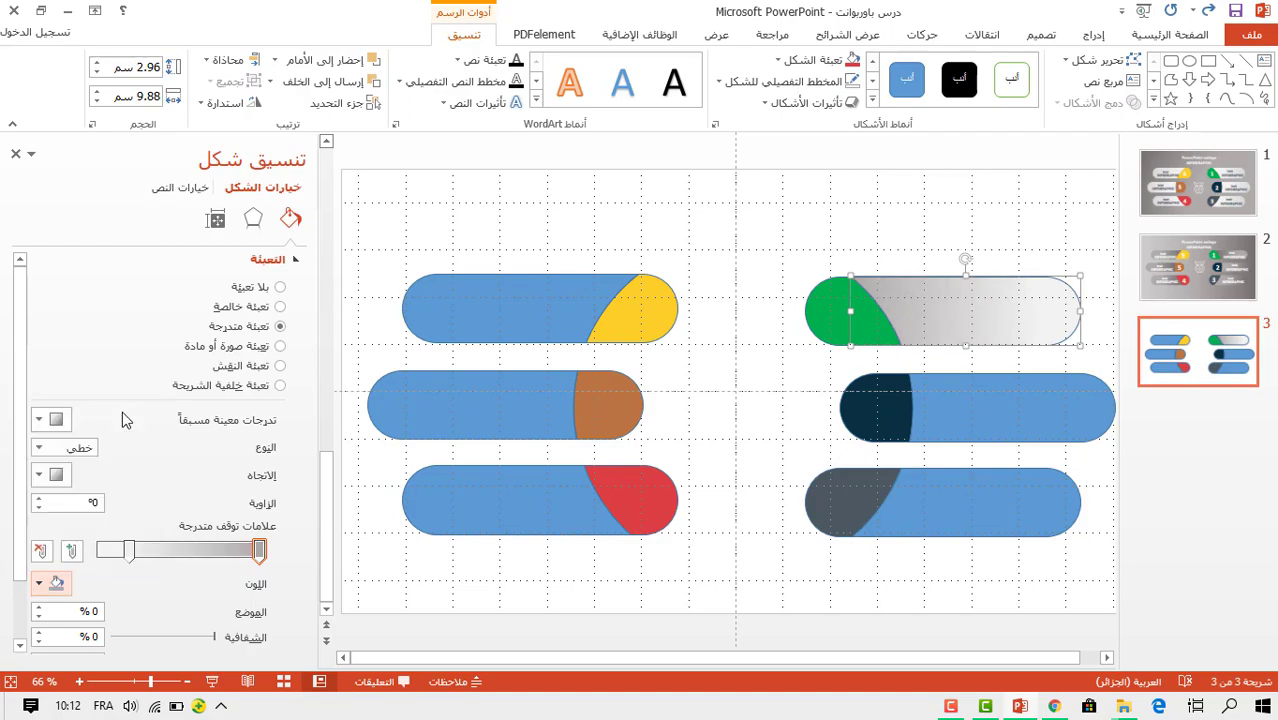
left_click_drag(130, 550, 98, 551)
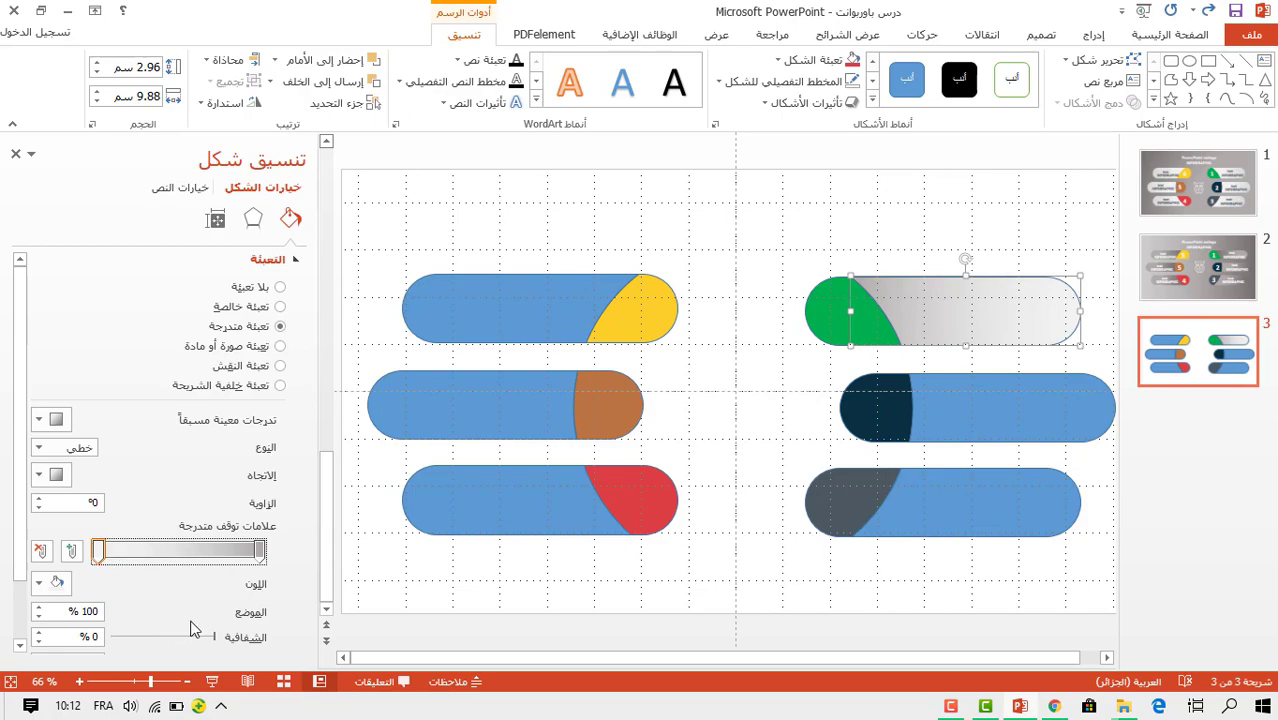
Preview the slide with the gradient pill full screen, then return to editing.
left_click(970, 412)
left_click(952, 302)
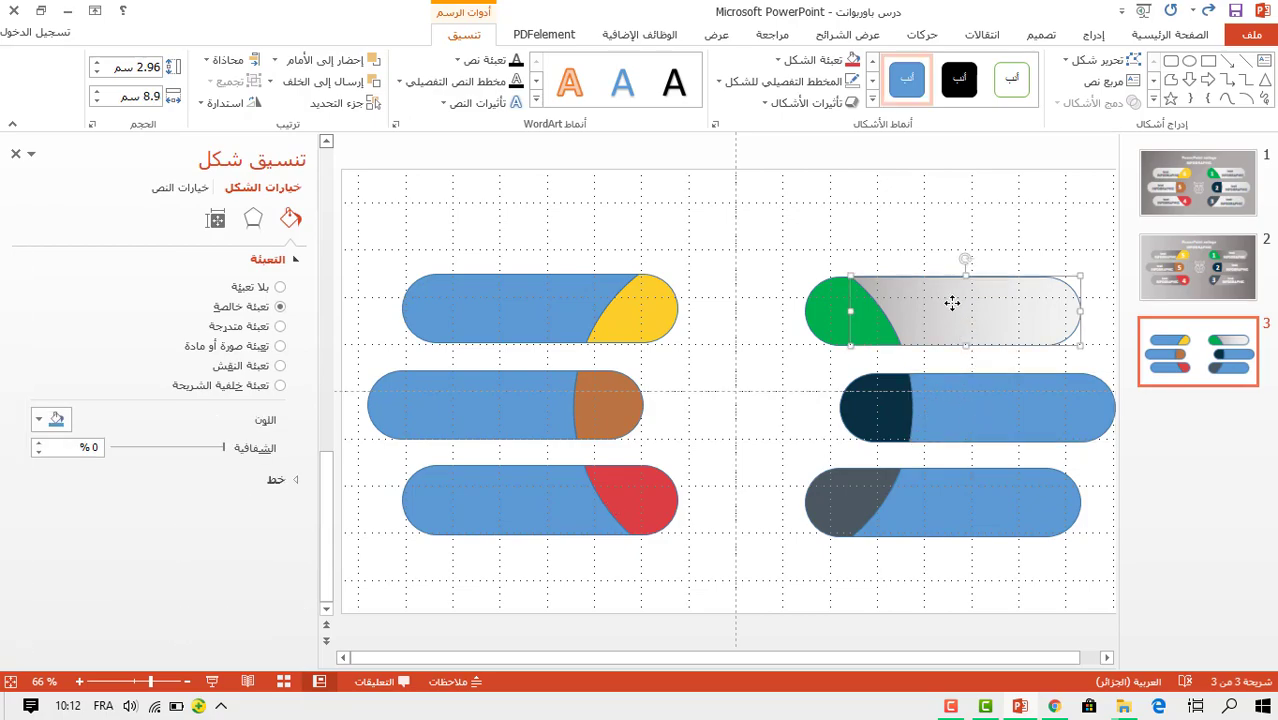
left_click(213, 681)
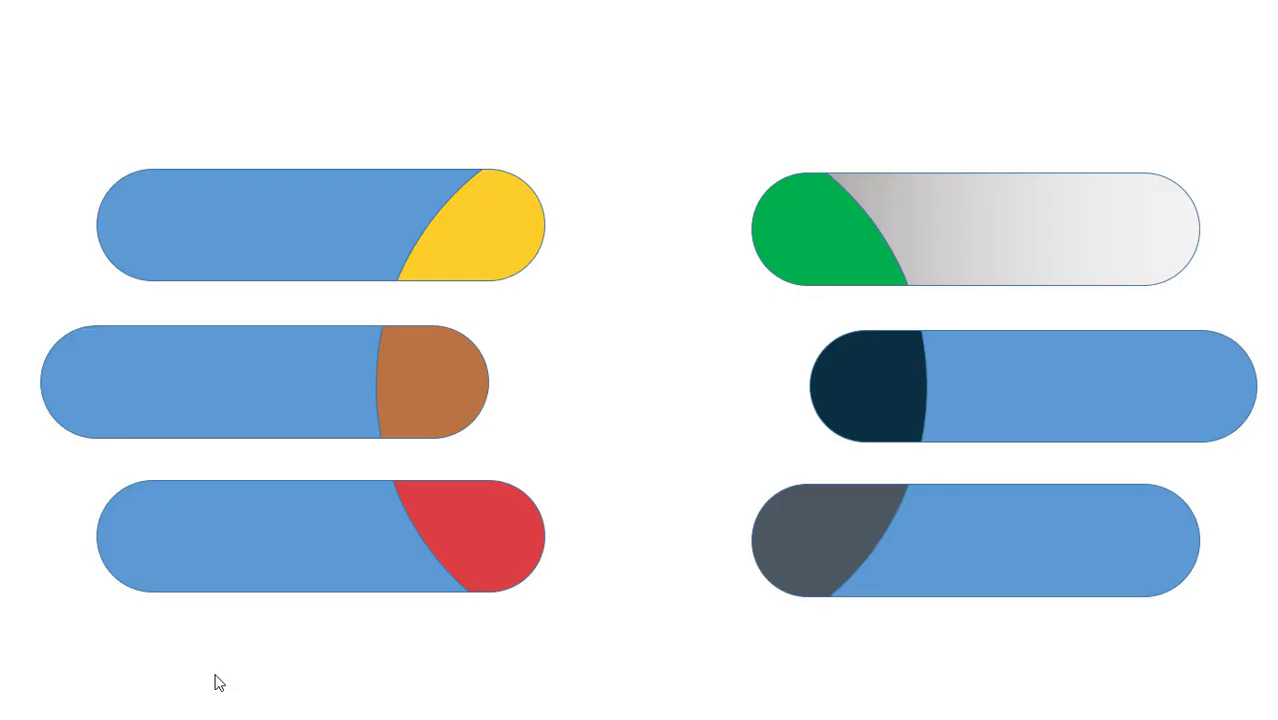
key("Escape")
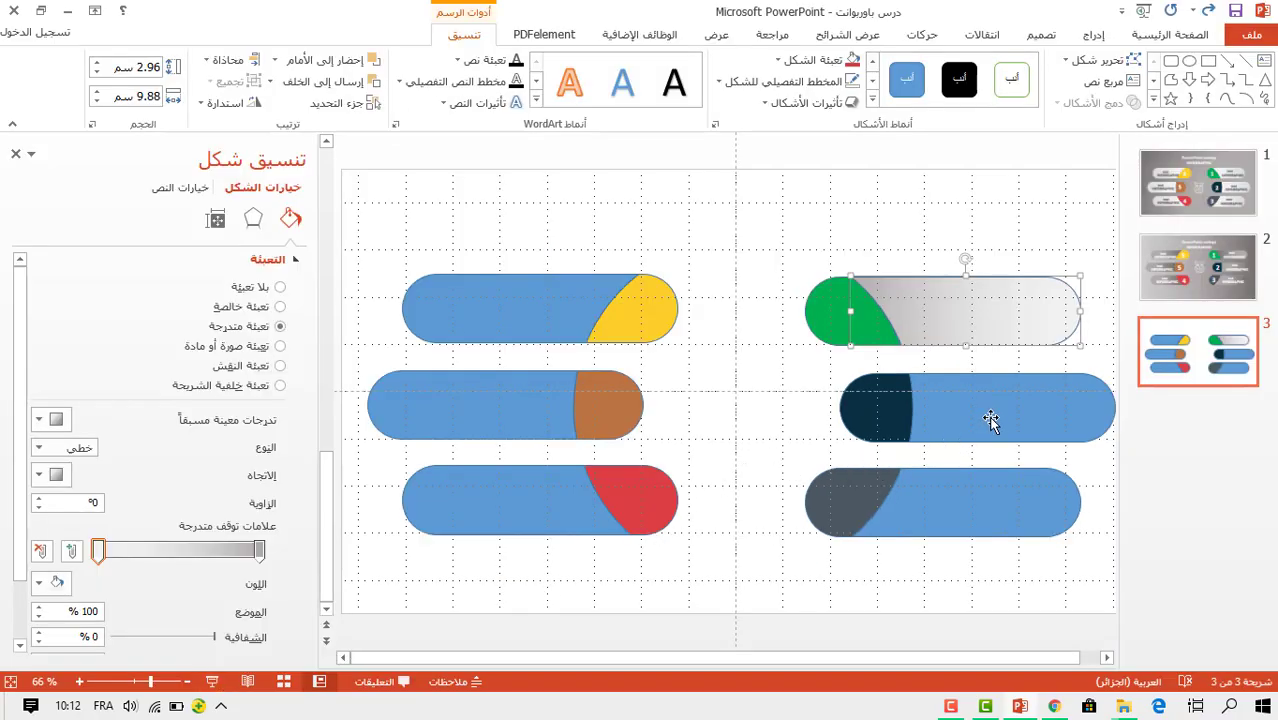
Repeat the gradient fill with F4 on the other five pill bodies.
left_click(991, 412)
key("F4")
left_click(970, 508)
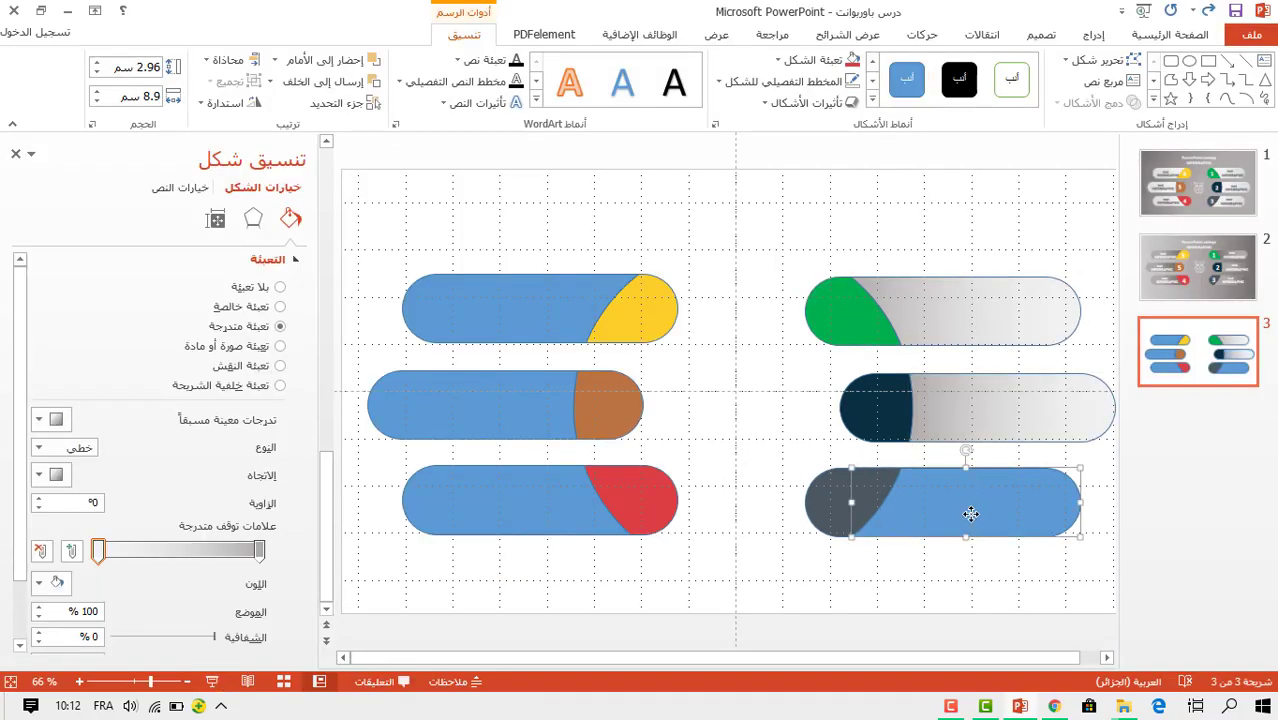
key("F4")
left_click(536, 491)
key("F4")
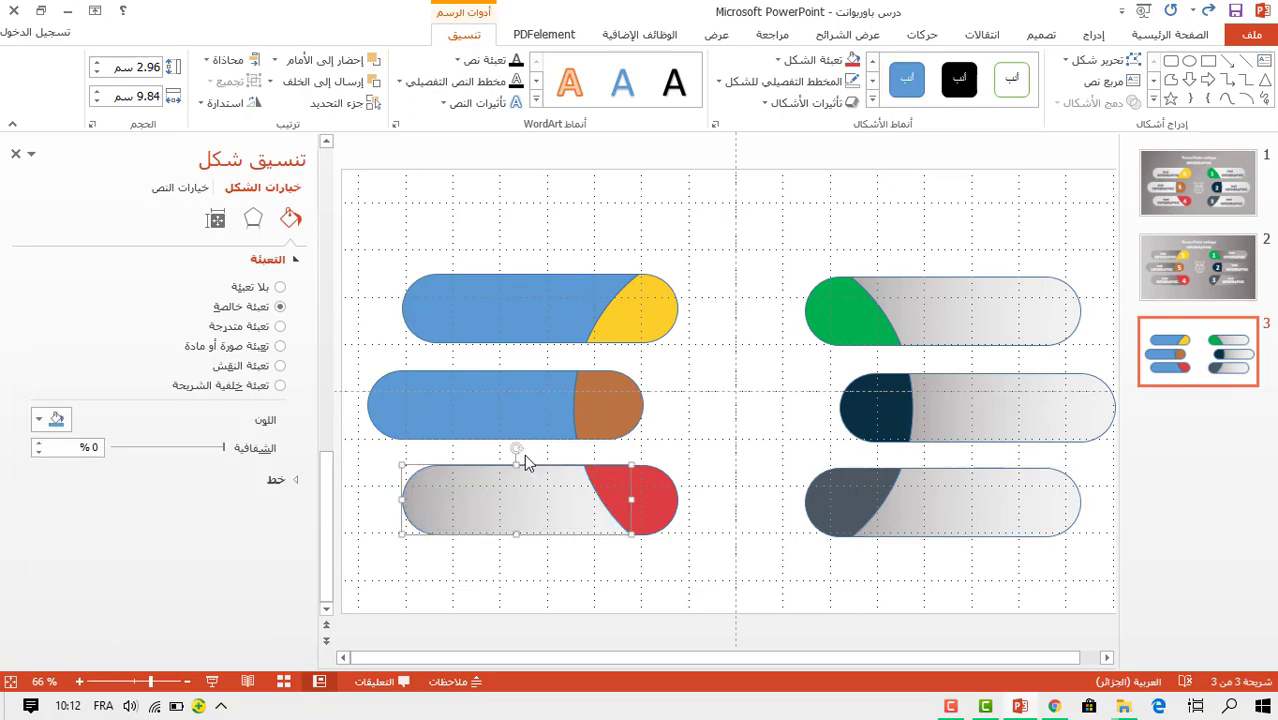
left_click(497, 402)
key("F4")
left_click(523, 306)
key("F4")
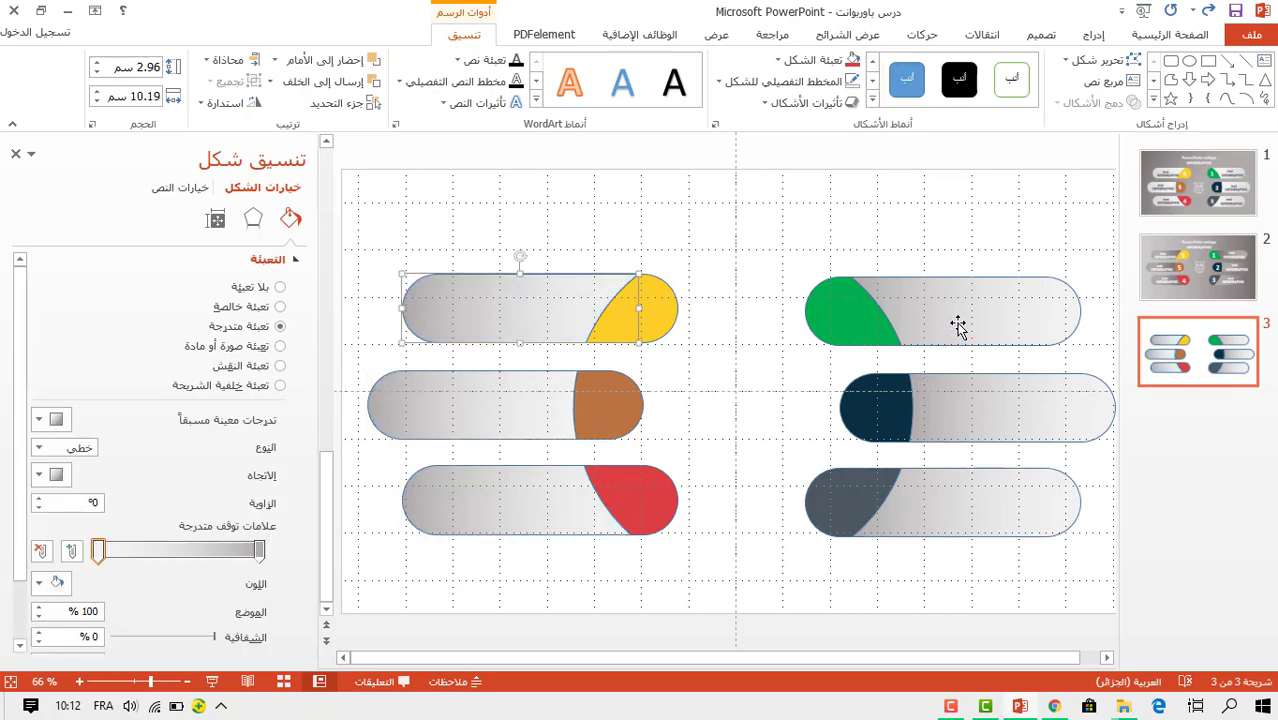
left_click(855, 238)
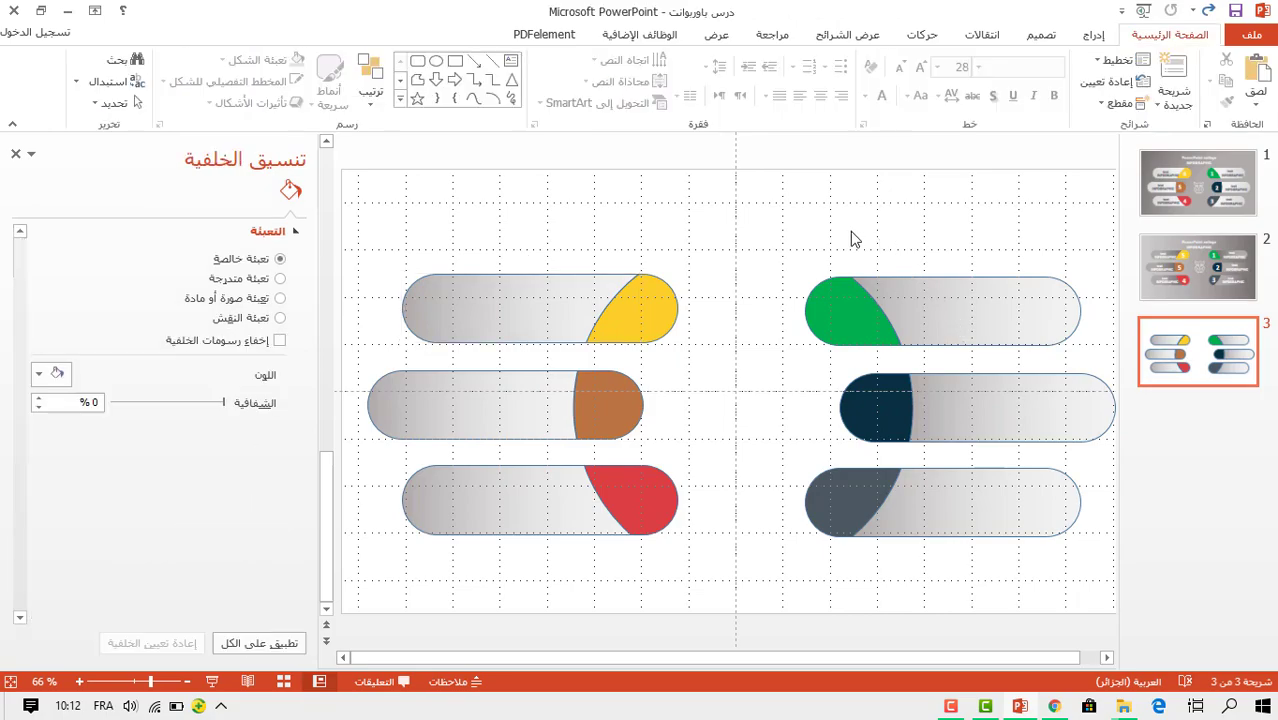
Set Shape Outline to No Outline for every pill body and coloured end piece.
left_click(14, 156)
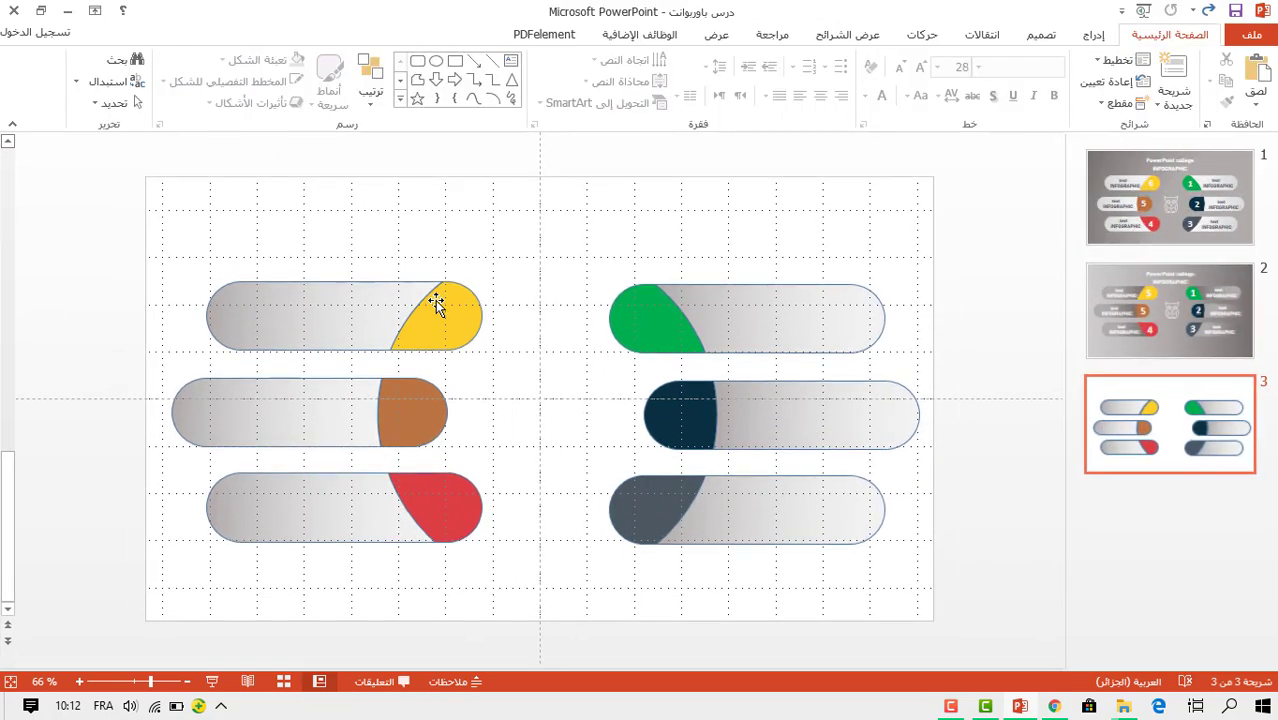
key("ctrl+a")
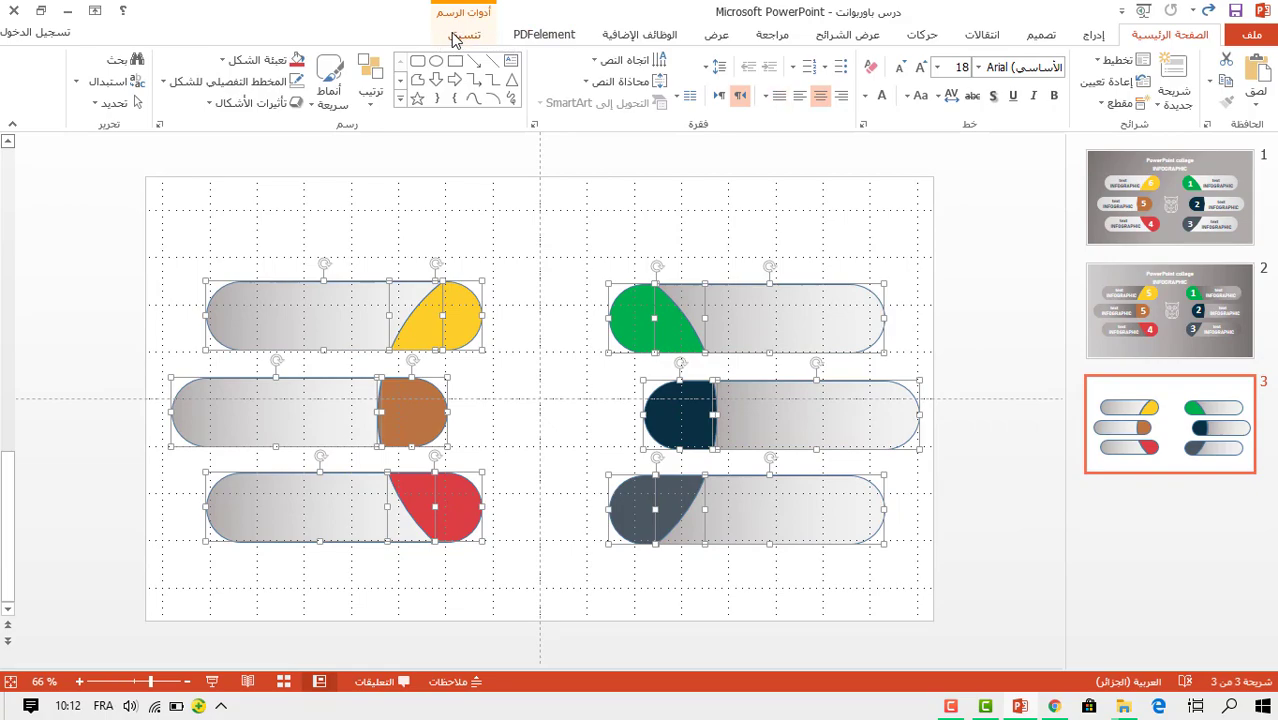
left_click(458, 36)
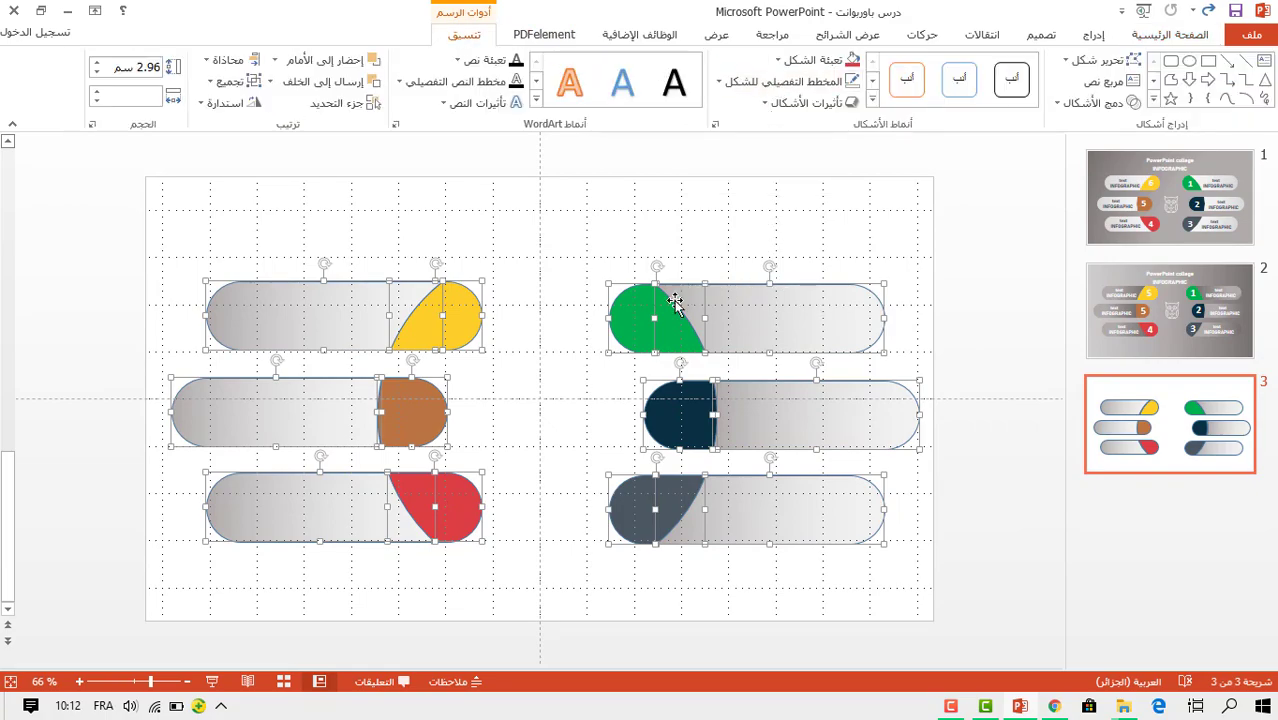
left_click(801, 80)
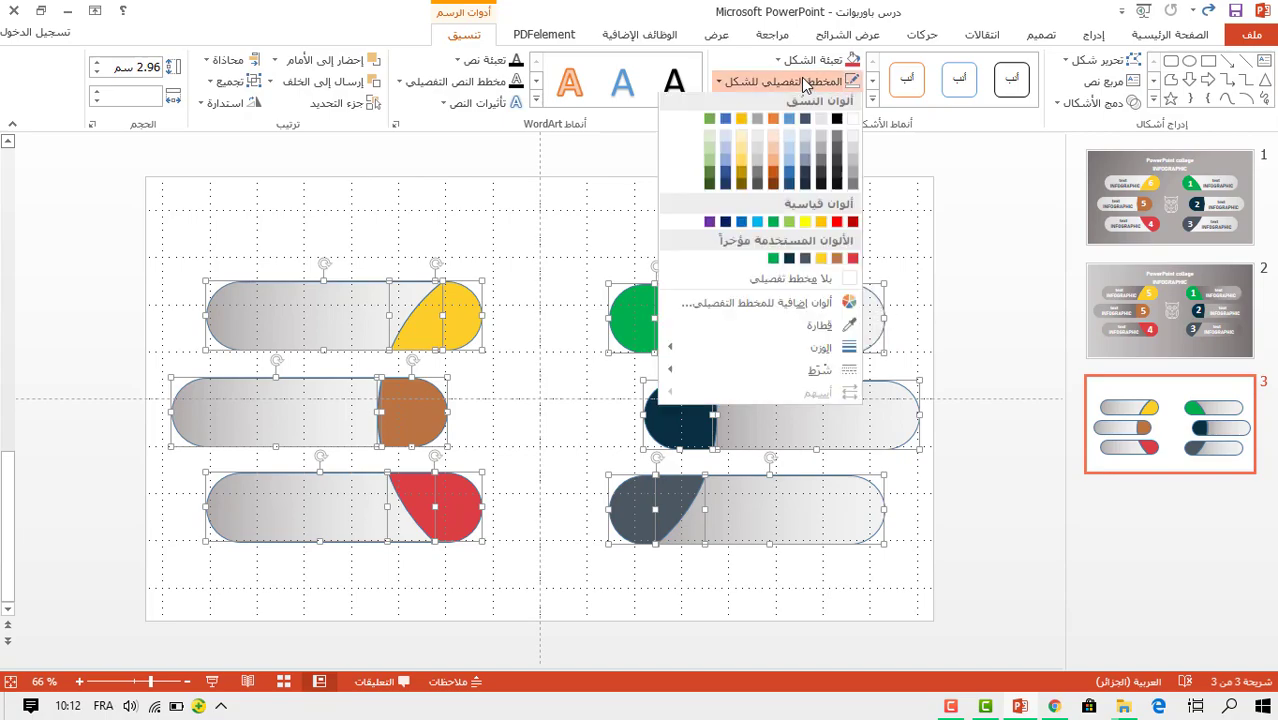
left_click(800, 283)
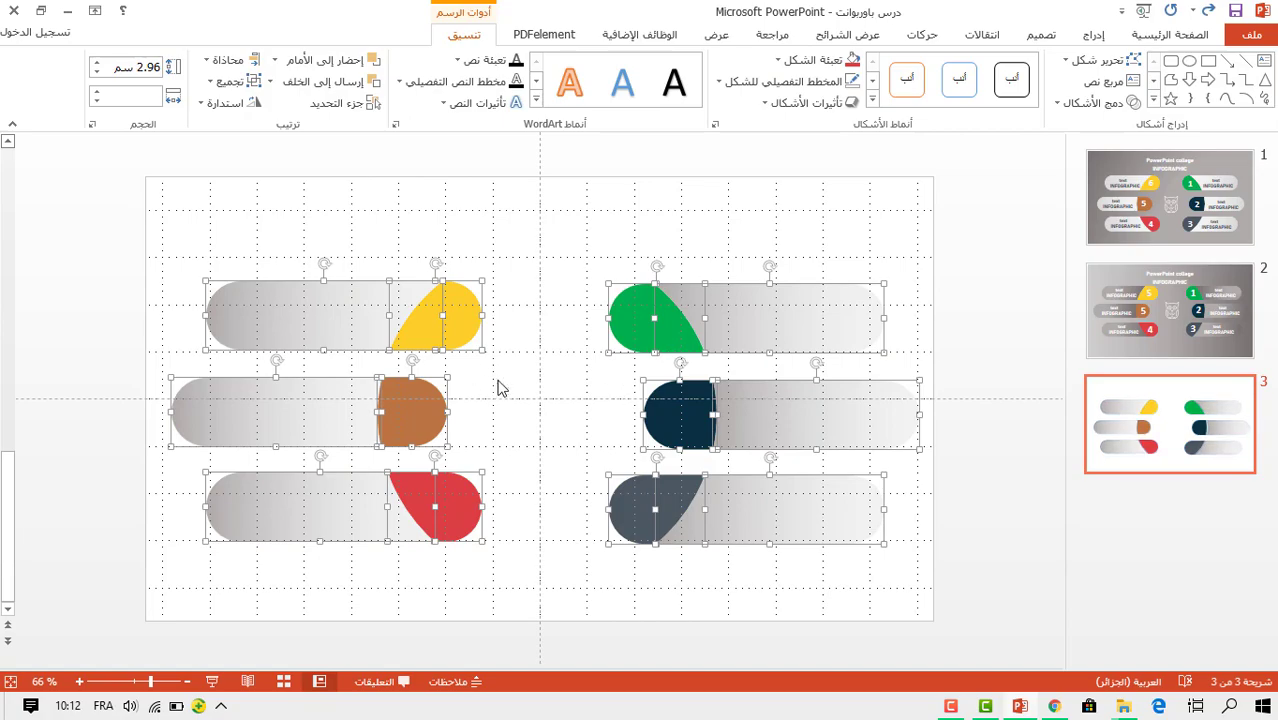
left_click(533, 387)
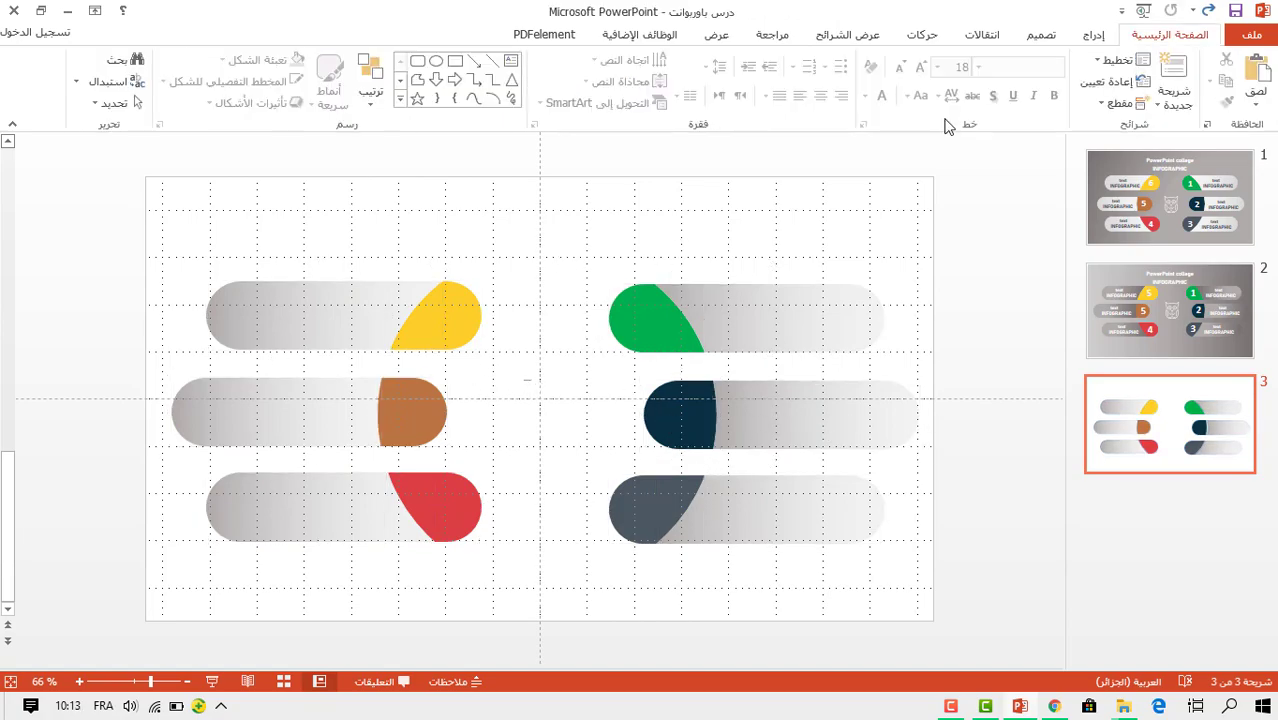
Switch slide 3's background to a gradient fill and make the right stop a darker grey.
left_click(1040, 36)
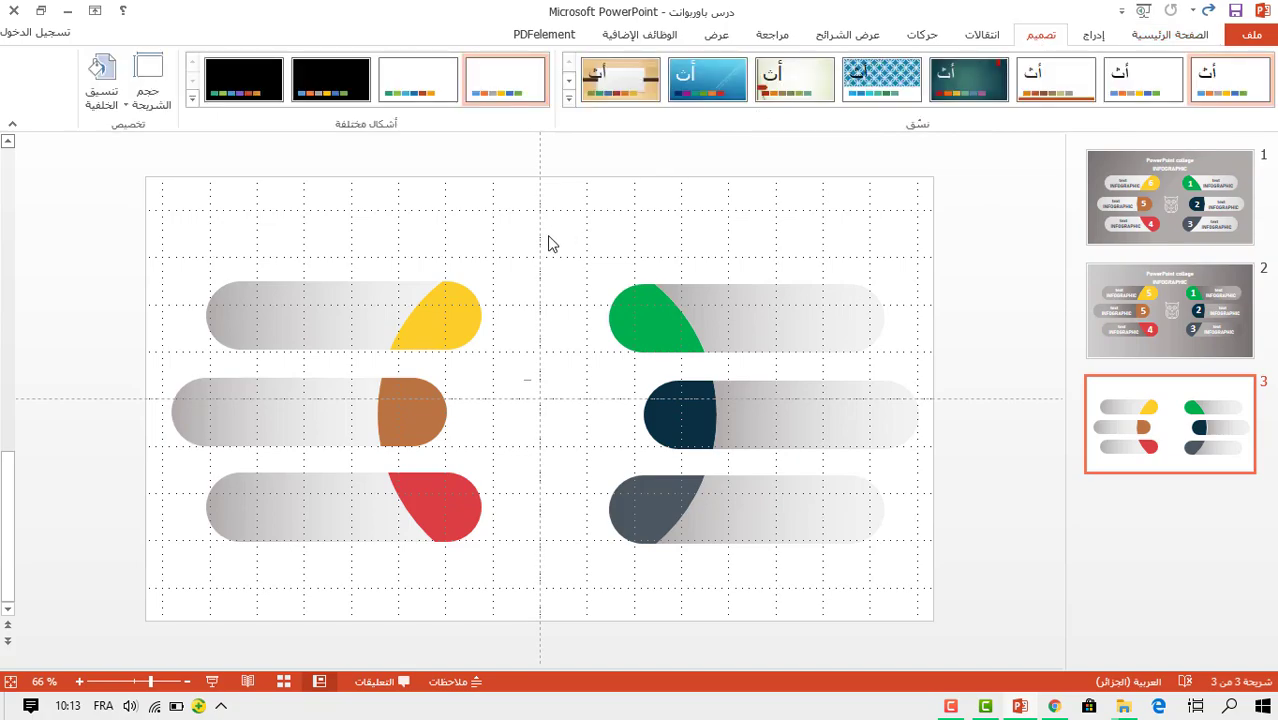
left_click(103, 88)
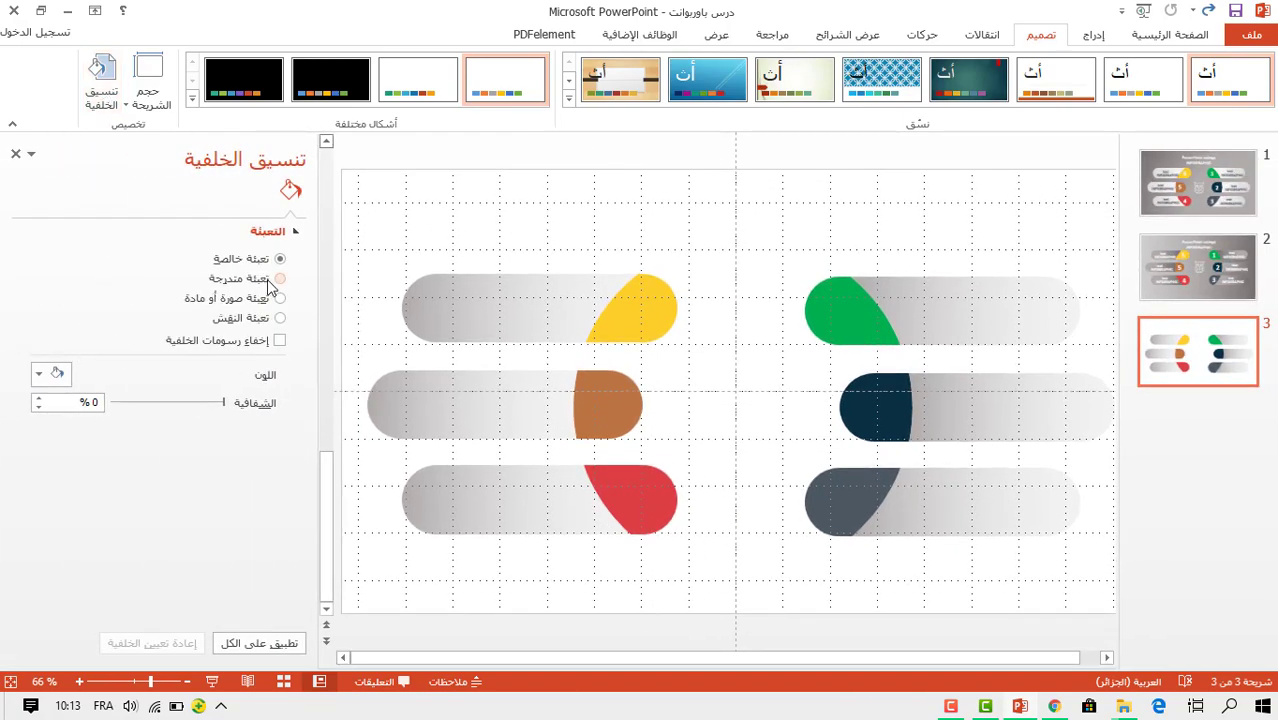
left_click(280, 280)
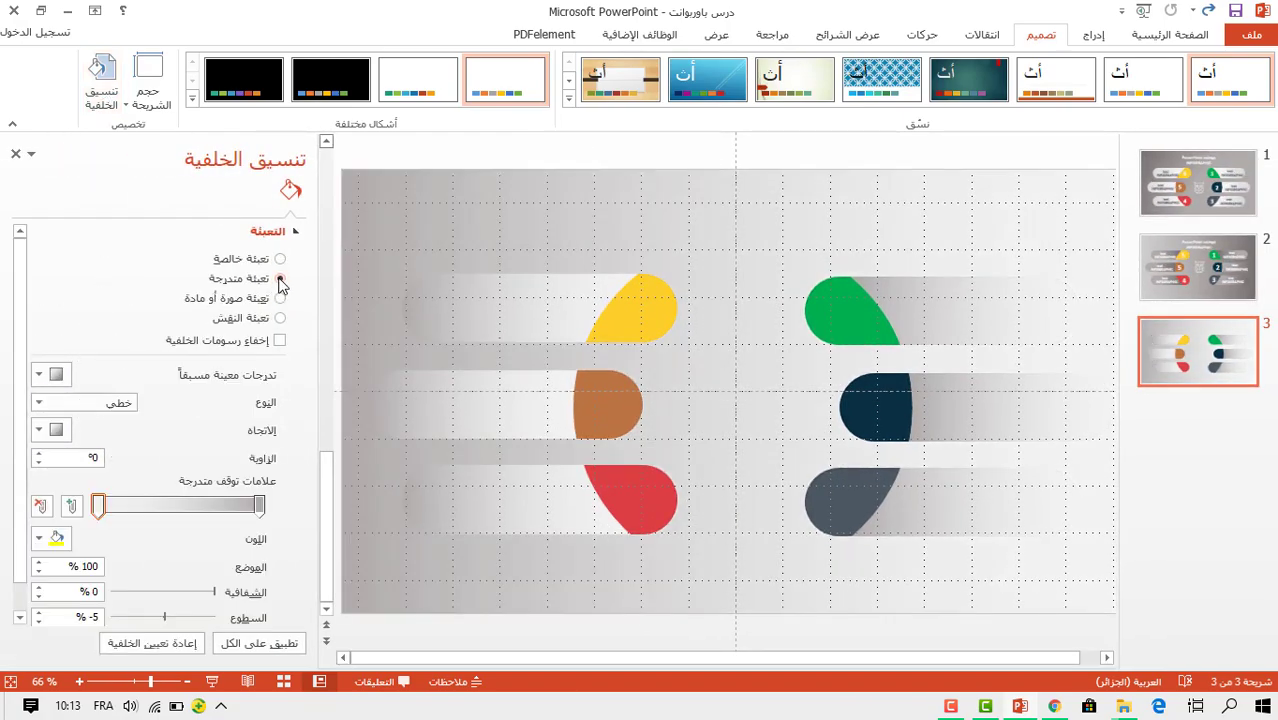
left_click(258, 506)
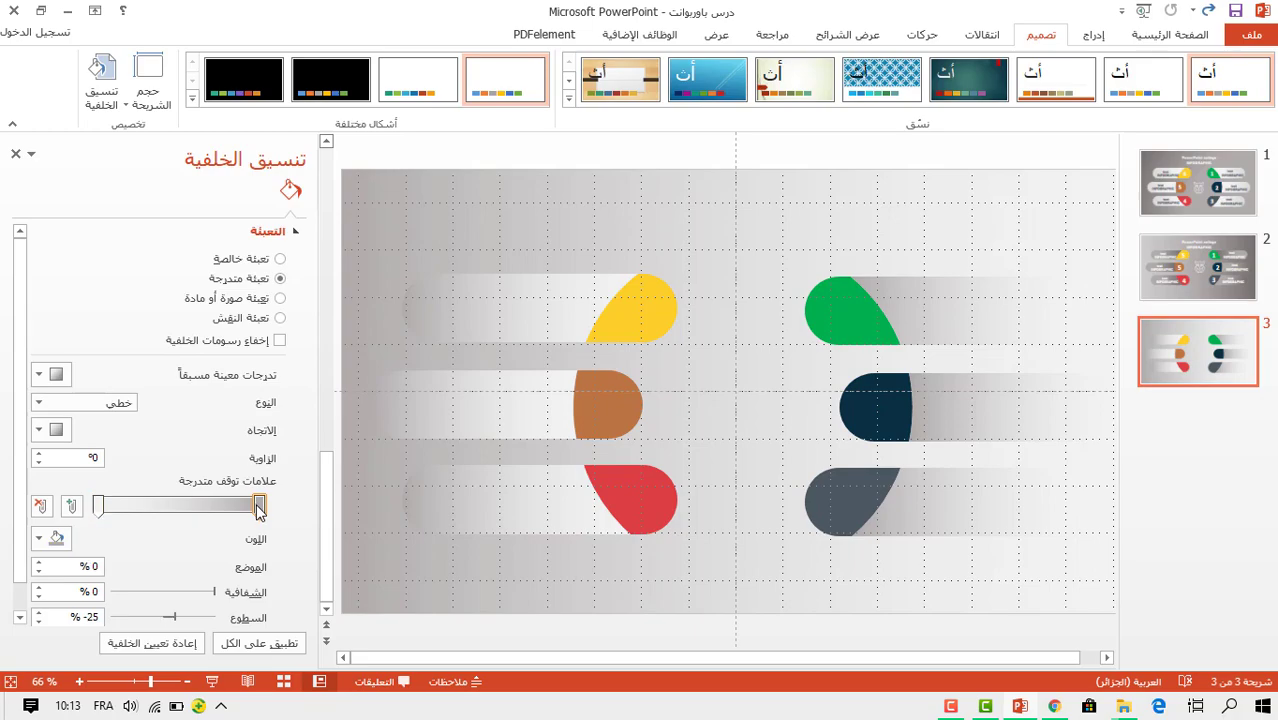
left_click(50, 538)
left_click(119, 390)
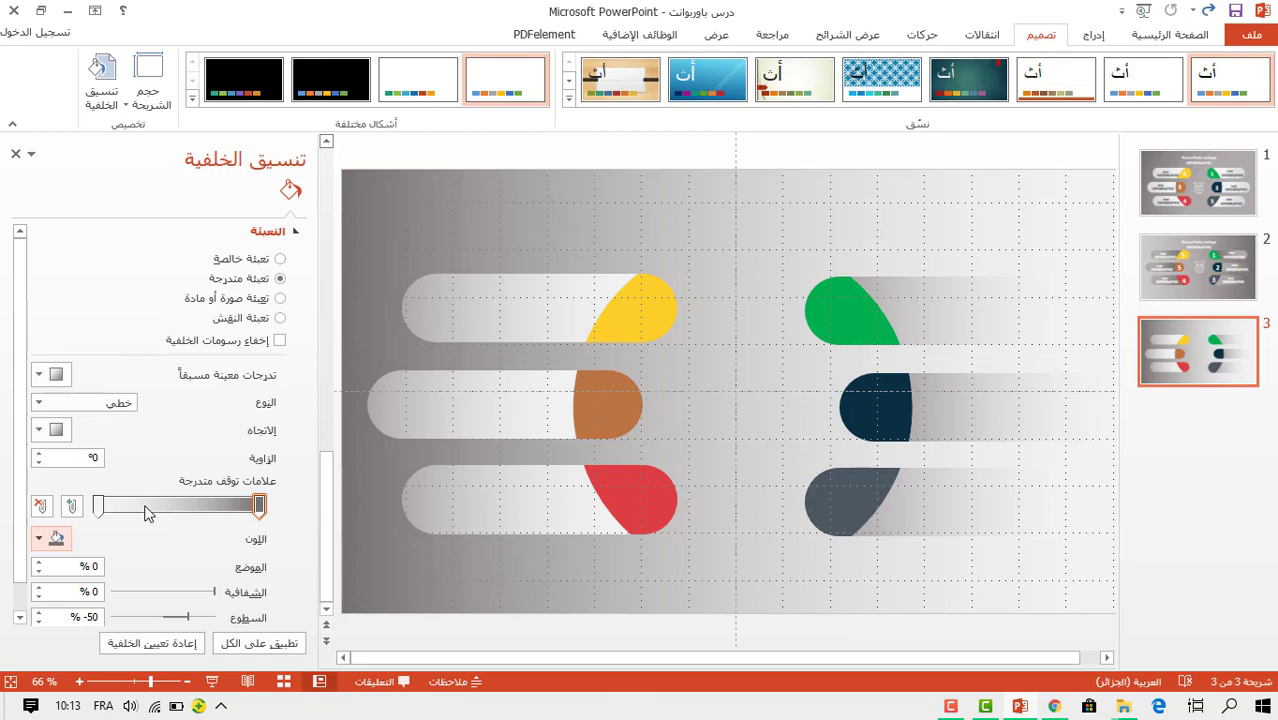
Give the left gradient stop a lighter grey and the right stop a dark grey.
left_click(97, 510)
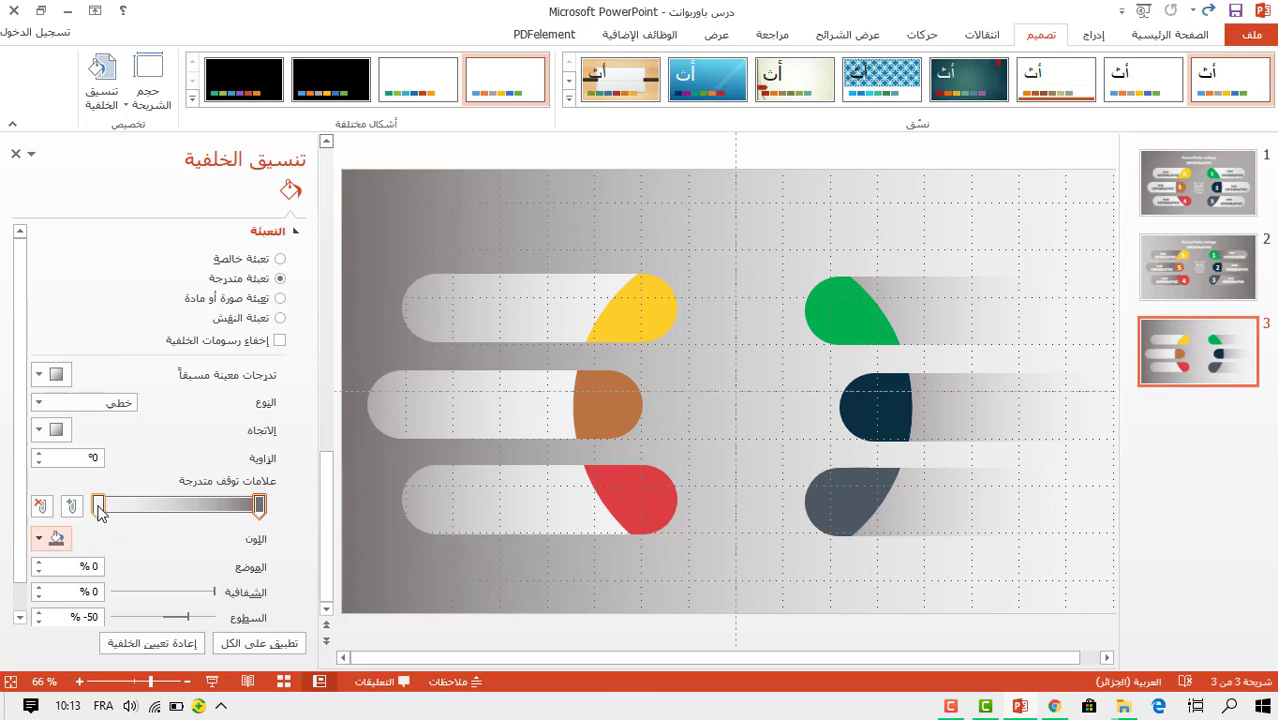
left_click(50, 538)
left_click(120, 372)
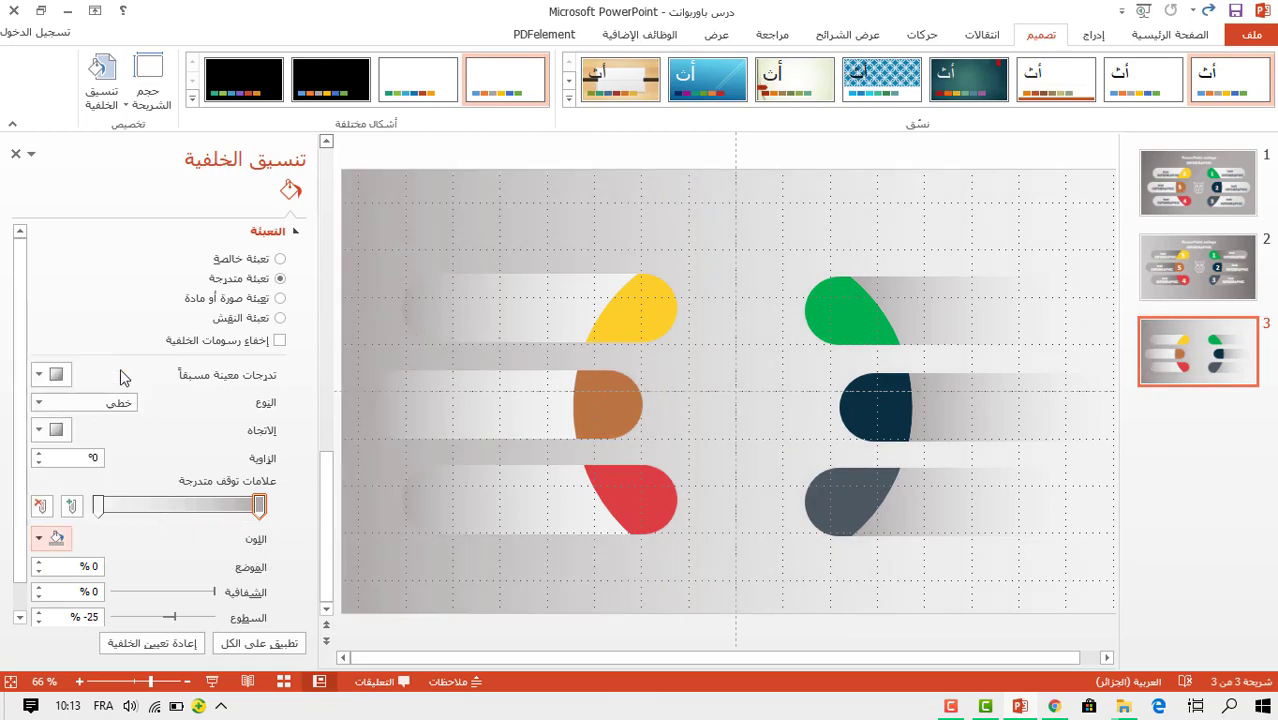
left_click(260, 508)
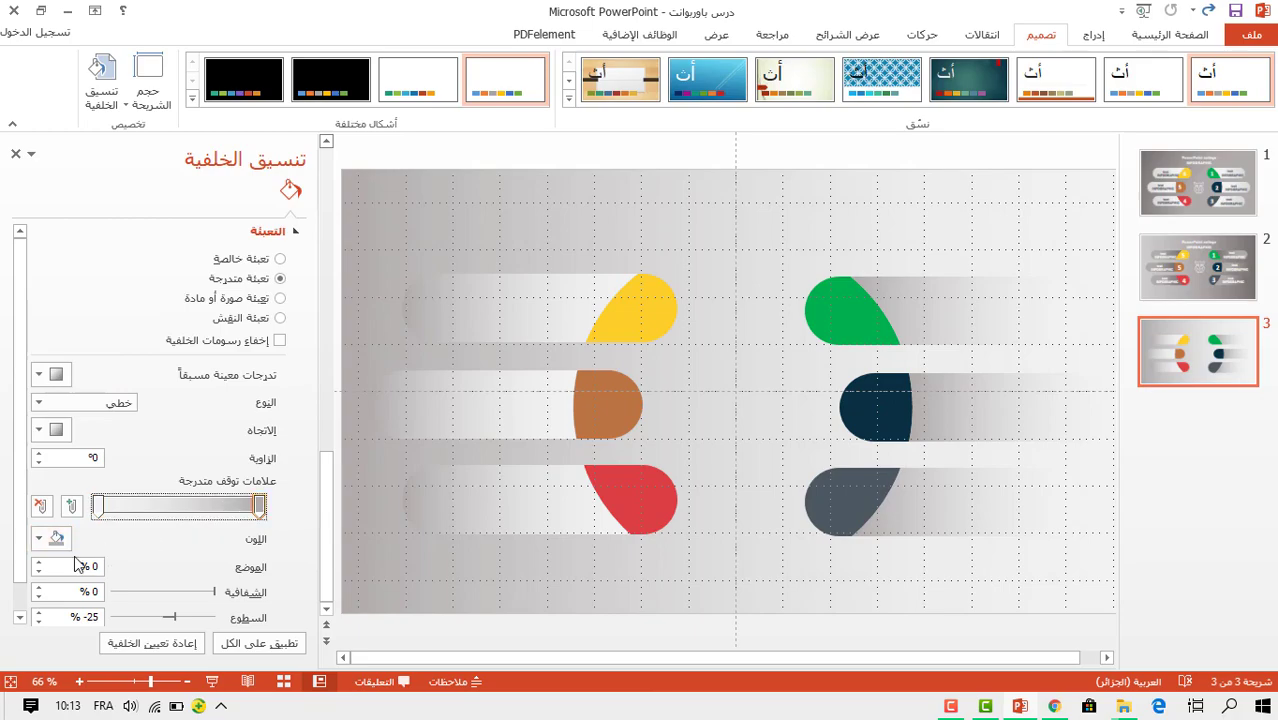
left_click(45, 538)
left_click(120, 400)
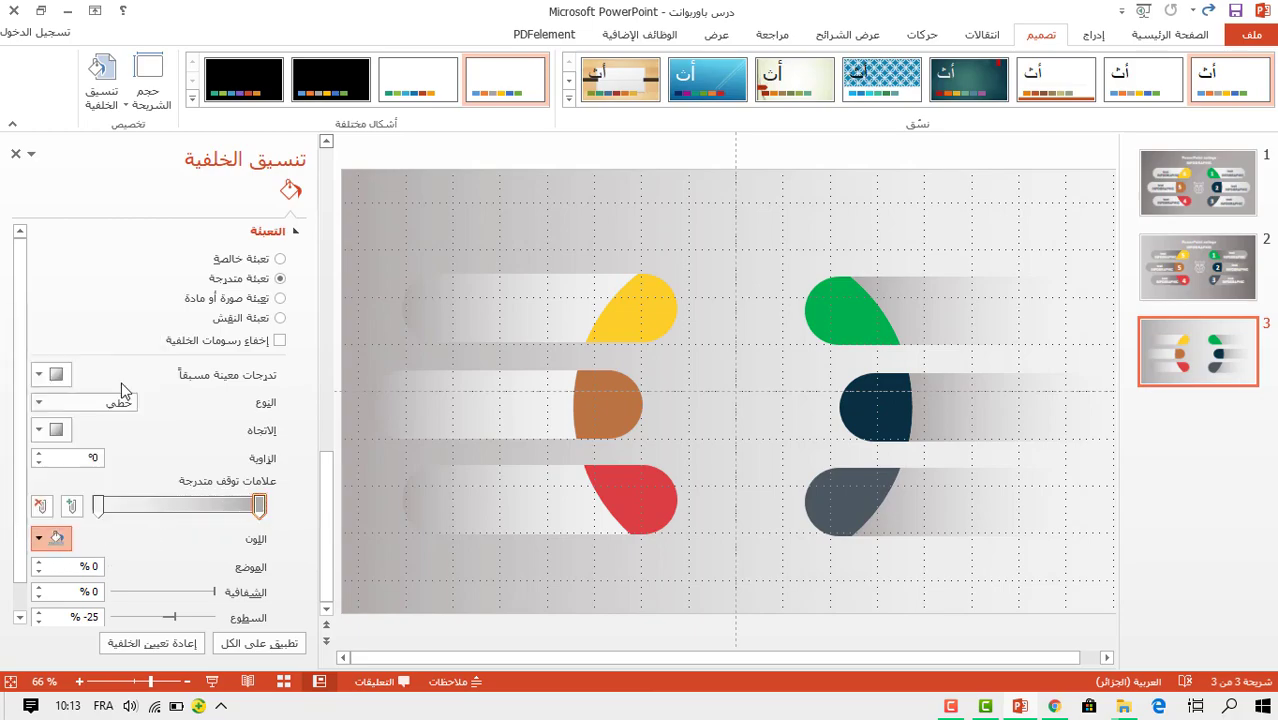
Recolour the left stop to a lighter grey, add a stop near the left, and close the background pane.
left_click(98, 506)
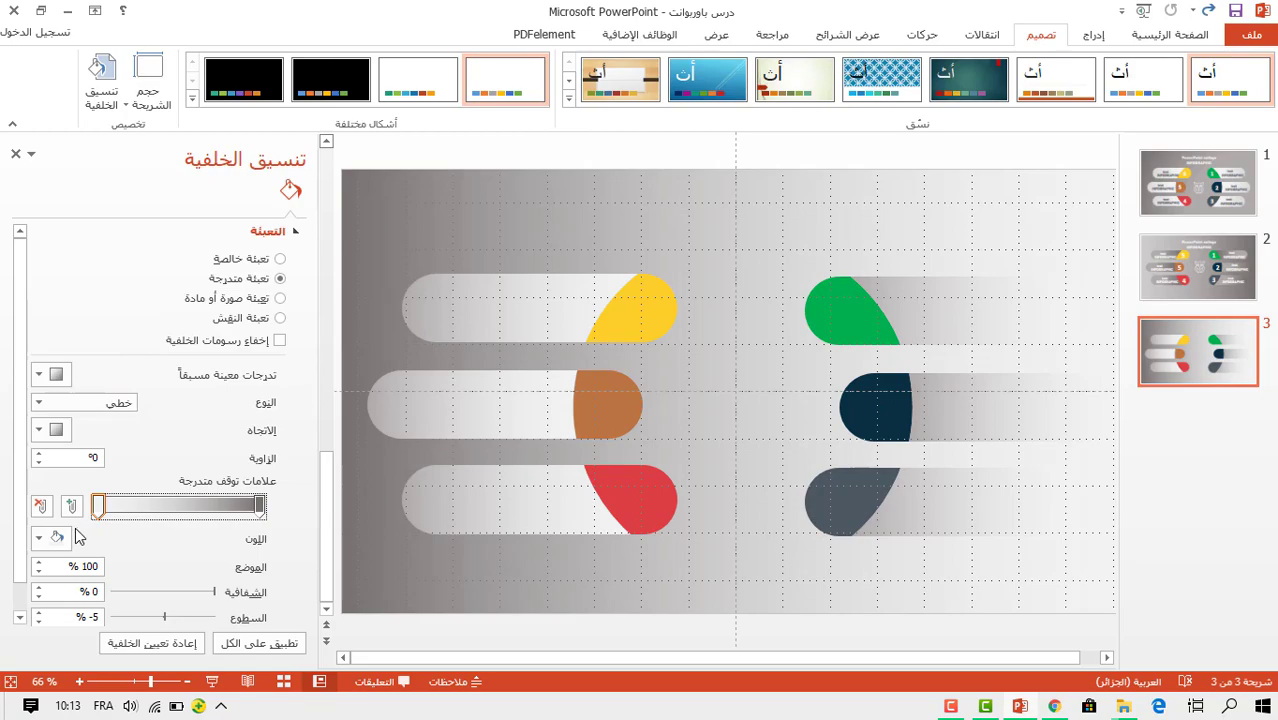
left_click(46, 537)
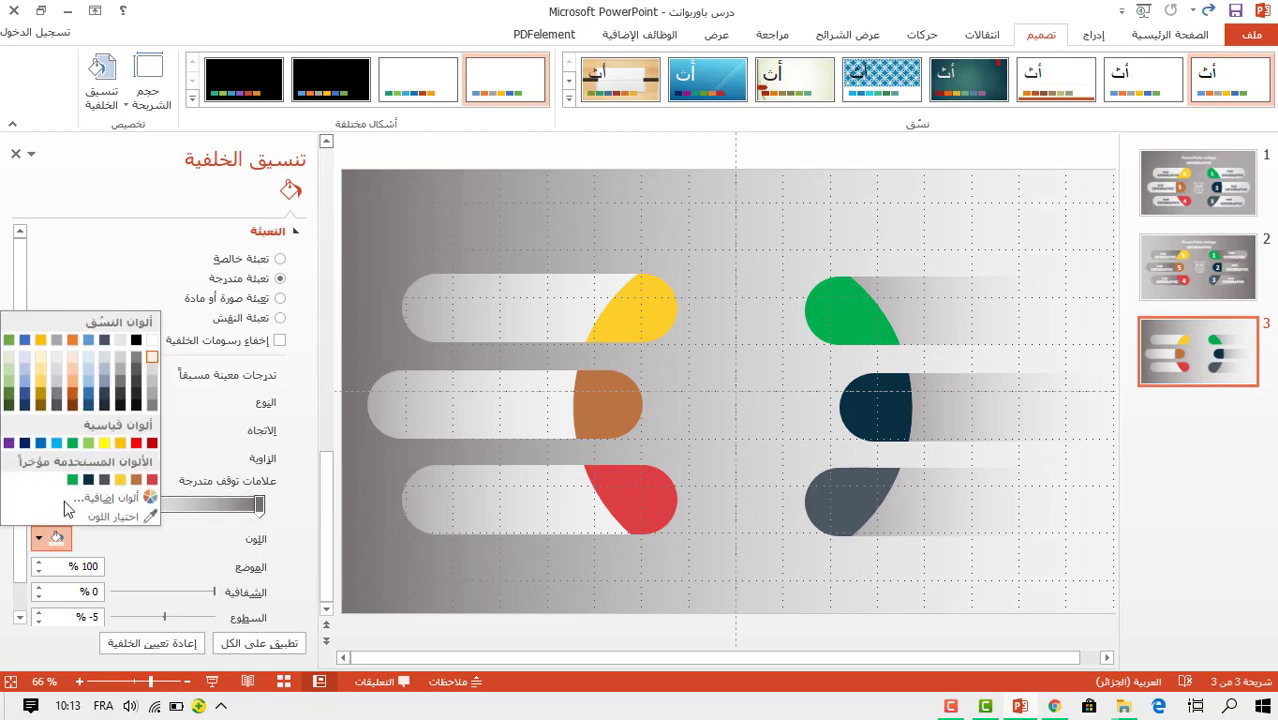
left_click(140, 366)
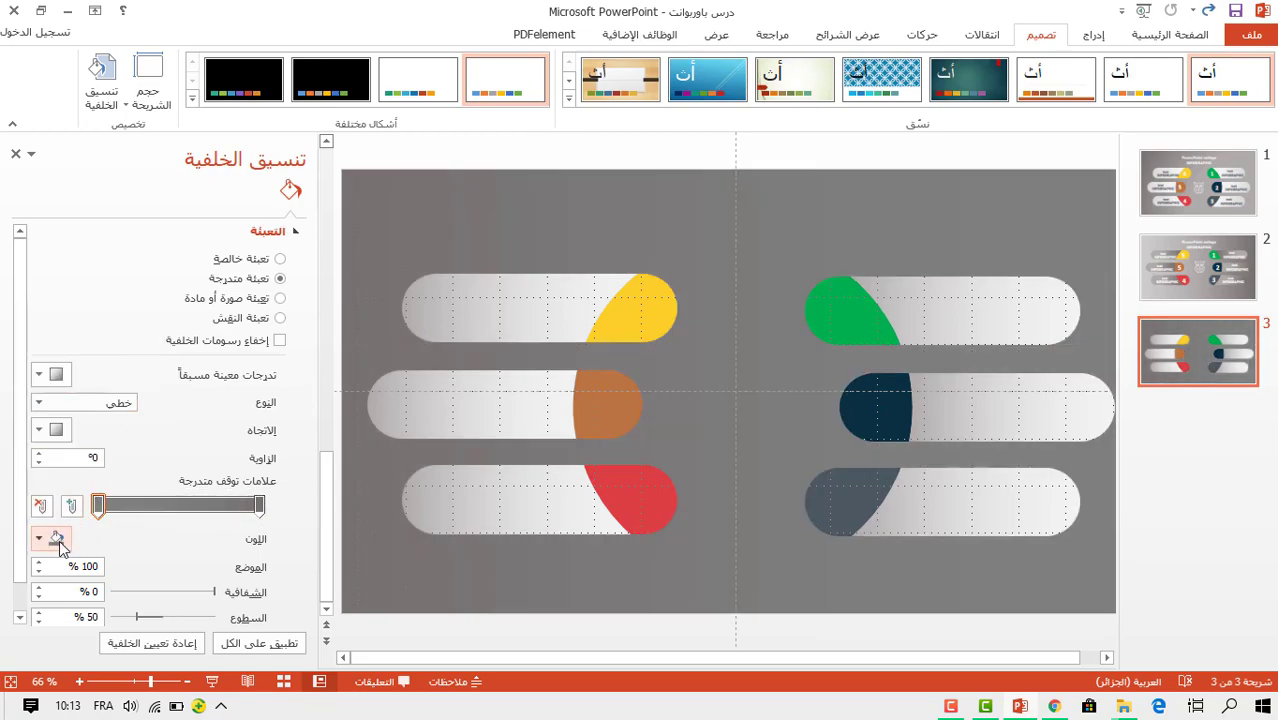
left_click(52, 538)
left_click(122, 364)
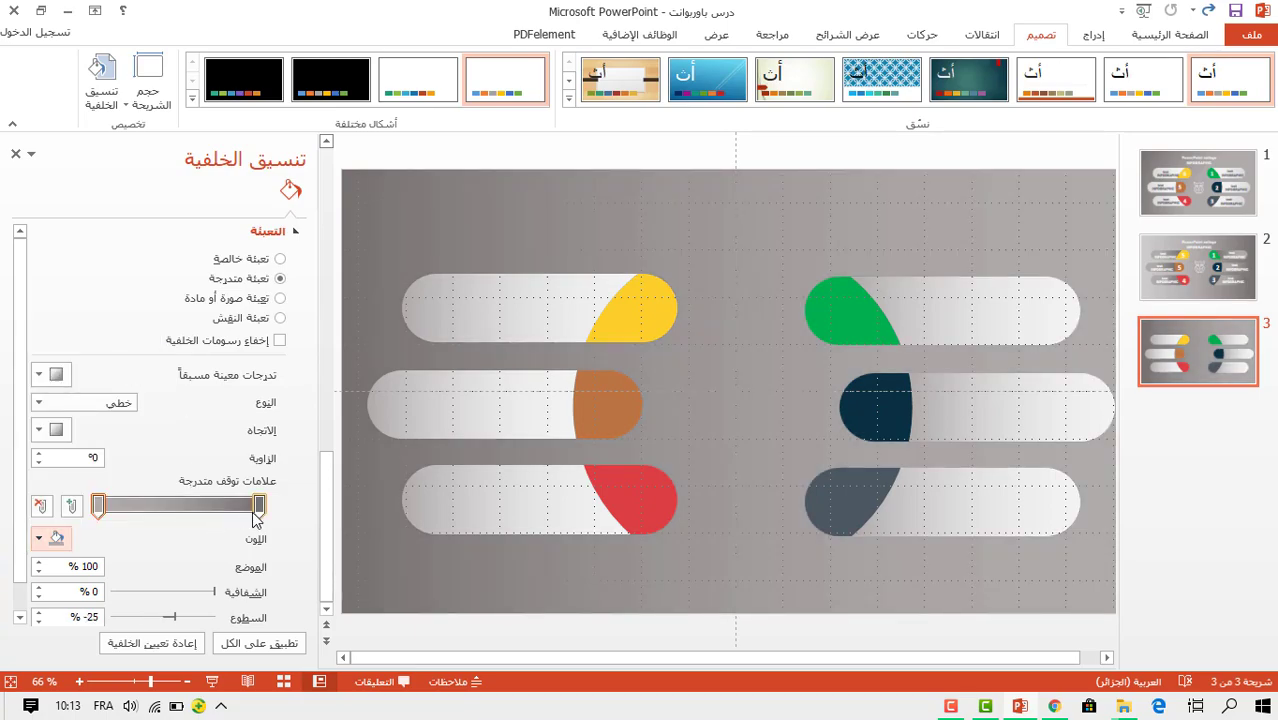
left_click_drag(254, 506, 229, 512)
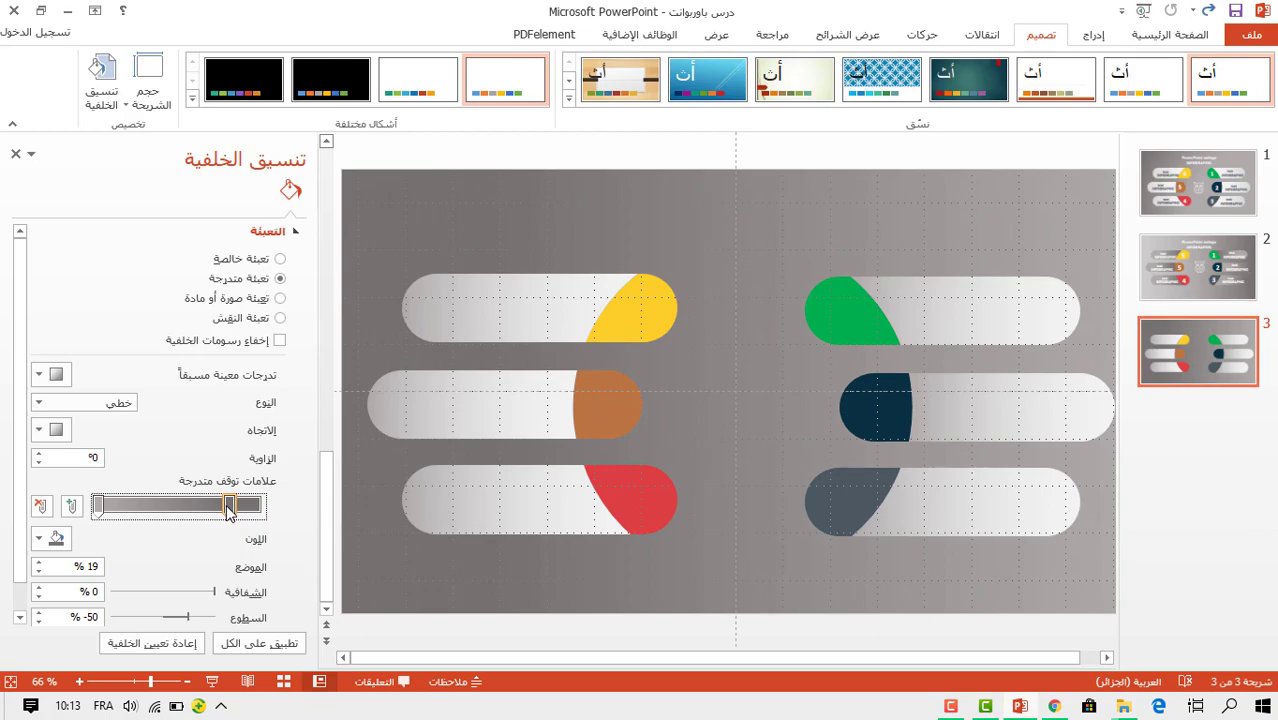
left_click(16, 157)
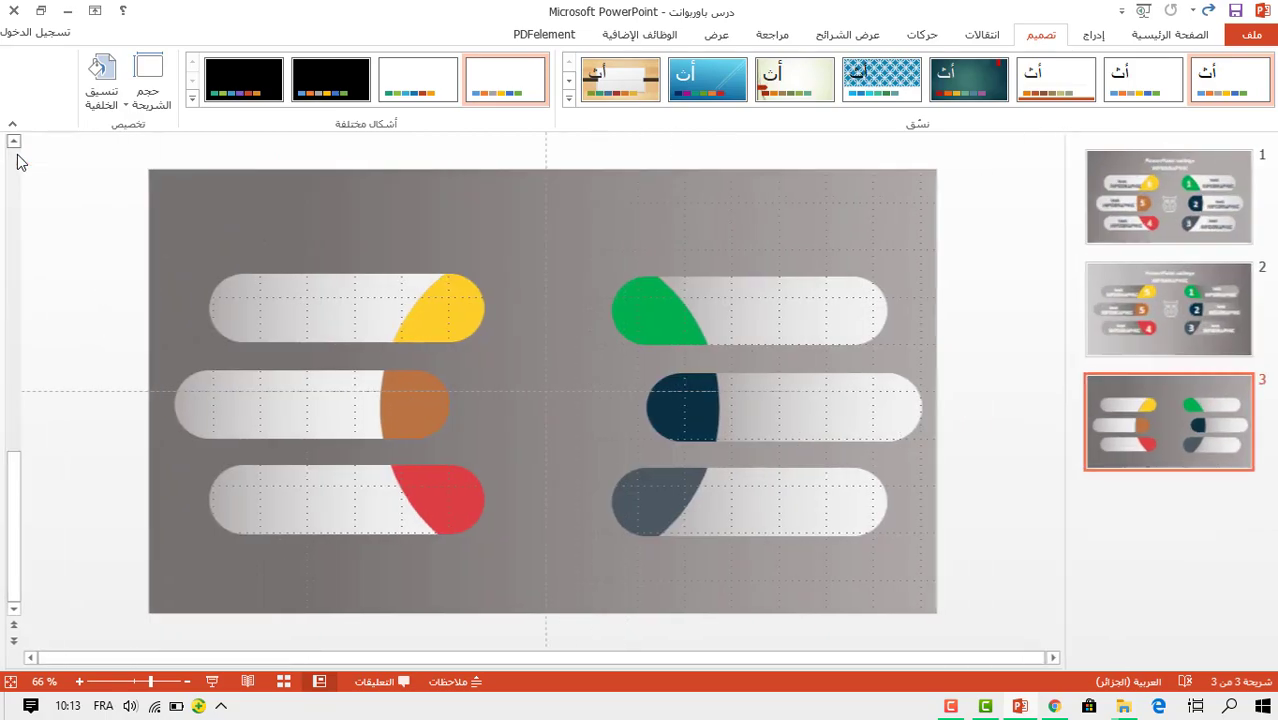
Apply an outer drop shadow preset to all six pills, then play slide 3 as a slide show.
left_click(758, 339)
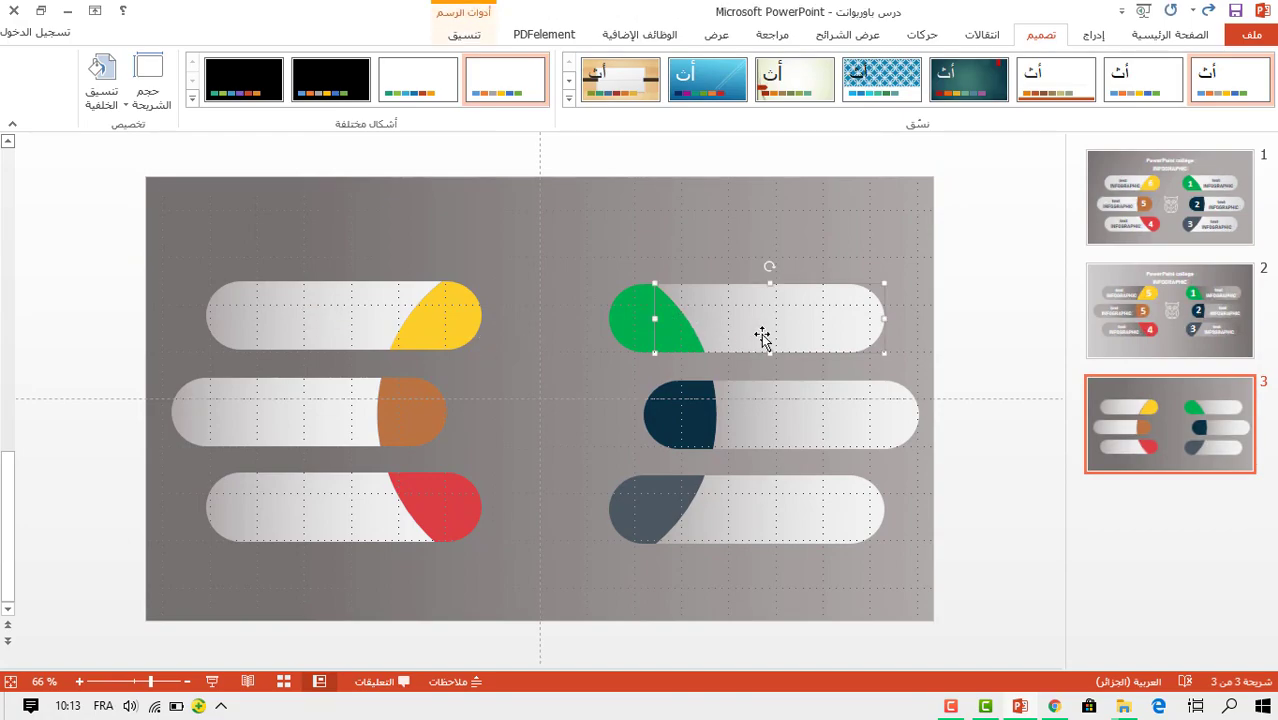
left_click(805, 437, "shift")
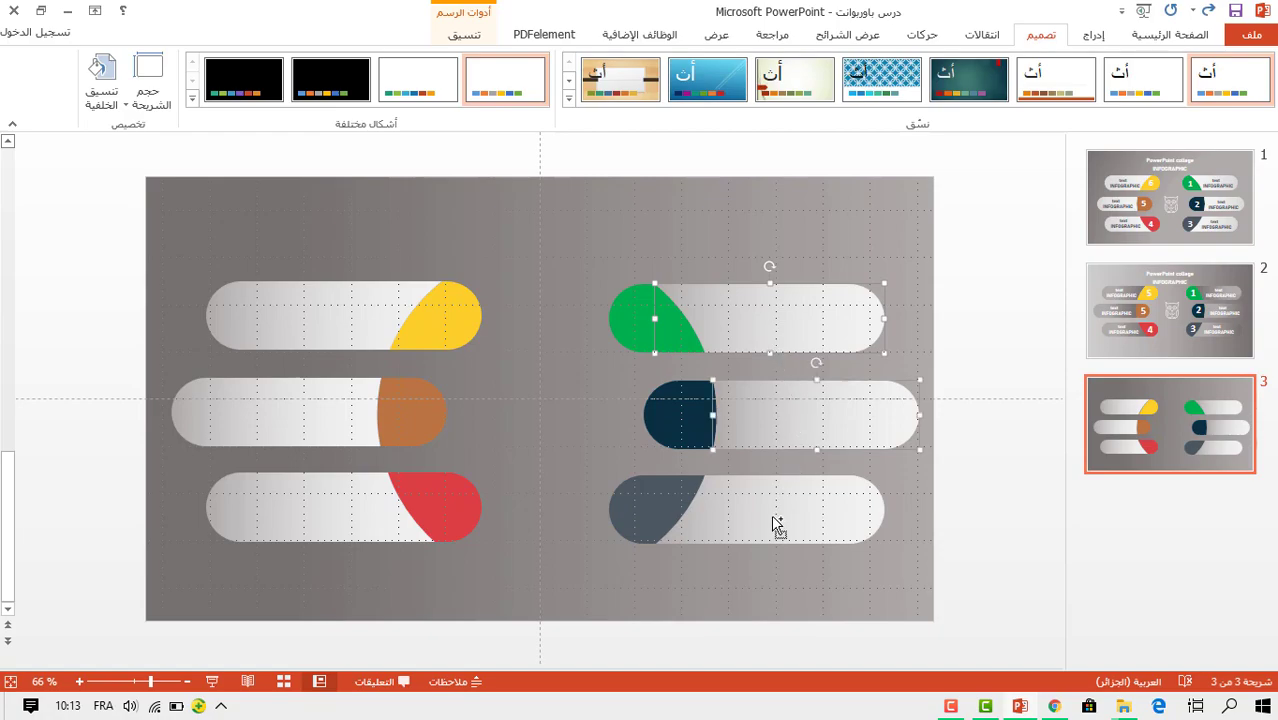
left_click(765, 528, "shift")
left_click(345, 515, "shift")
left_click(328, 428, "shift")
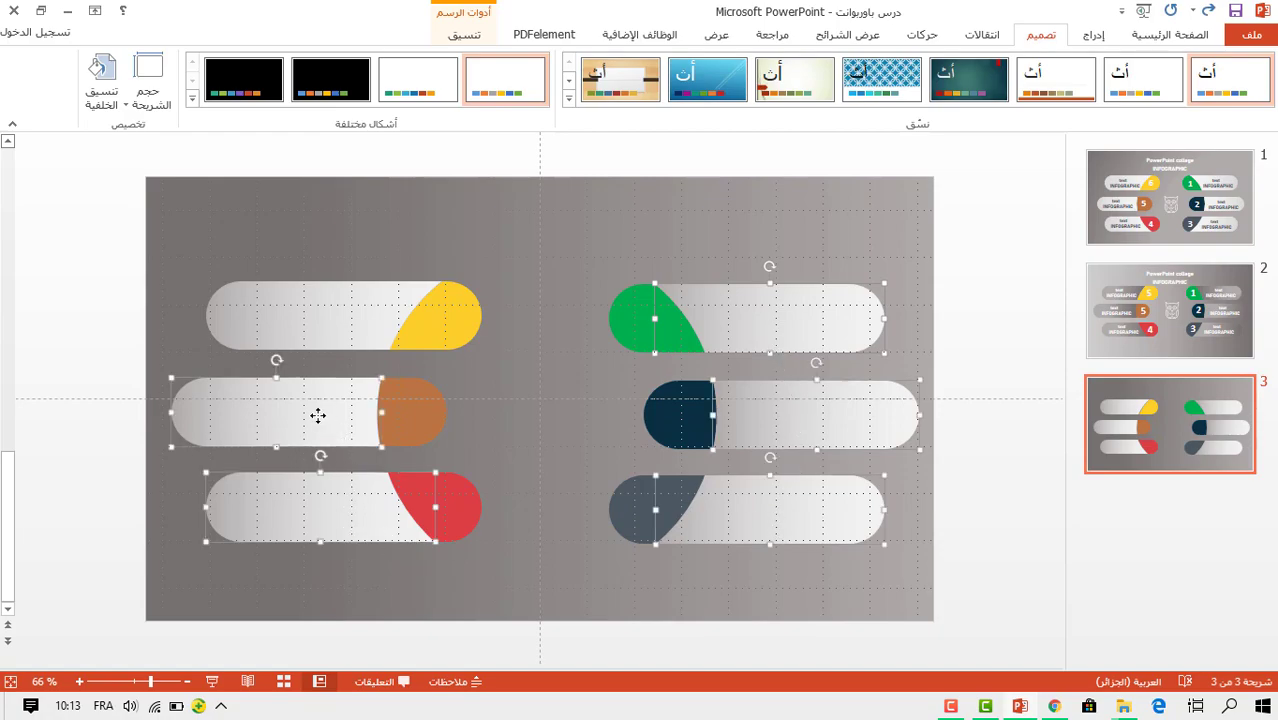
left_click(322, 320, "shift")
left_click(465, 34)
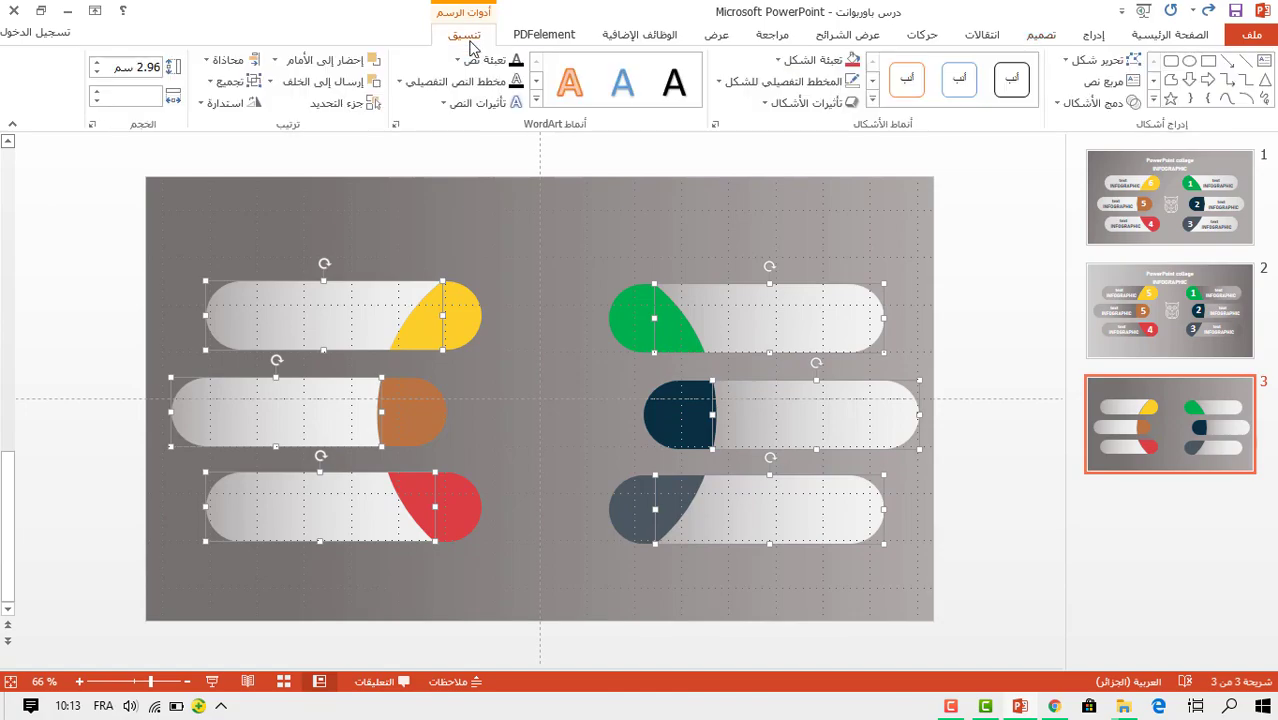
left_click(805, 103)
mouse_move(800, 179)
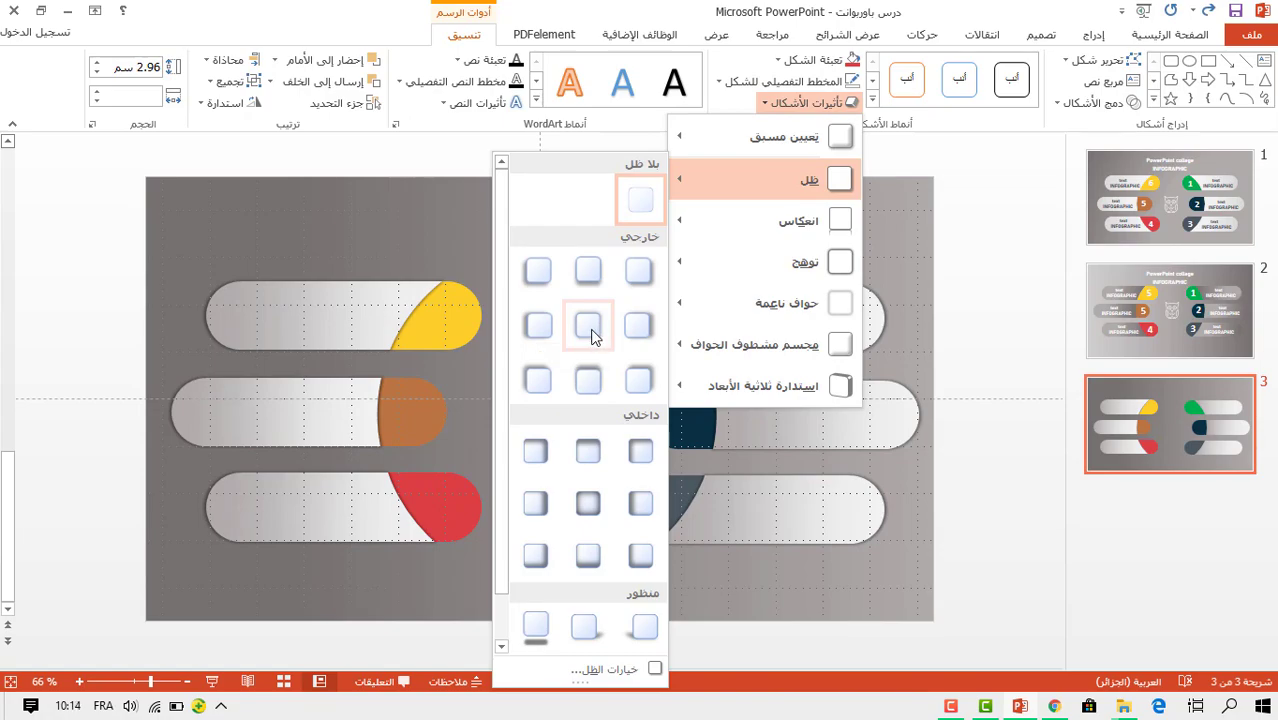
left_click(591, 337)
left_click(560, 290)
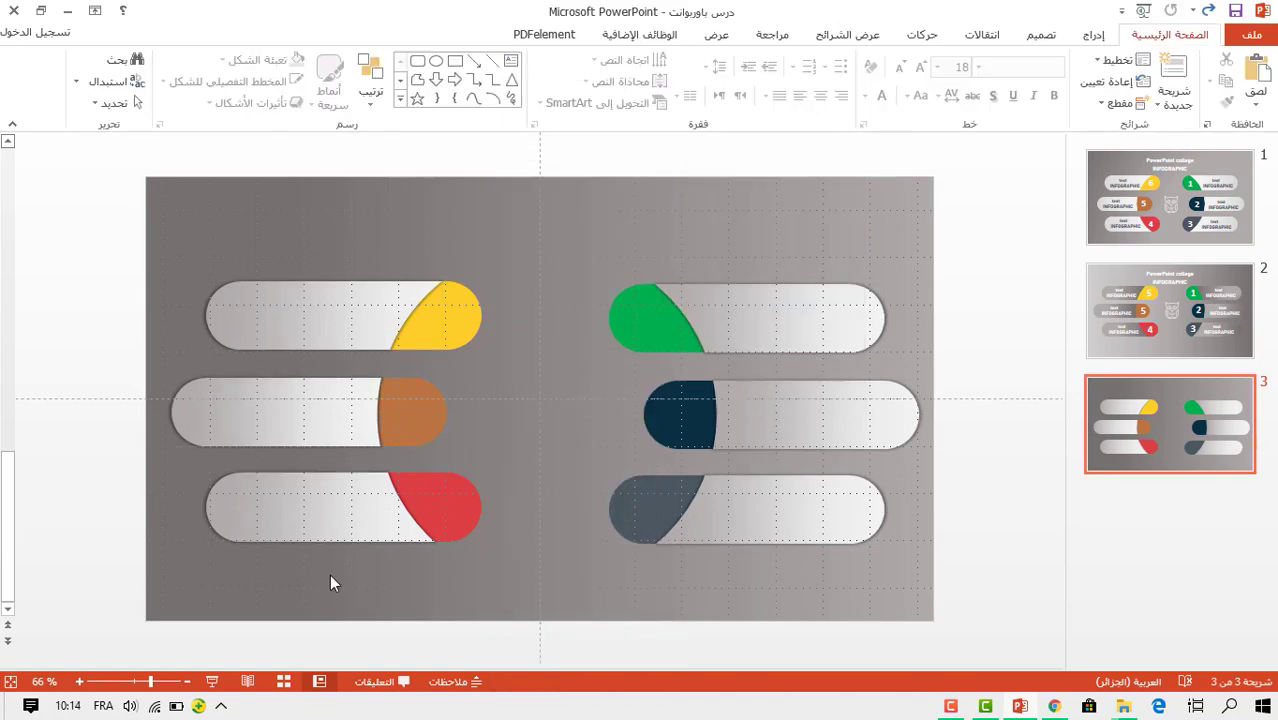
left_click(213, 681)
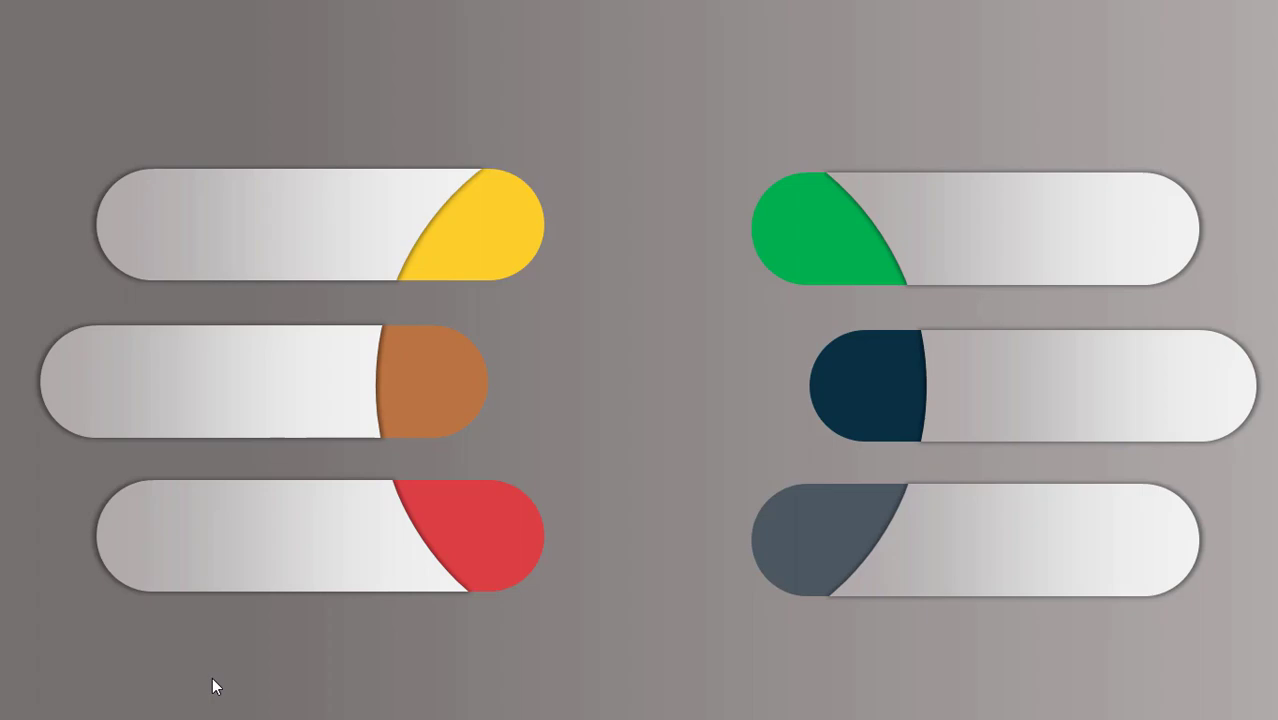
Exit the slide show, glance at slide 1, then return to slide 3.
key("Escape")
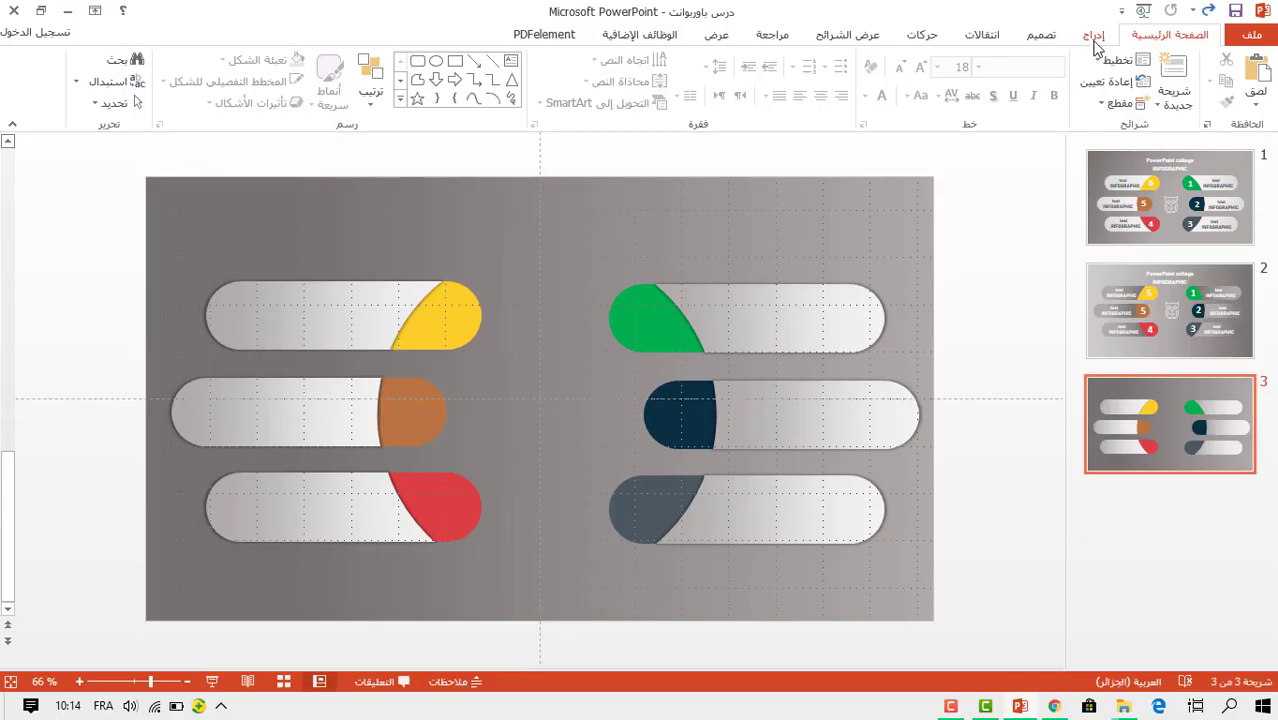
left_click(1168, 222)
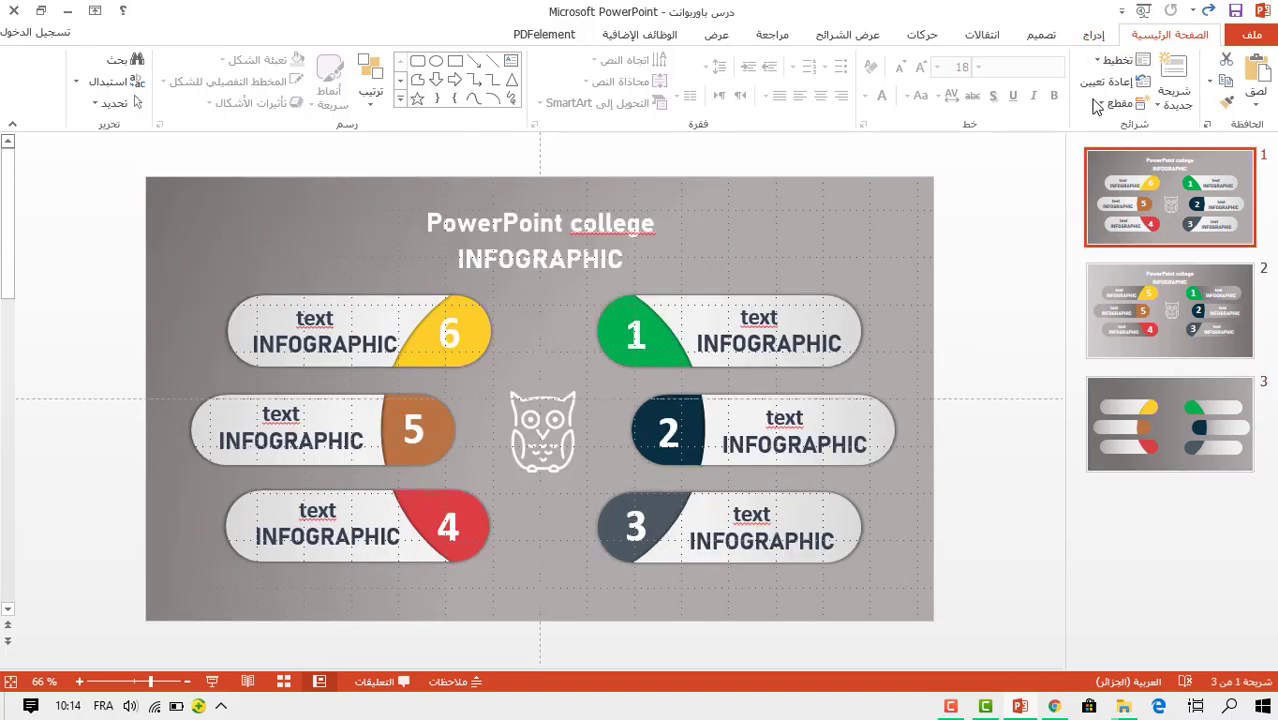
left_click(1205, 455)
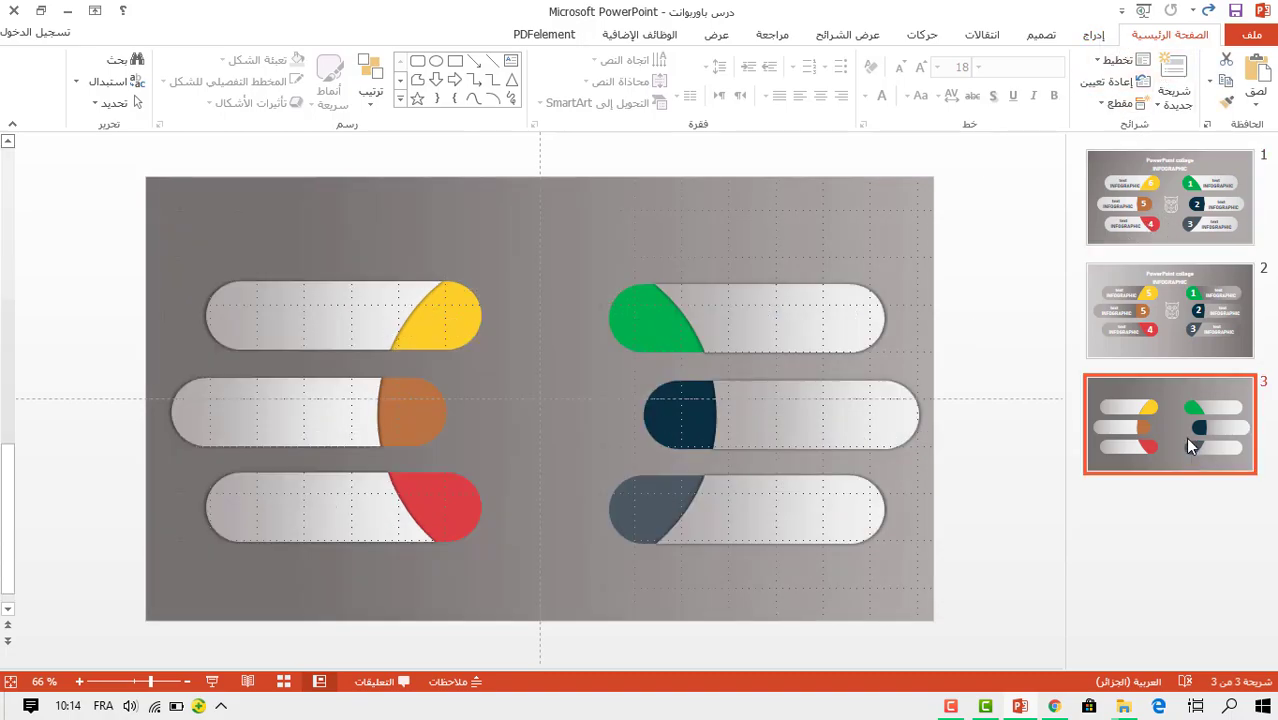
Draw a text box over the top-right pill's green end containing a centred 1.
left_click(1093, 37)
left_click(964, 95)
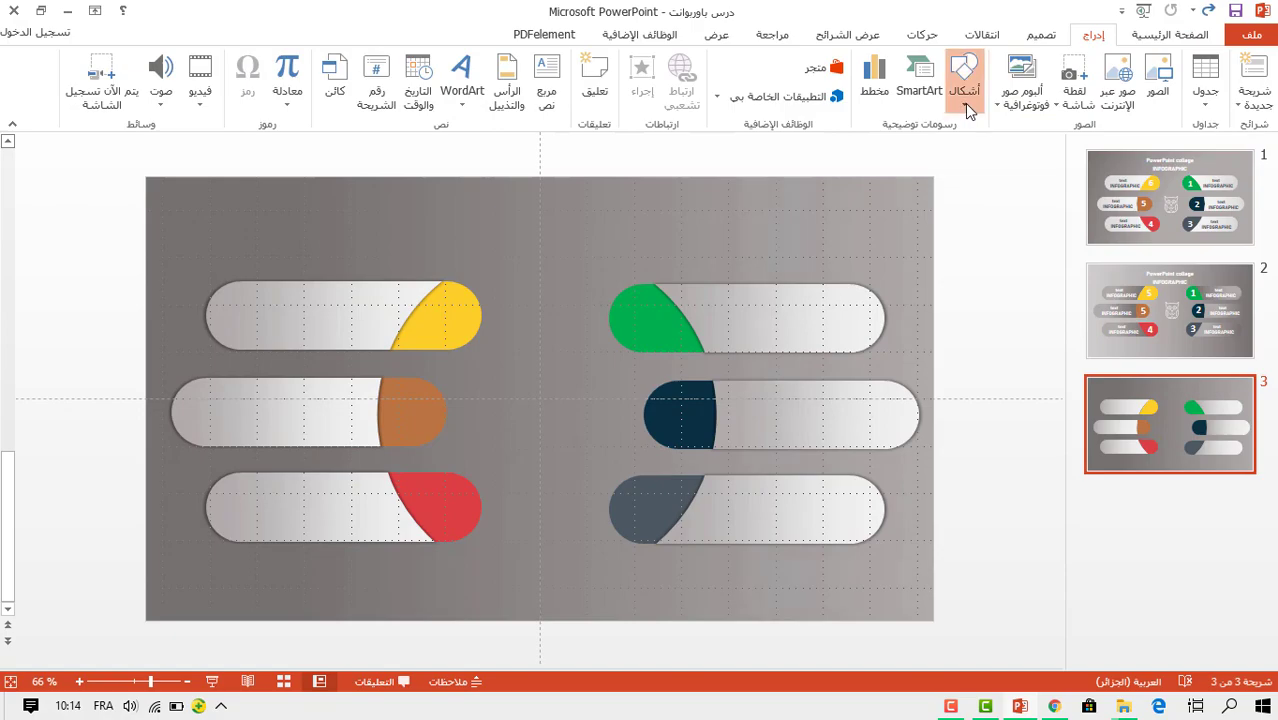
left_click(972, 147)
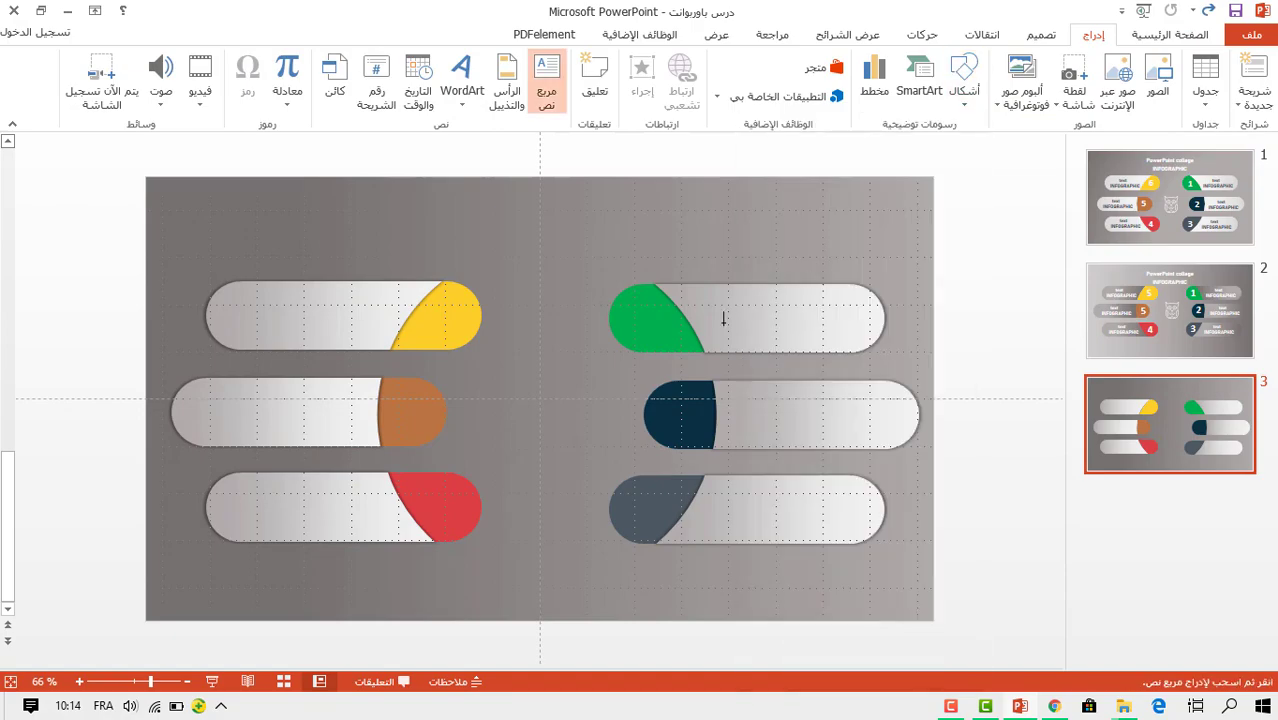
left_click_drag(686, 304, 621, 347)
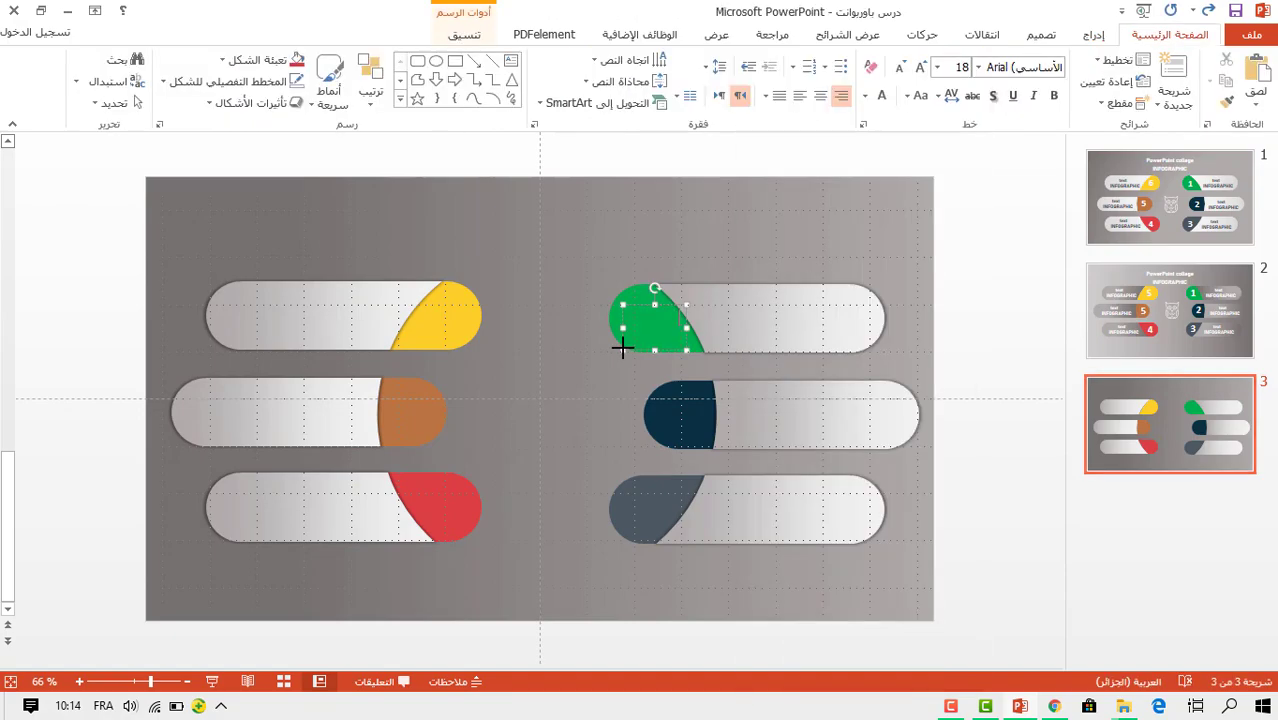
type("1")
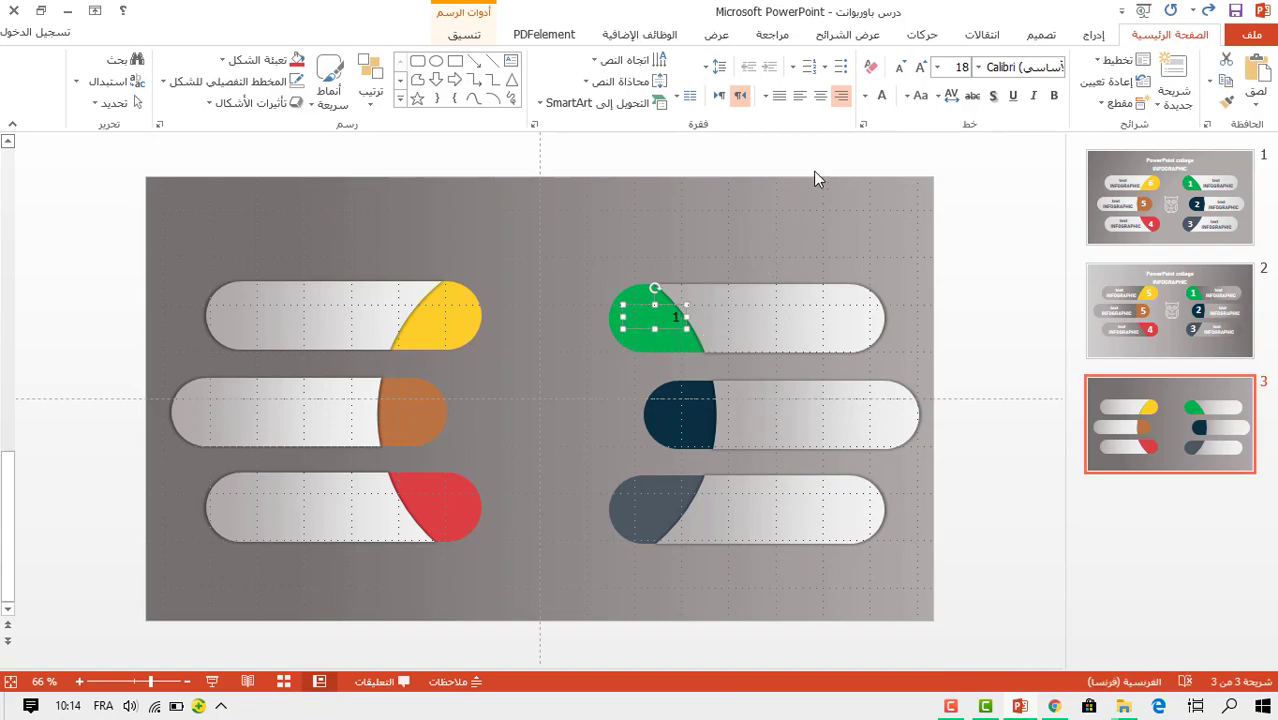
left_click(820, 96)
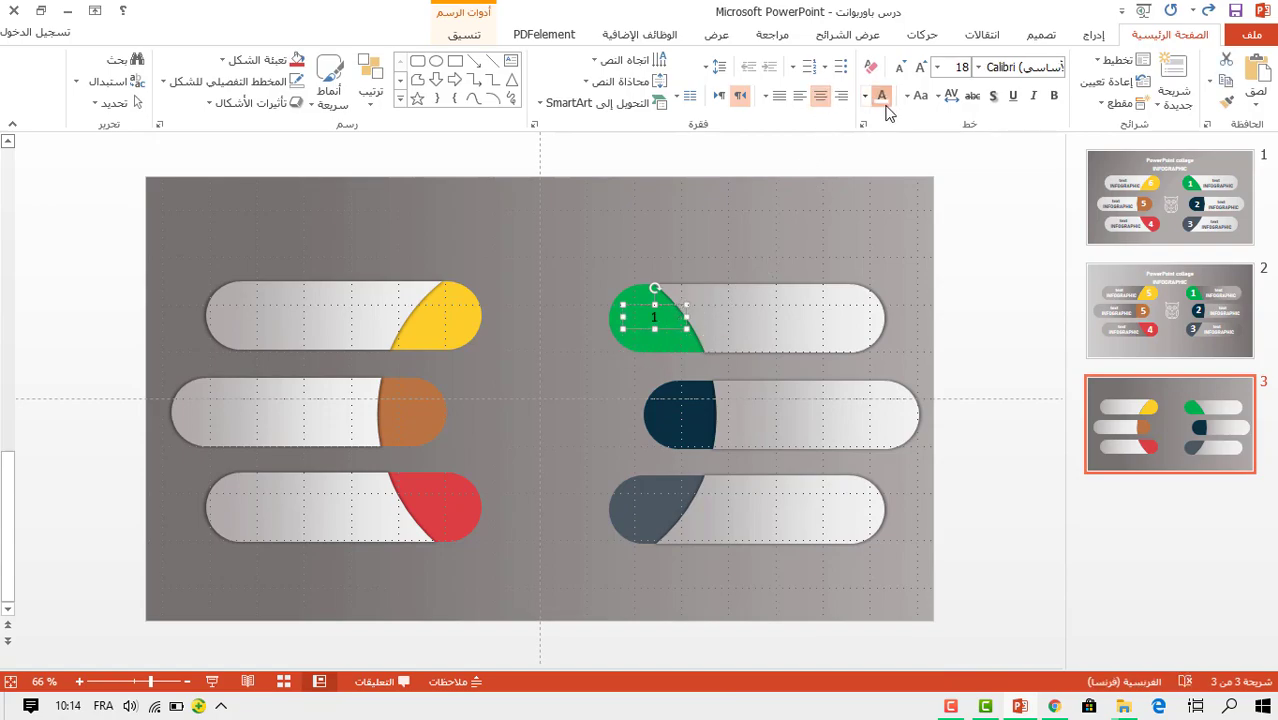
Enlarge the number 1 to 60 pt and make it bold.
left_click(920, 67)
left_click(920, 67)
left_click(920, 67)
left_click(920, 67)
left_click(920, 67)
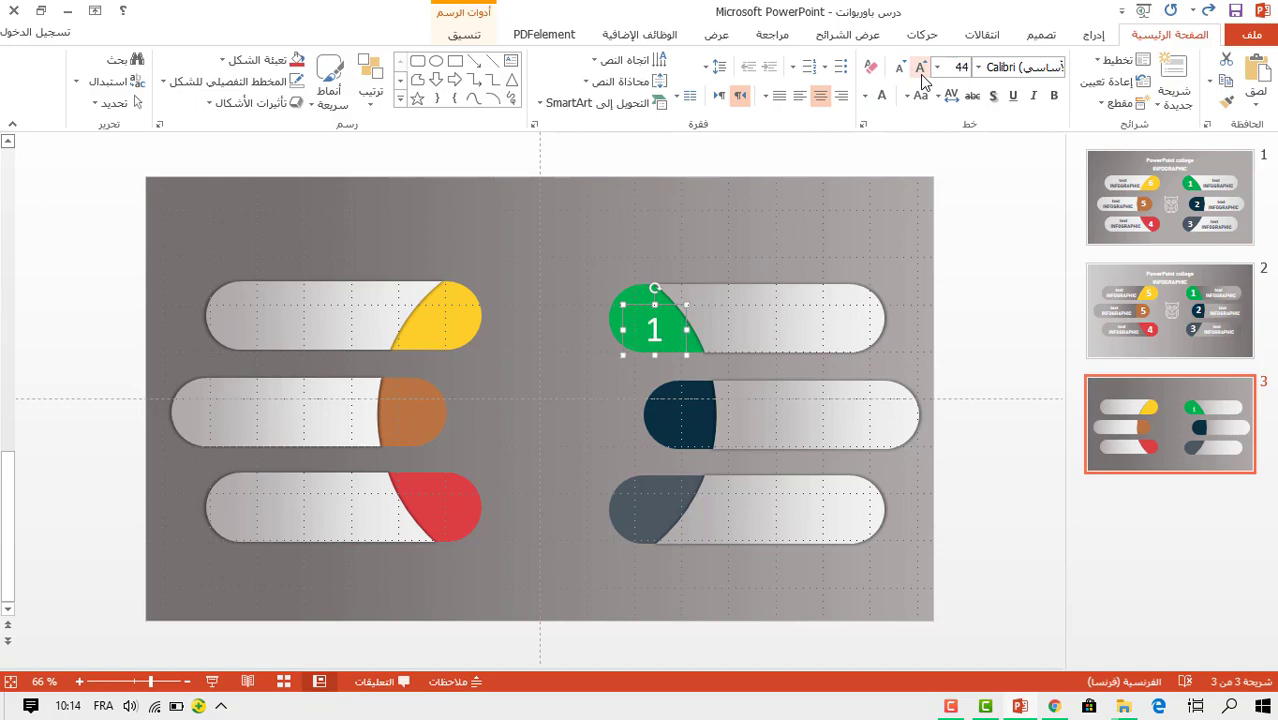
left_click(920, 67)
left_click(1053, 96)
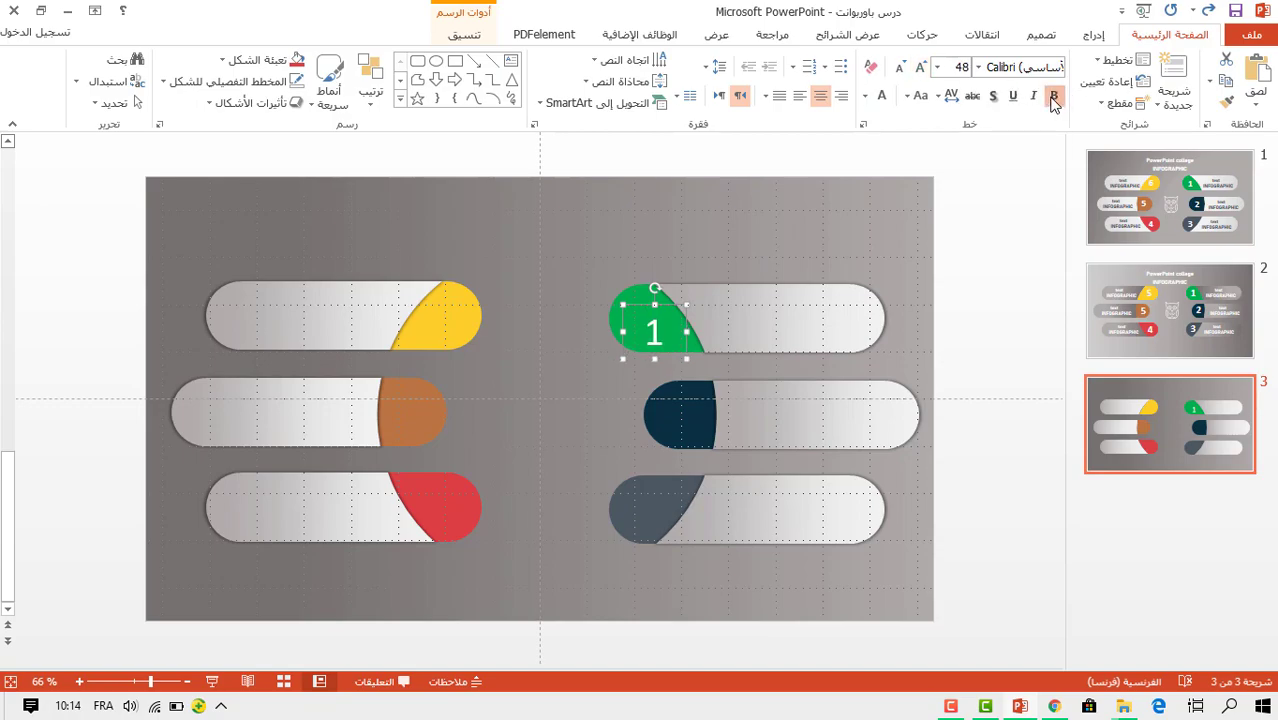
left_click(920, 67)
left_click(920, 67)
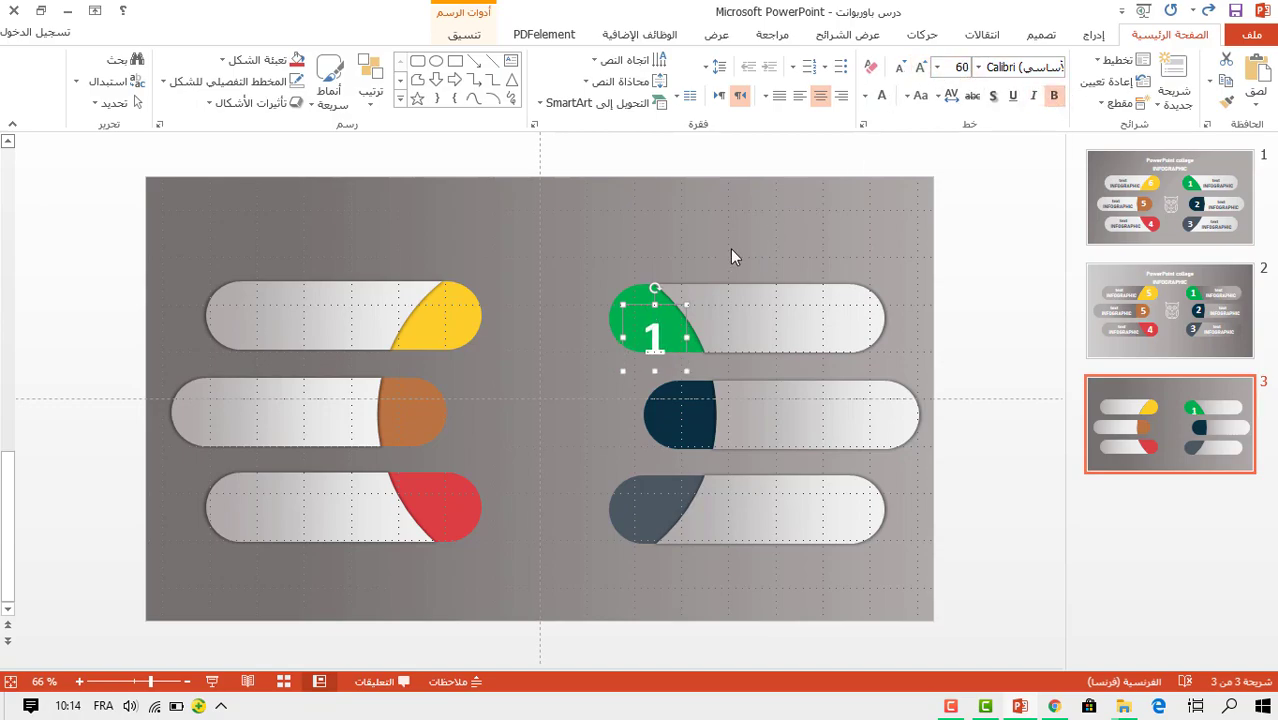
Copy the number onto the other coloured ends, renumbering the navy end 2 and slate end 3.
mouse_move(667, 305)
left_mouse_down()
mouse_move(665, 288)
mouse_move(705, 393)
mouse_move(666, 487)
left_mouse_up()
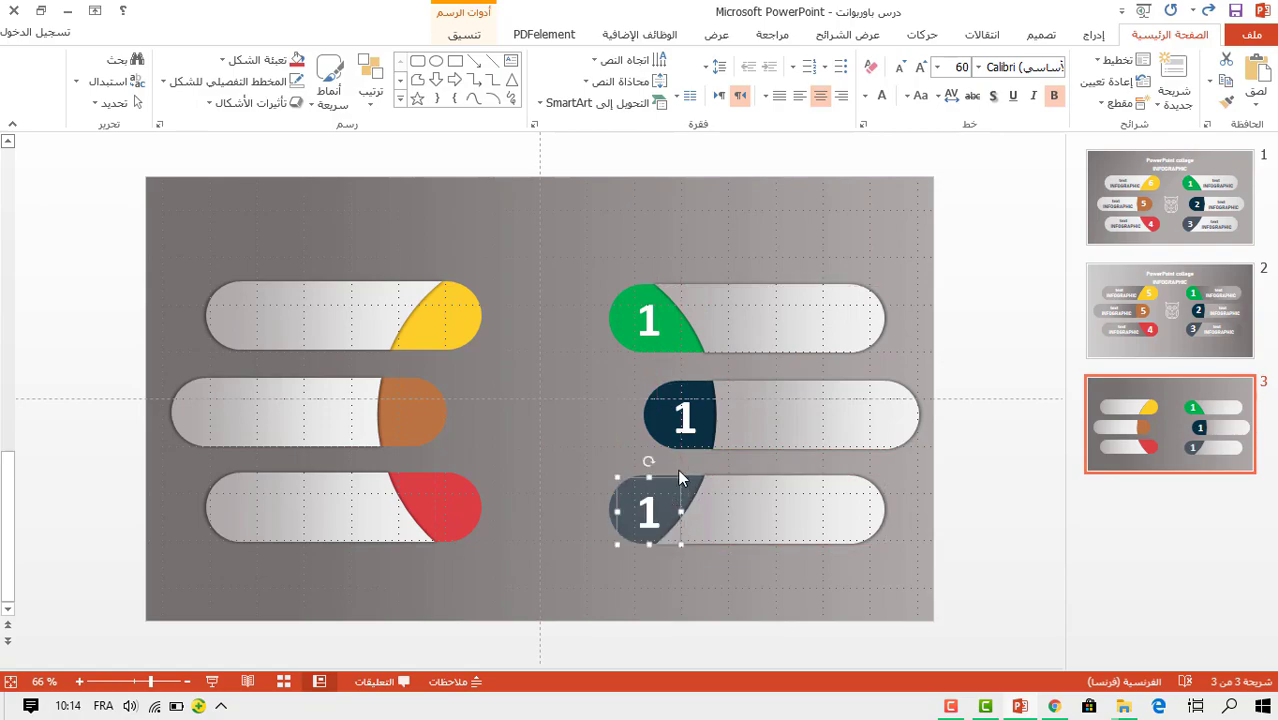
mouse_move(665, 487)
left_mouse_down()
mouse_move(455, 480)
mouse_move(427, 390)
mouse_move(460, 292)
left_mouse_up()
double_click(683, 414)
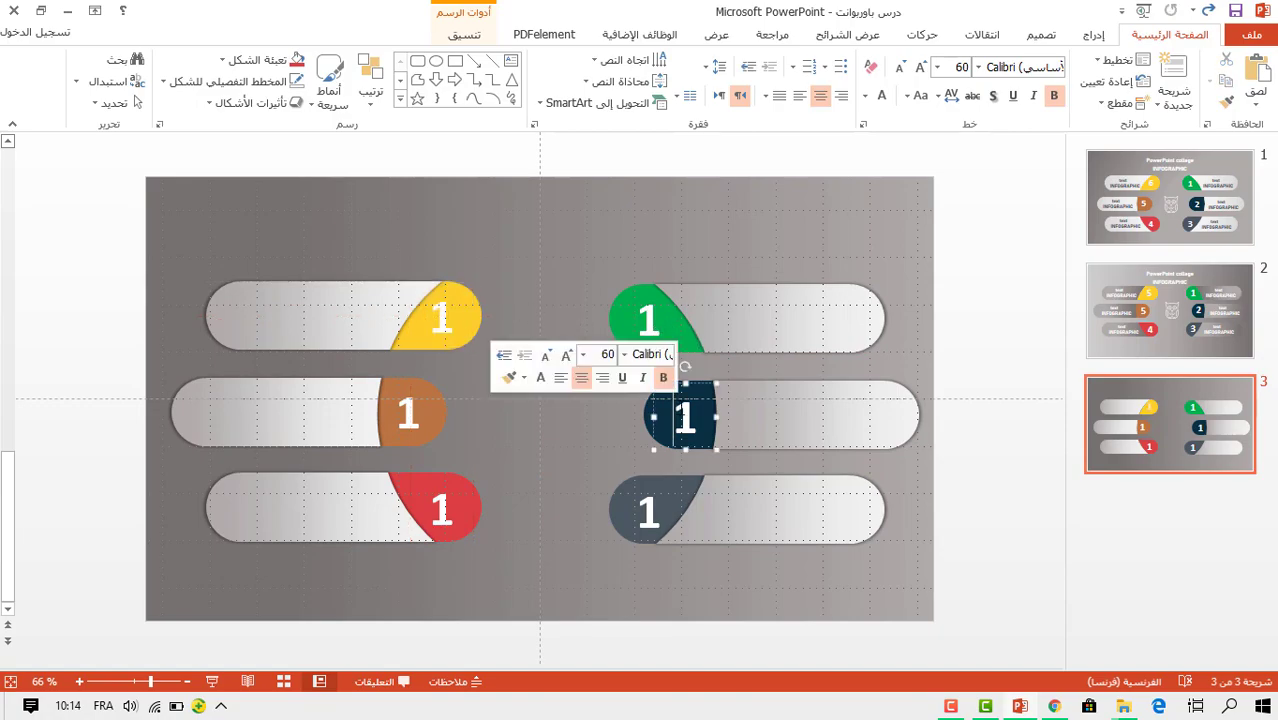
type("2")
double_click(648, 512)
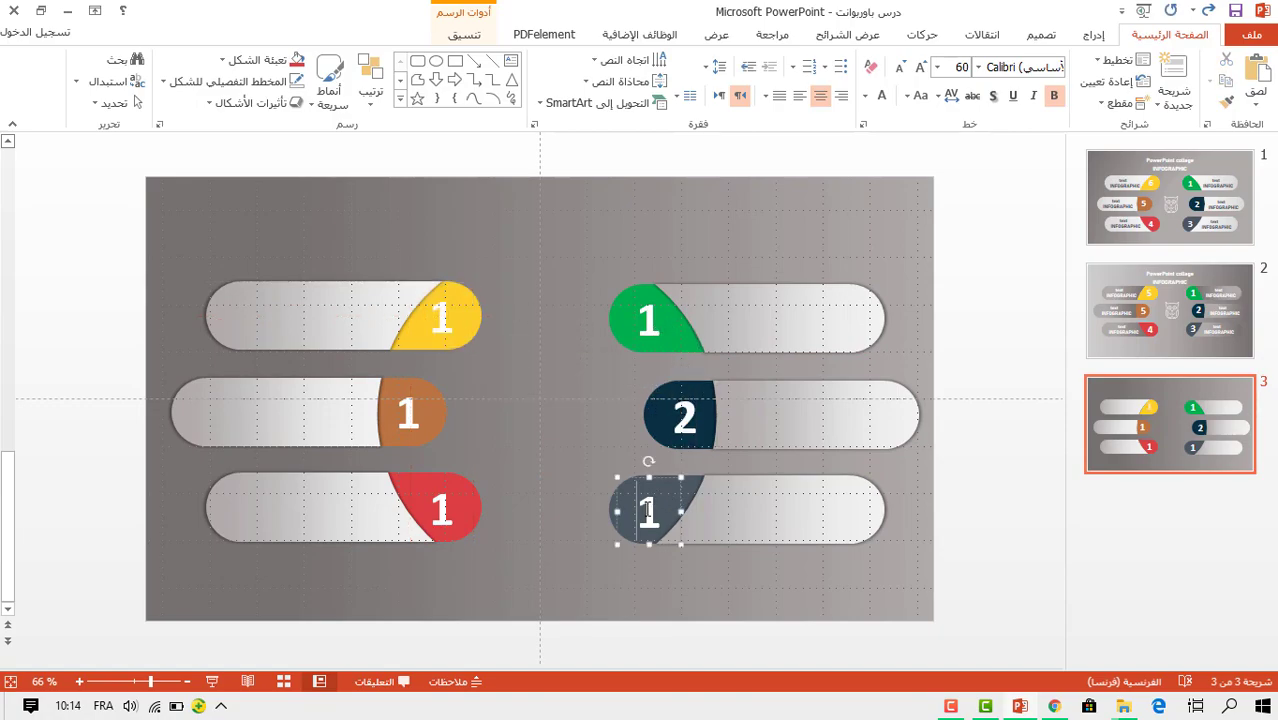
type("3")
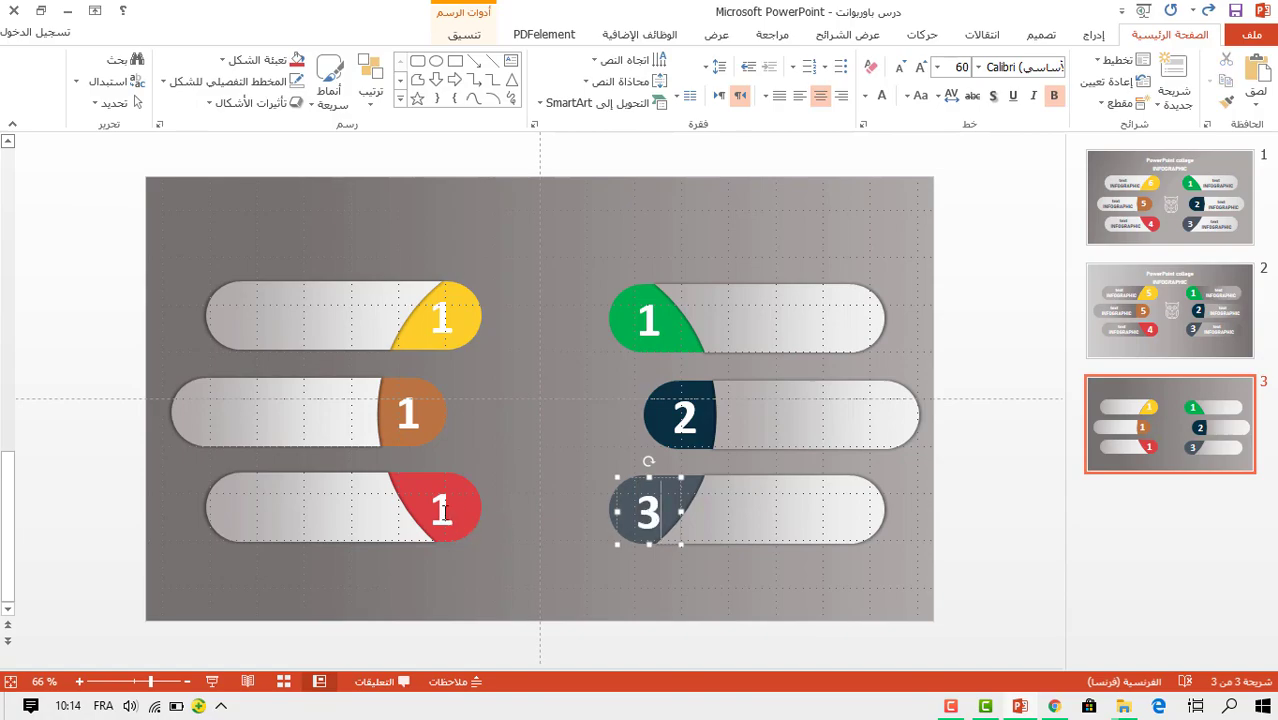
Renumber the red, orange and yellow ends 4, 5 and 6.
double_click(441, 512)
type("4")
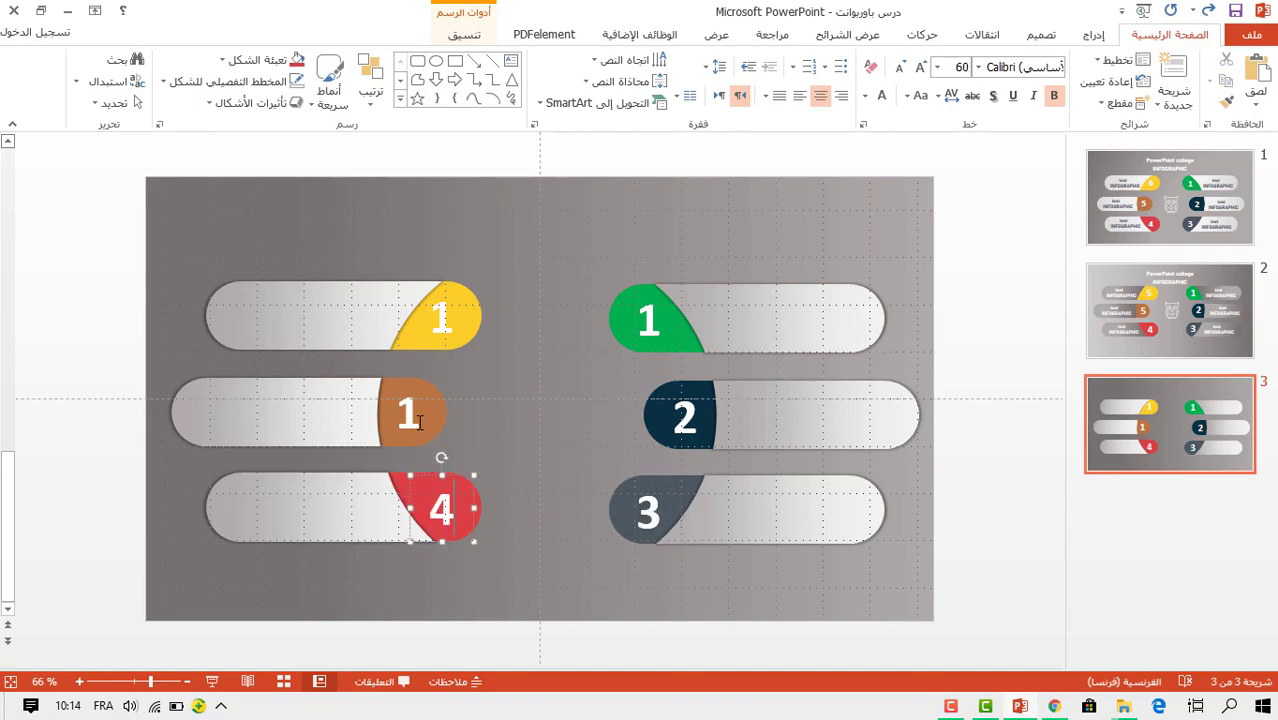
double_click(407, 408)
type("5")
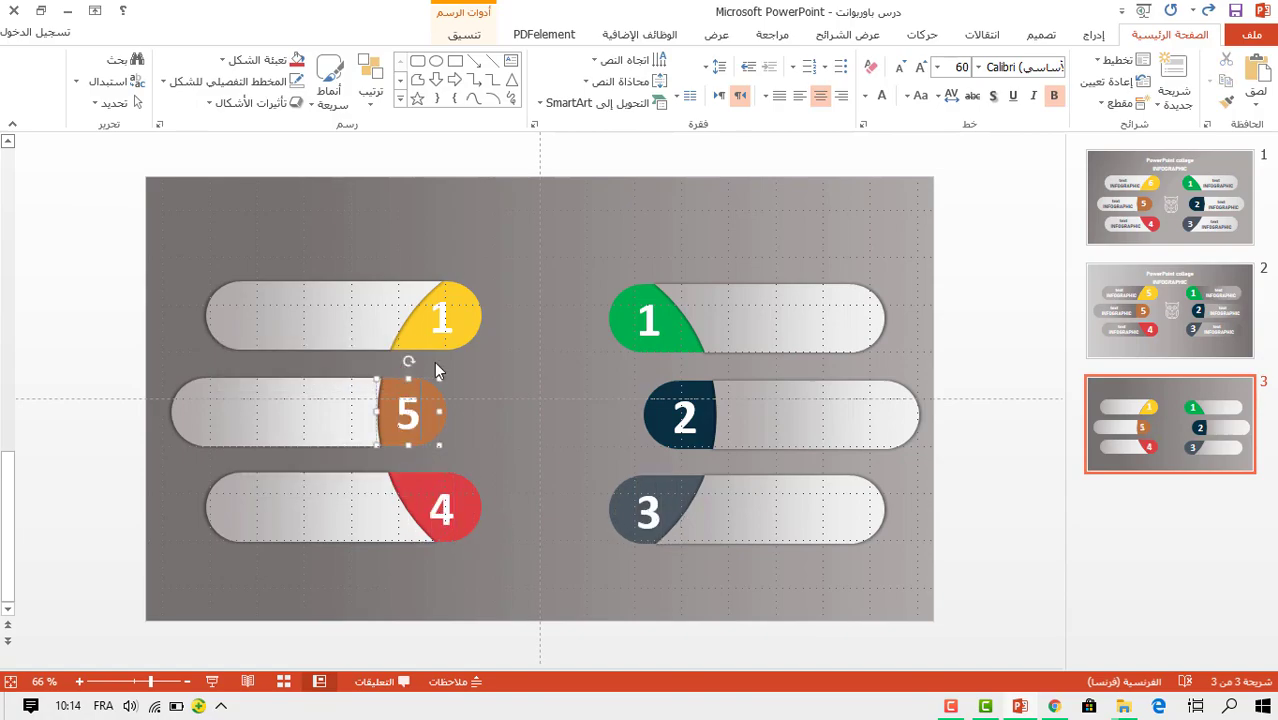
double_click(441, 320)
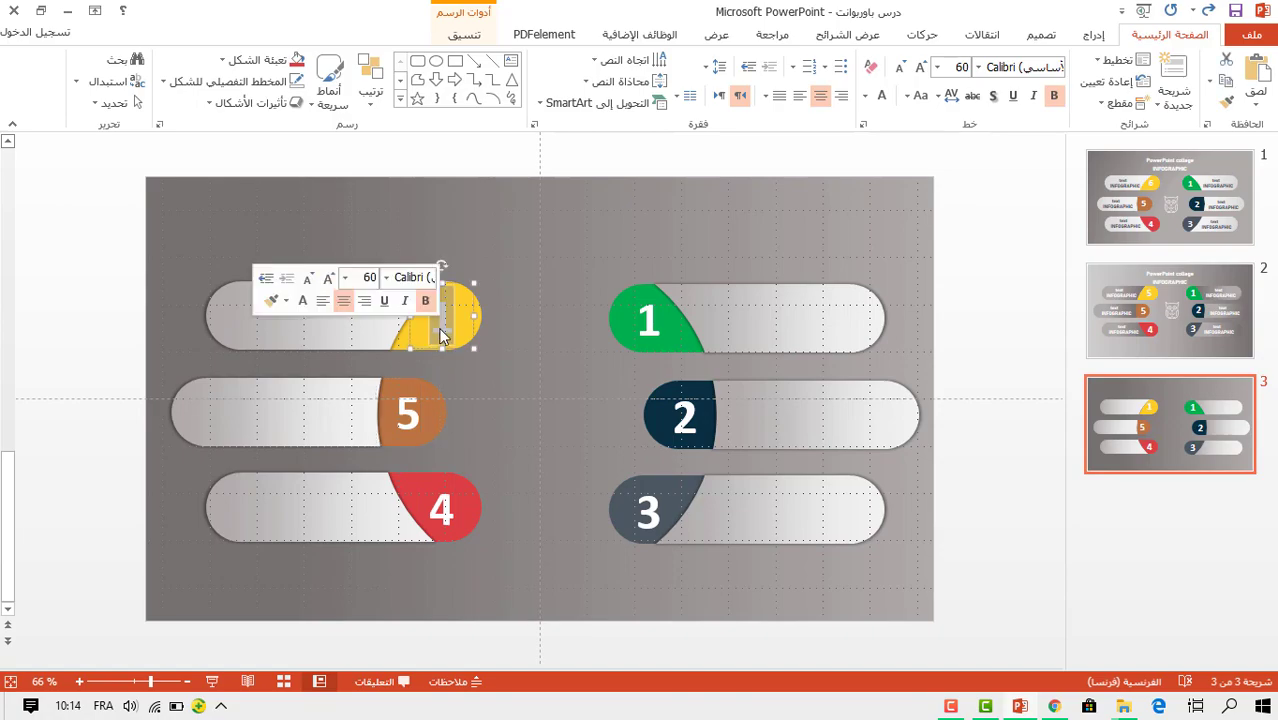
type("6")
left_click(565, 317)
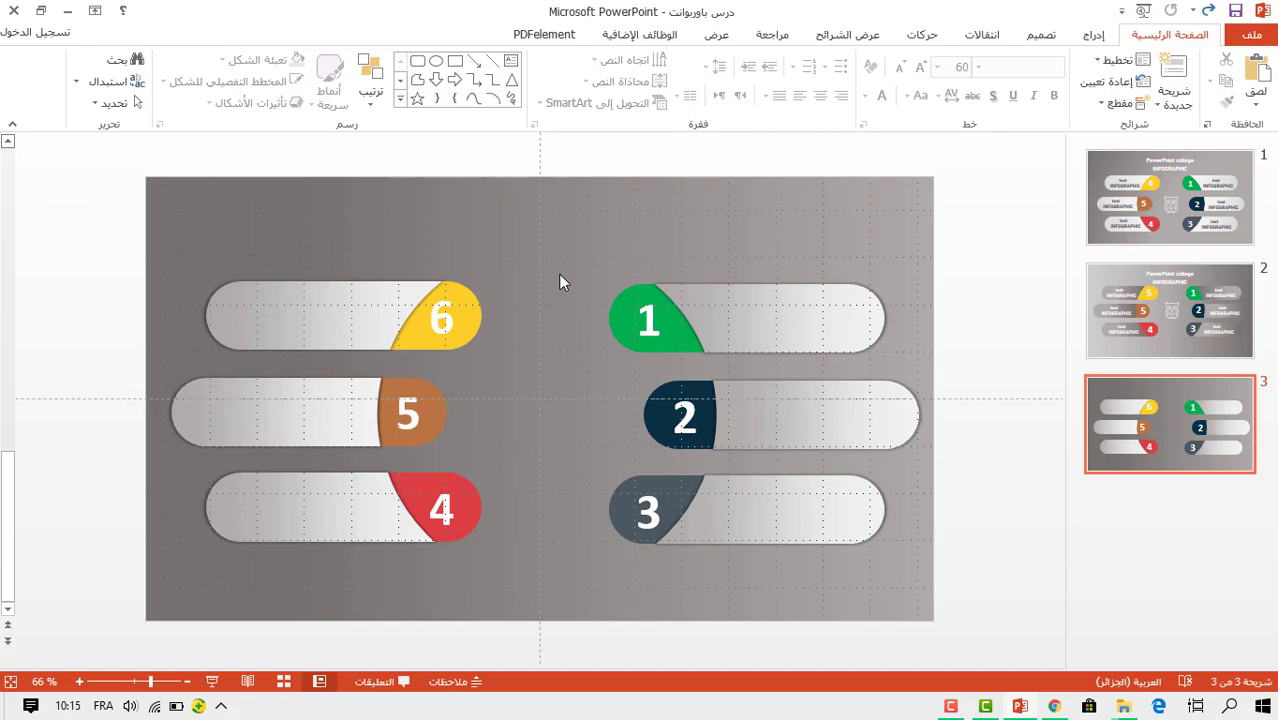
Copy the title and owl icon from slide 1 and paste them onto slide 3.
left_click(1150, 215)
left_click(655, 228)
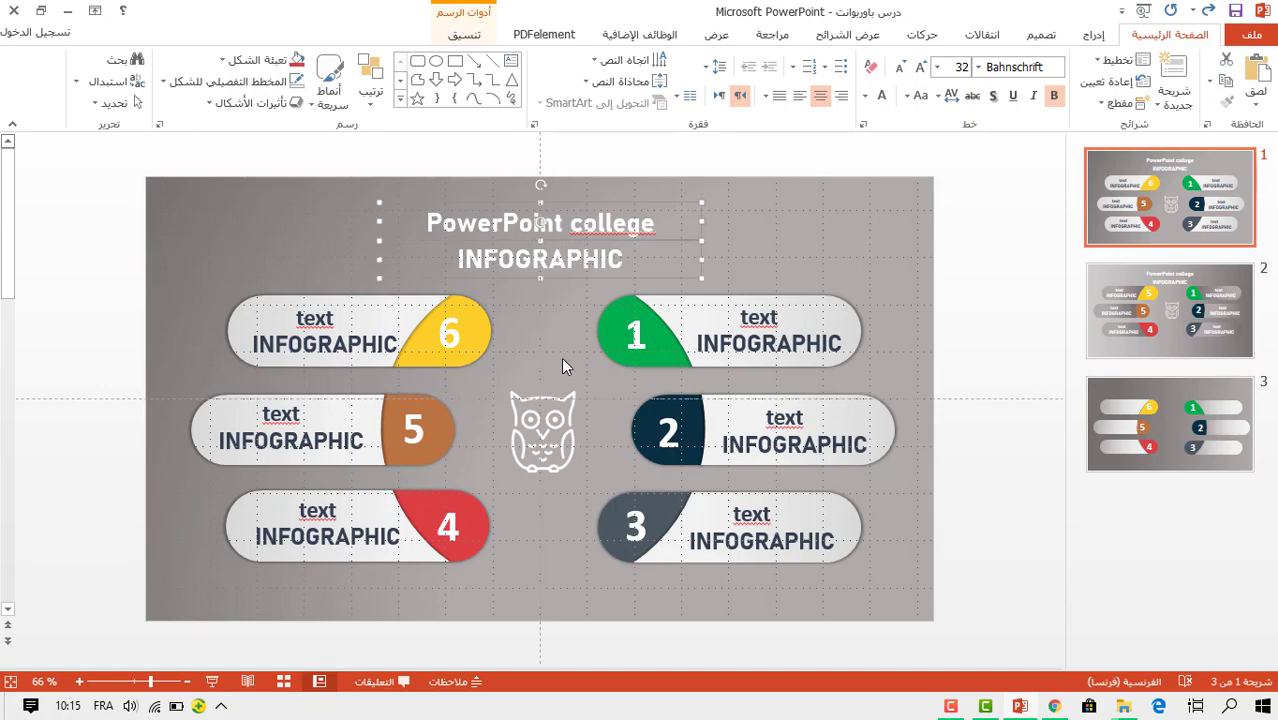
left_click(545, 423, "shift")
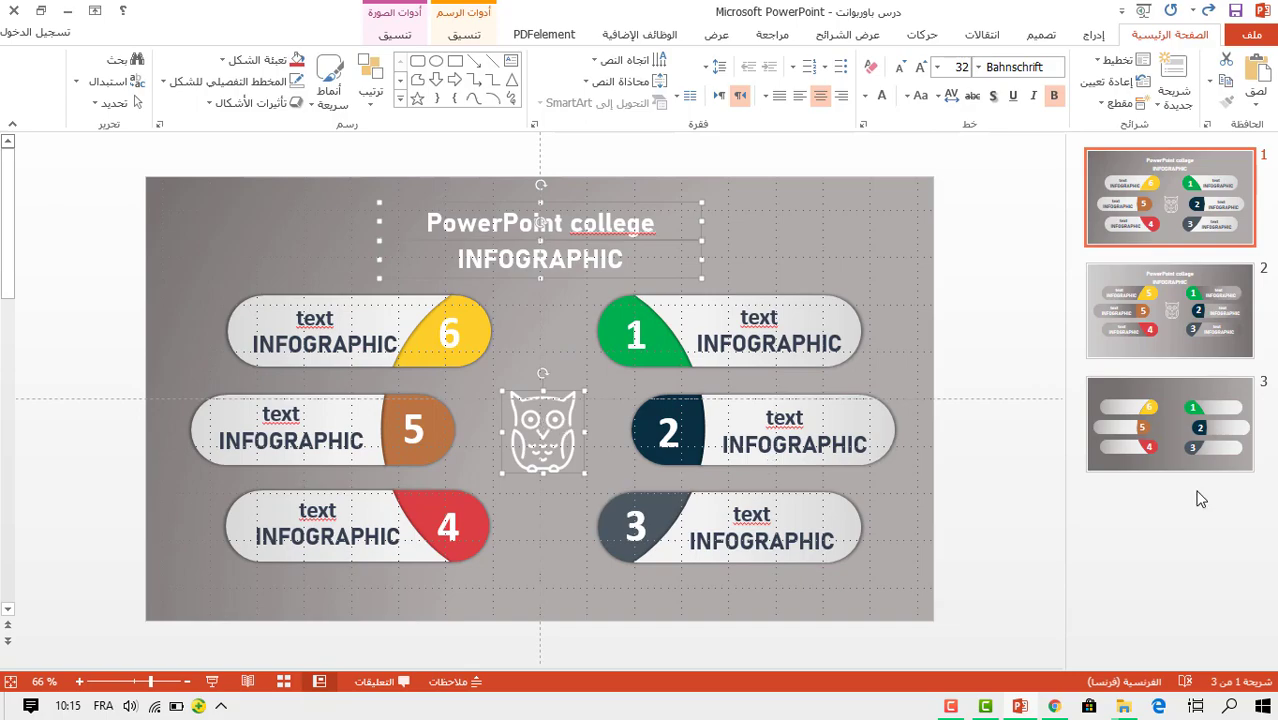
left_click(1178, 450)
key("ctrl+v")
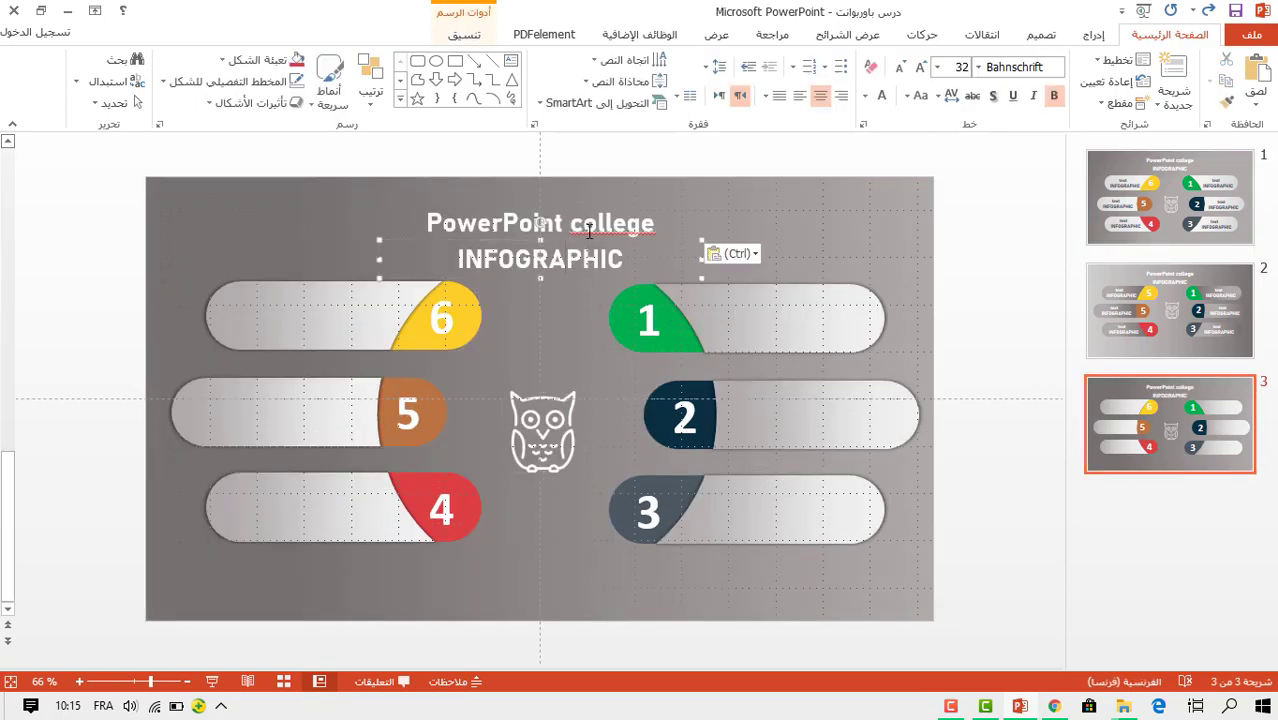
Move the title to the top and enlarge the owl, centring it between the pills.
mouse_move(616, 200)
left_mouse_down()
mouse_move(631, 198)
mouse_move(625, 186)
left_mouse_up()
left_click(560, 404)
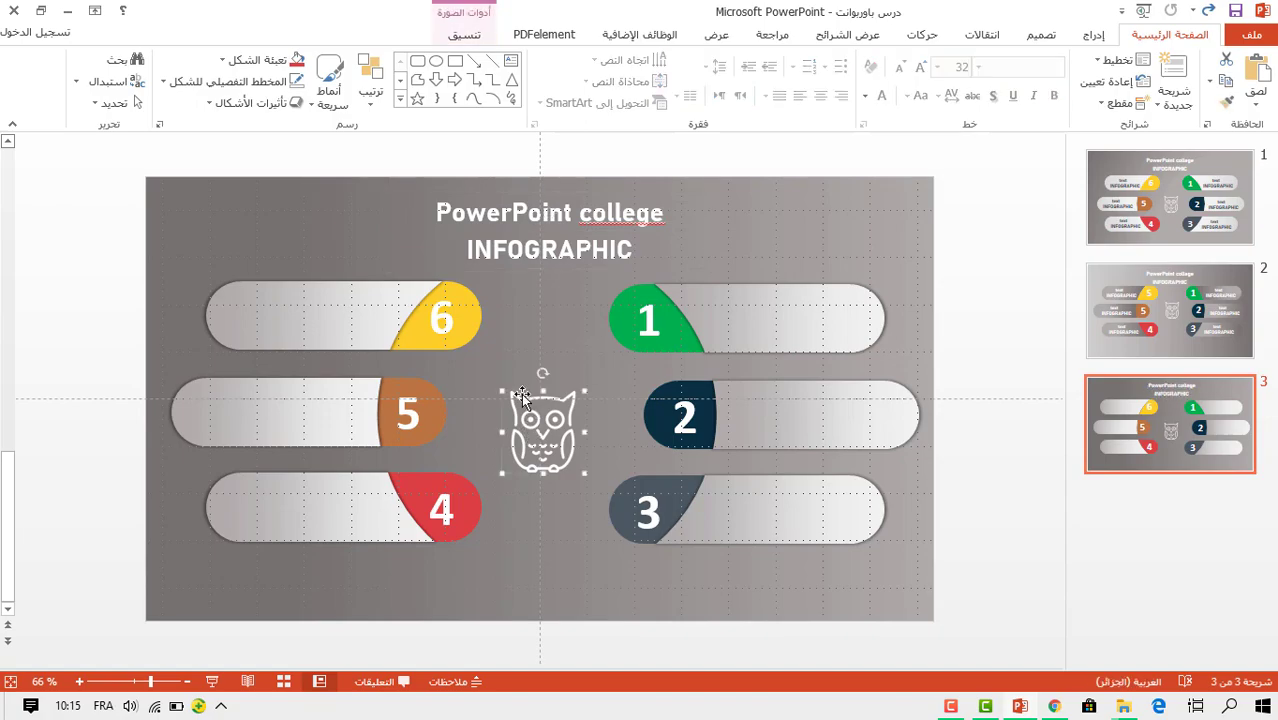
left_click_drag(501, 388, 462, 335)
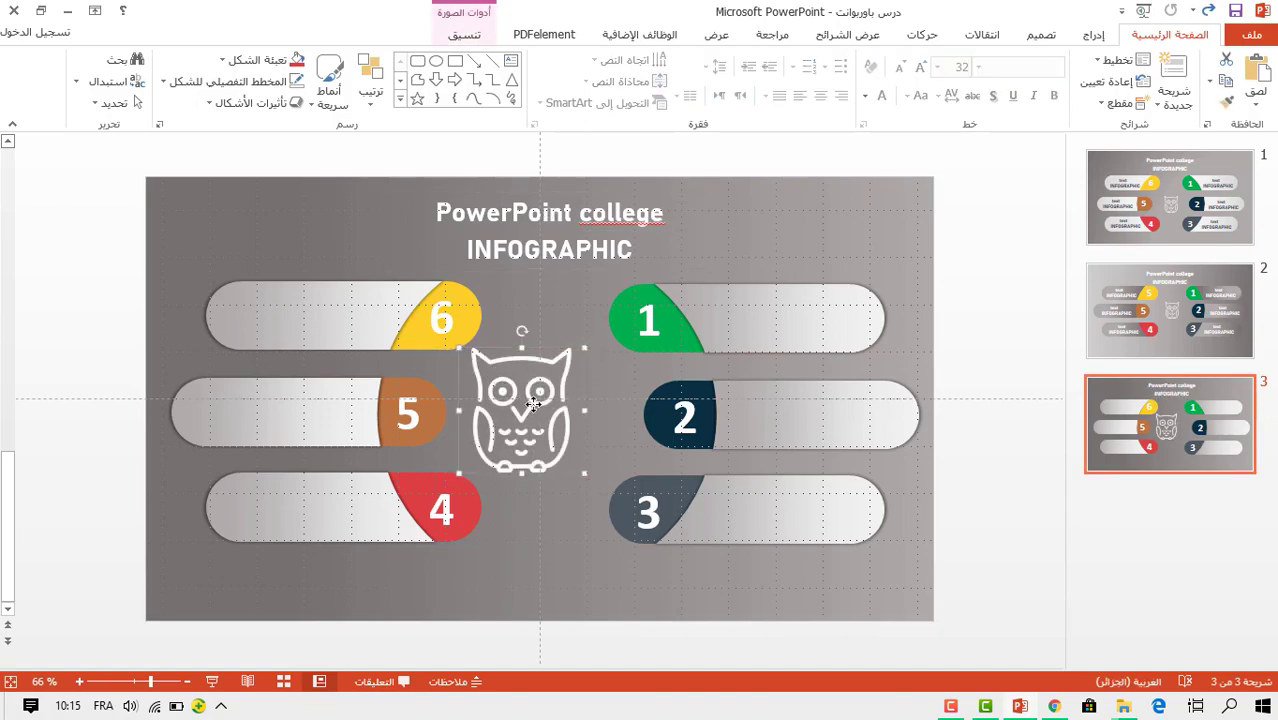
left_click_drag(530, 400, 551, 409)
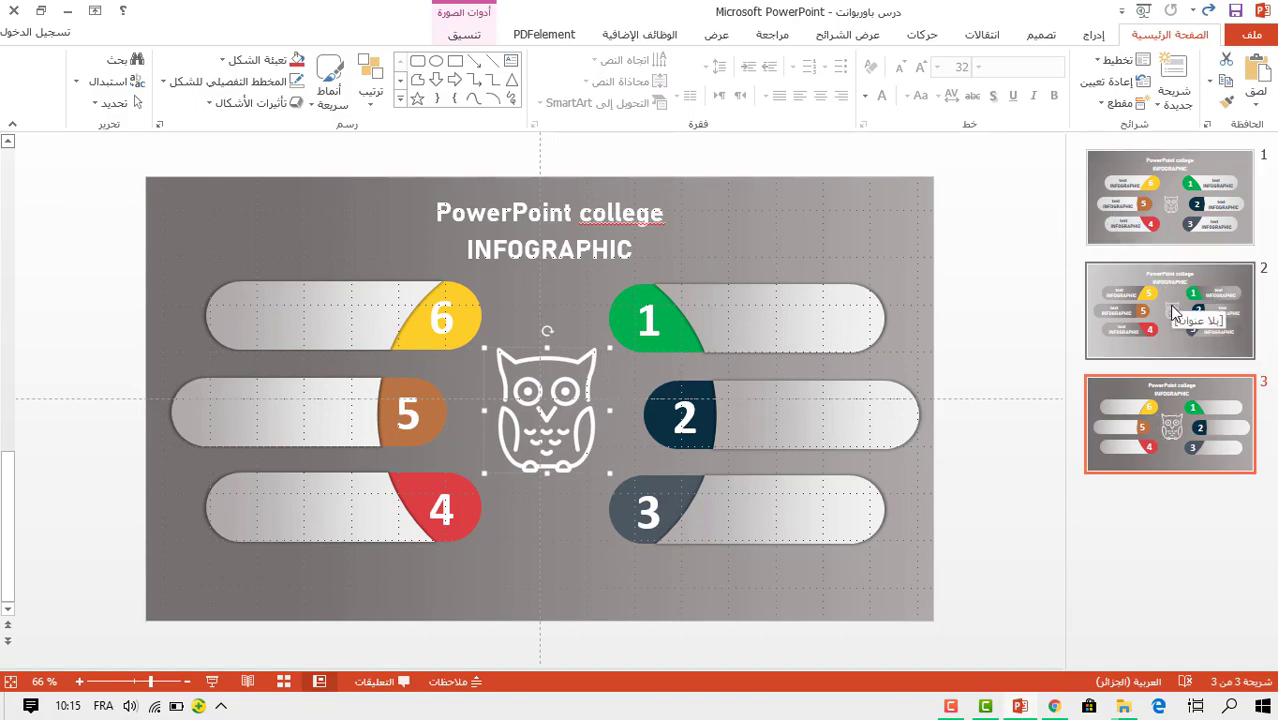
Copy the 'text' and 'INFOGRAPHIC' label boxes from slide 1 and paste them onto slide 3.
left_click(1168, 197)
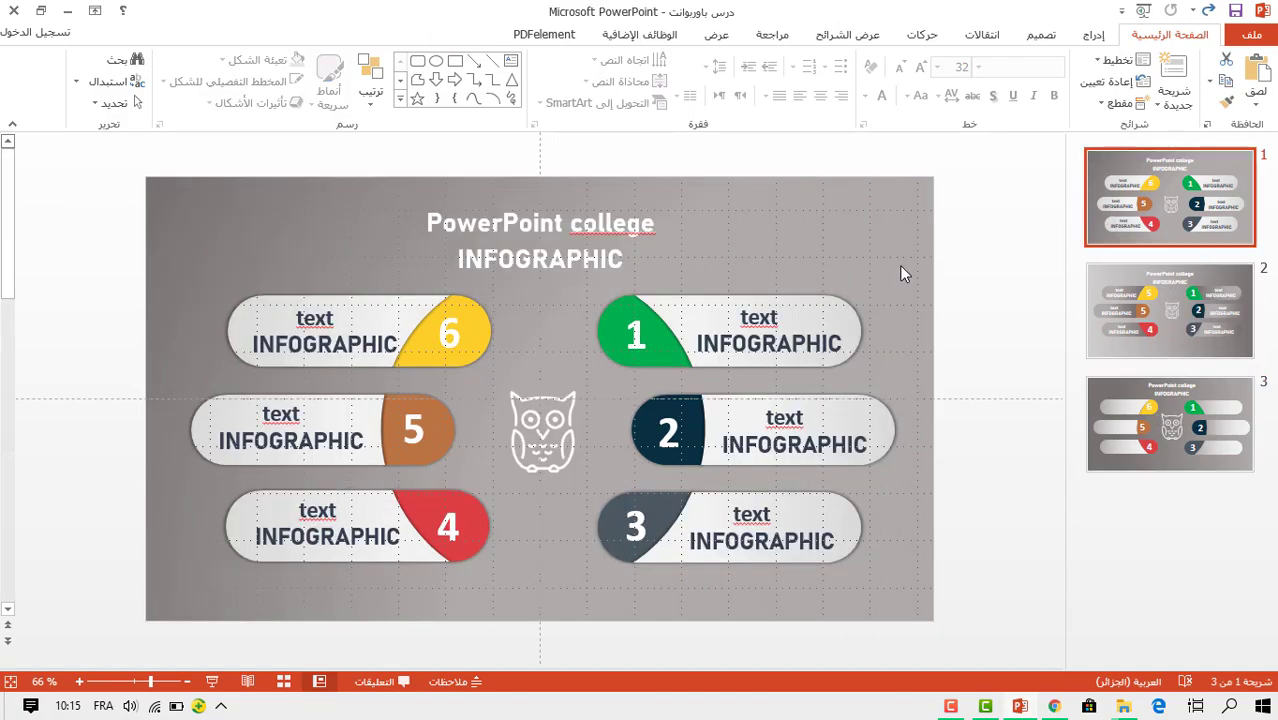
left_click(757, 318)
left_click(795, 316)
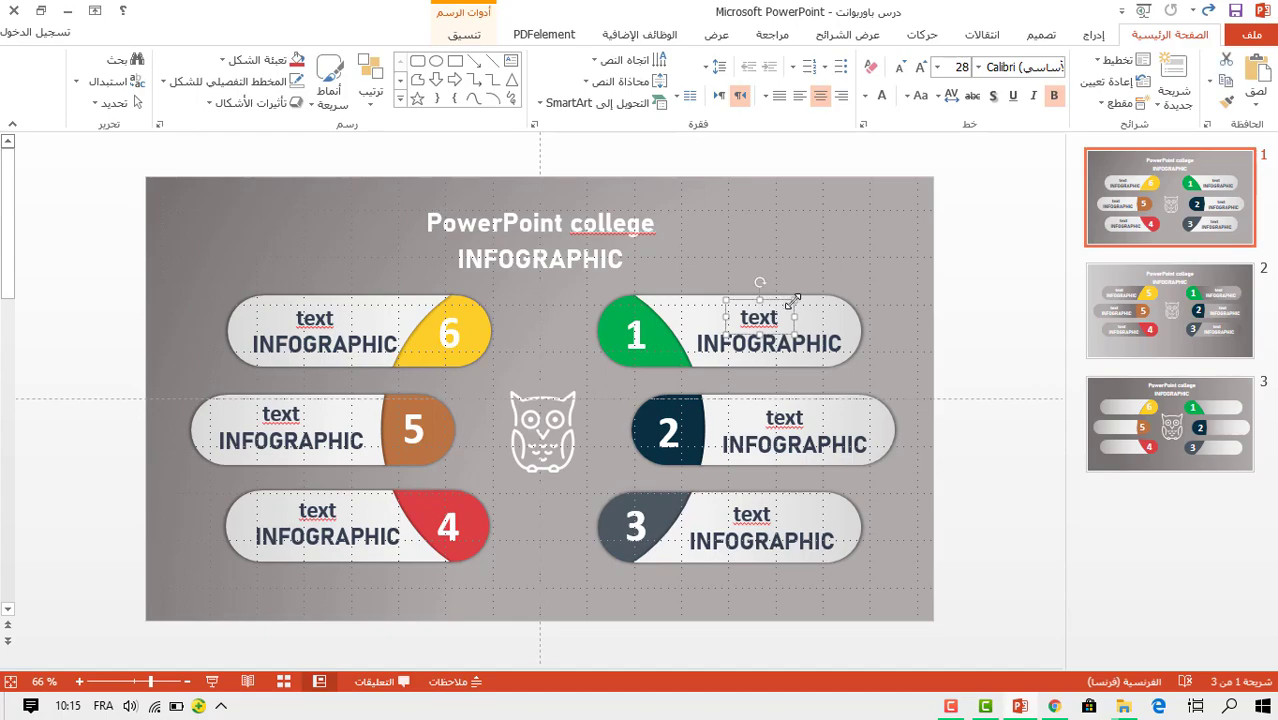
left_click(820, 343, "shift")
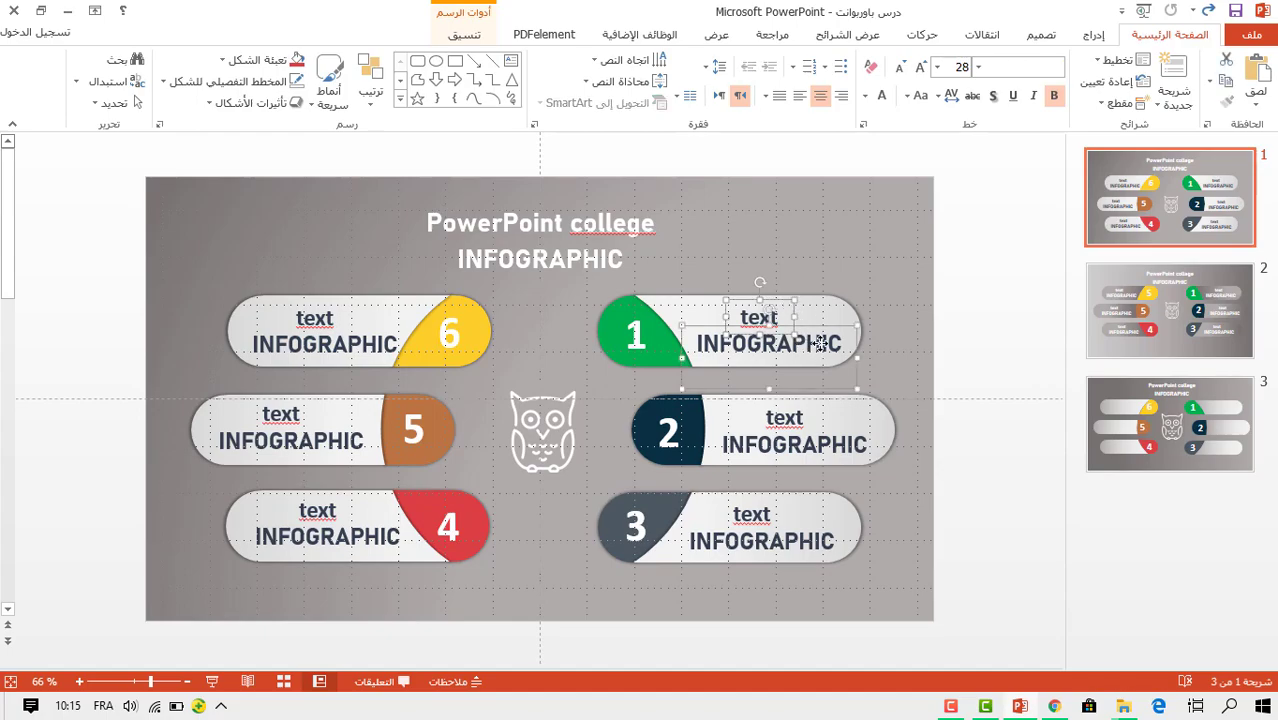
left_click(1200, 415)
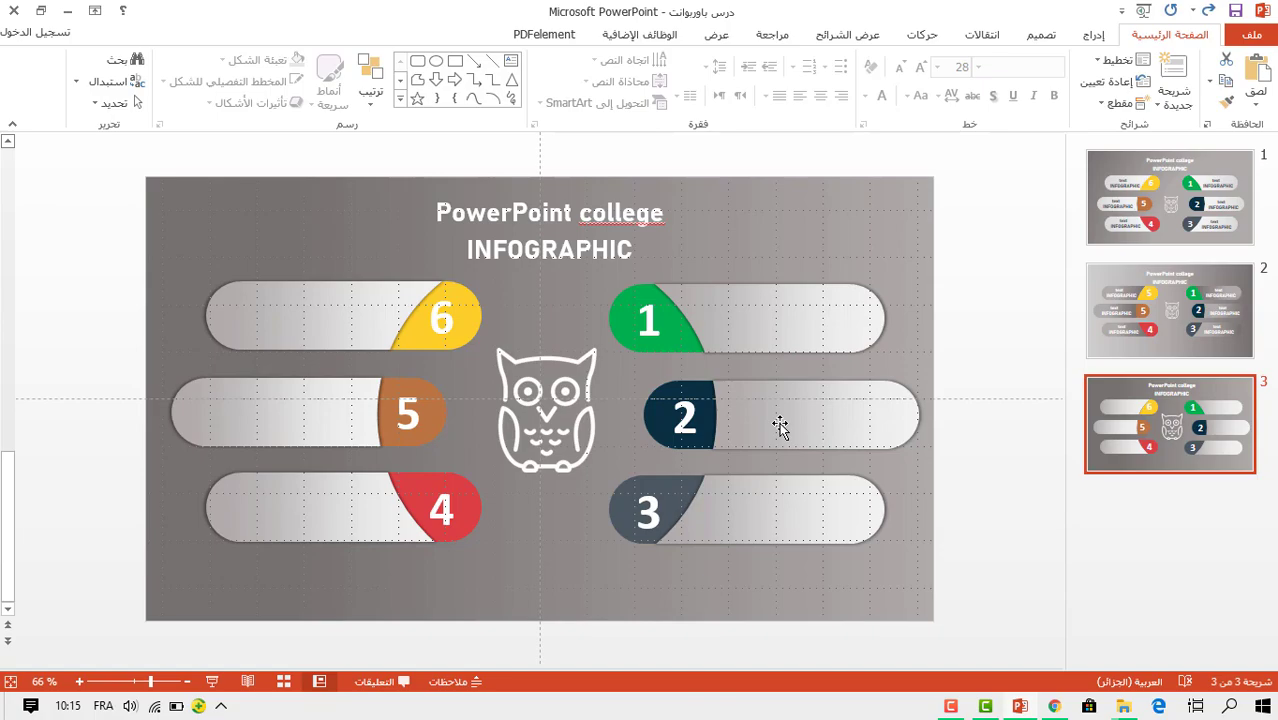
key("ctrl+v")
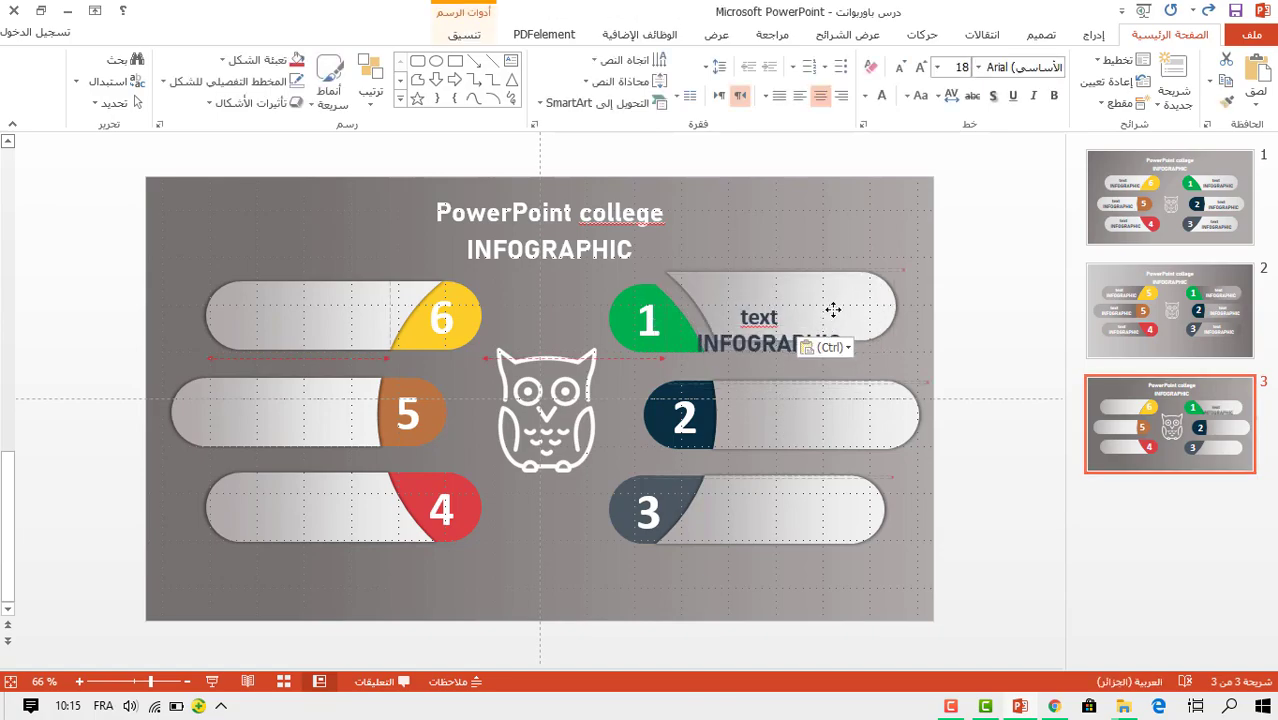
Place the two-line label in pill 1's grey area and copy it into the remaining pills.
left_click(834, 308)
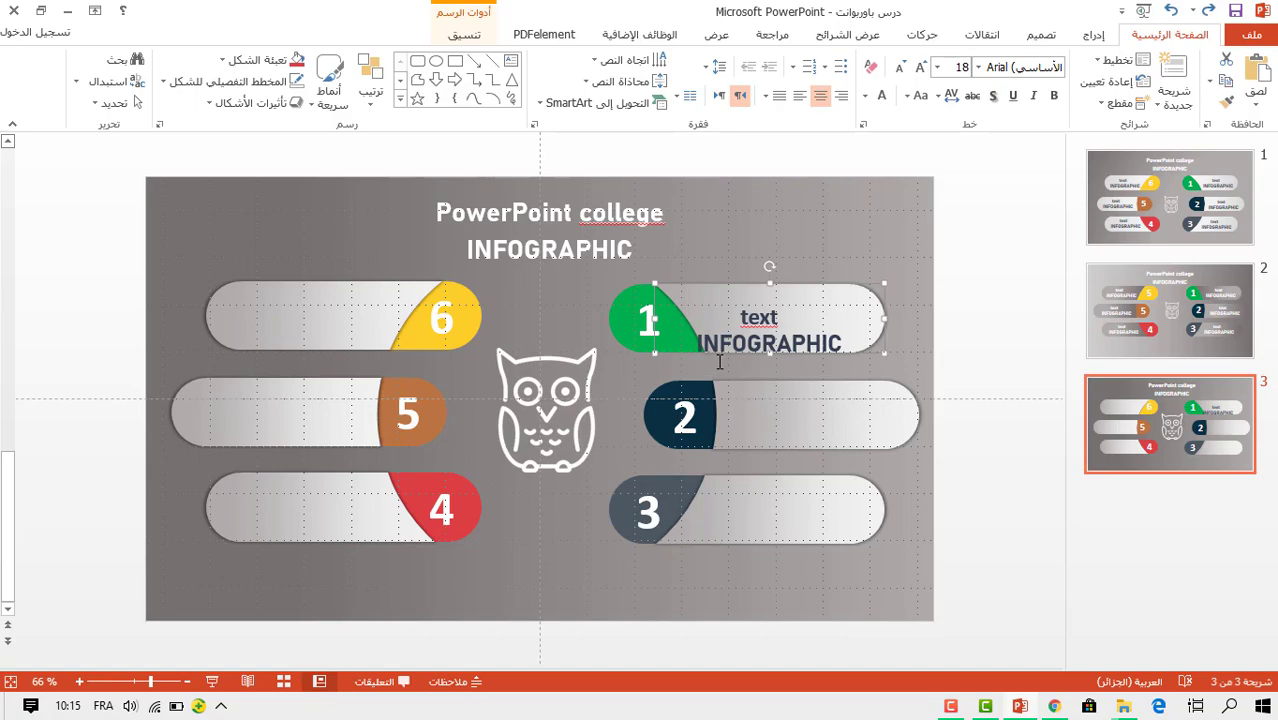
left_click(760, 314)
left_click(808, 346)
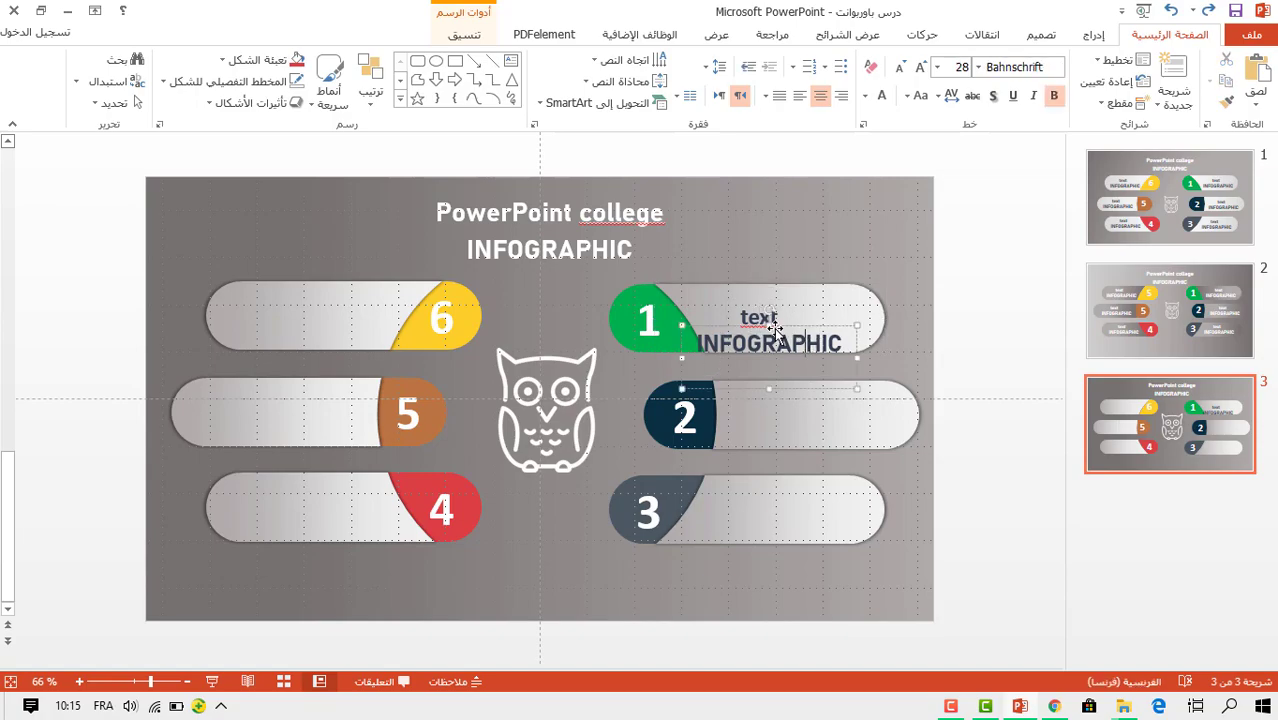
left_click(775, 330)
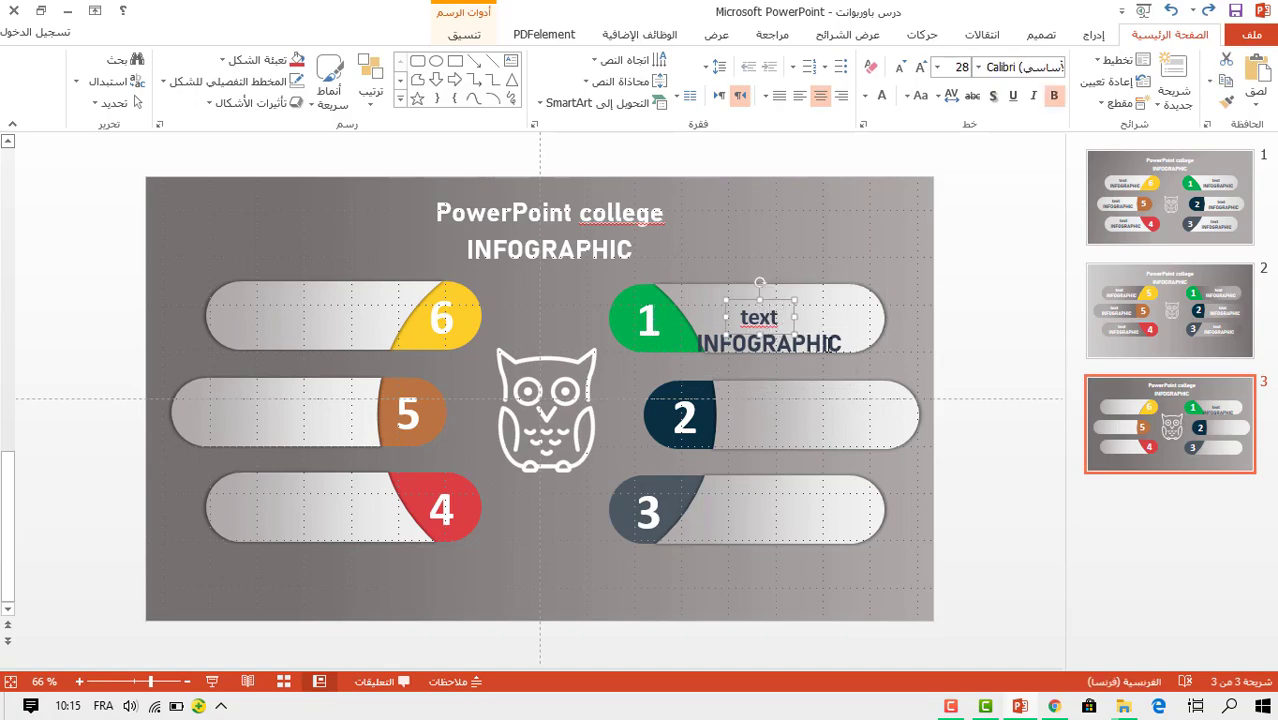
left_click(835, 342, "shift")
left_click_drag(818, 322, 836, 313)
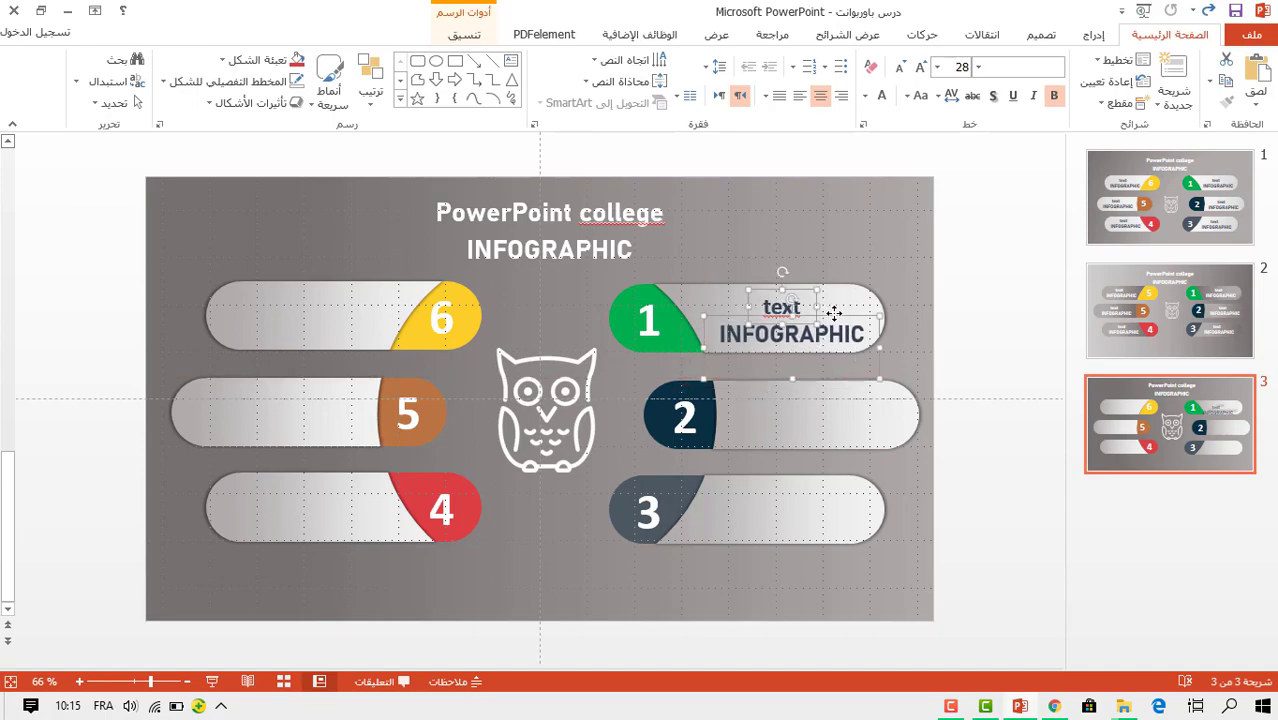
left_click_drag(834, 313, 866, 418)
mouse_move(865, 415)
left_mouse_down()
mouse_move(822, 514)
mouse_move(342, 513)
mouse_move(357, 512)
mouse_move(335, 415)
mouse_move(372, 323)
mouse_move(354, 316)
left_mouse_up()
left_click(752, 262)
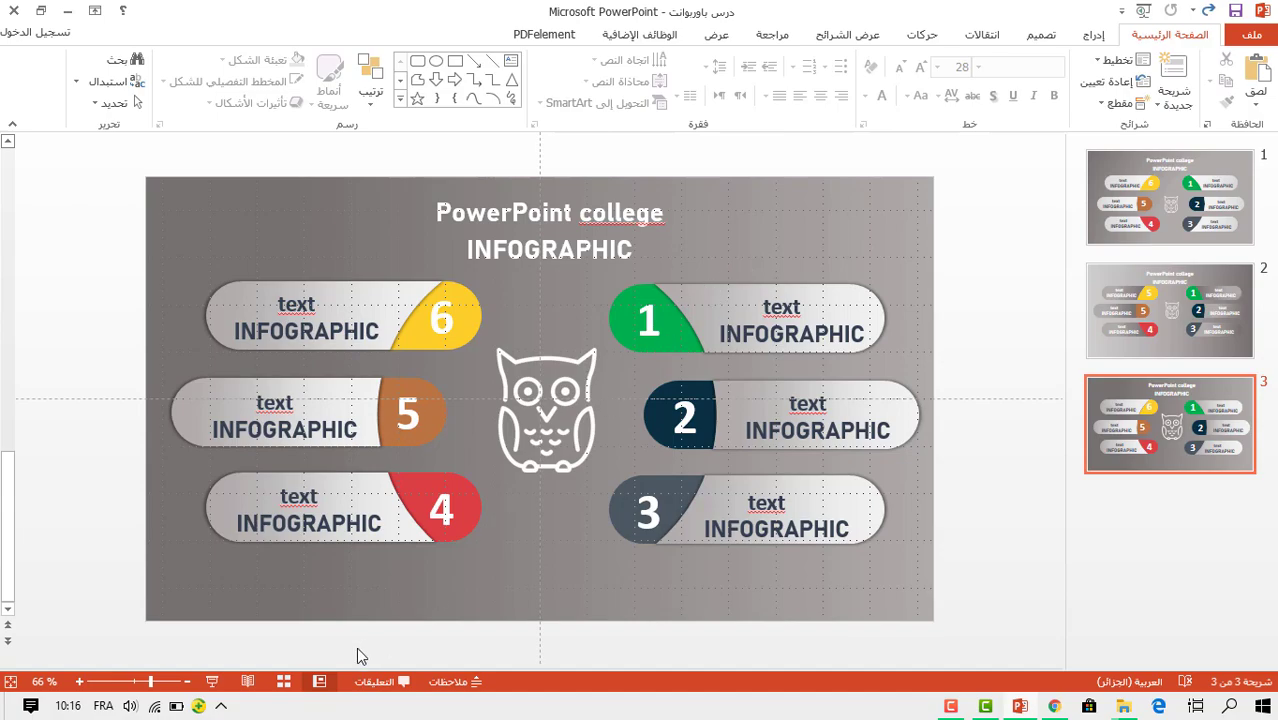
left_click(214, 684)
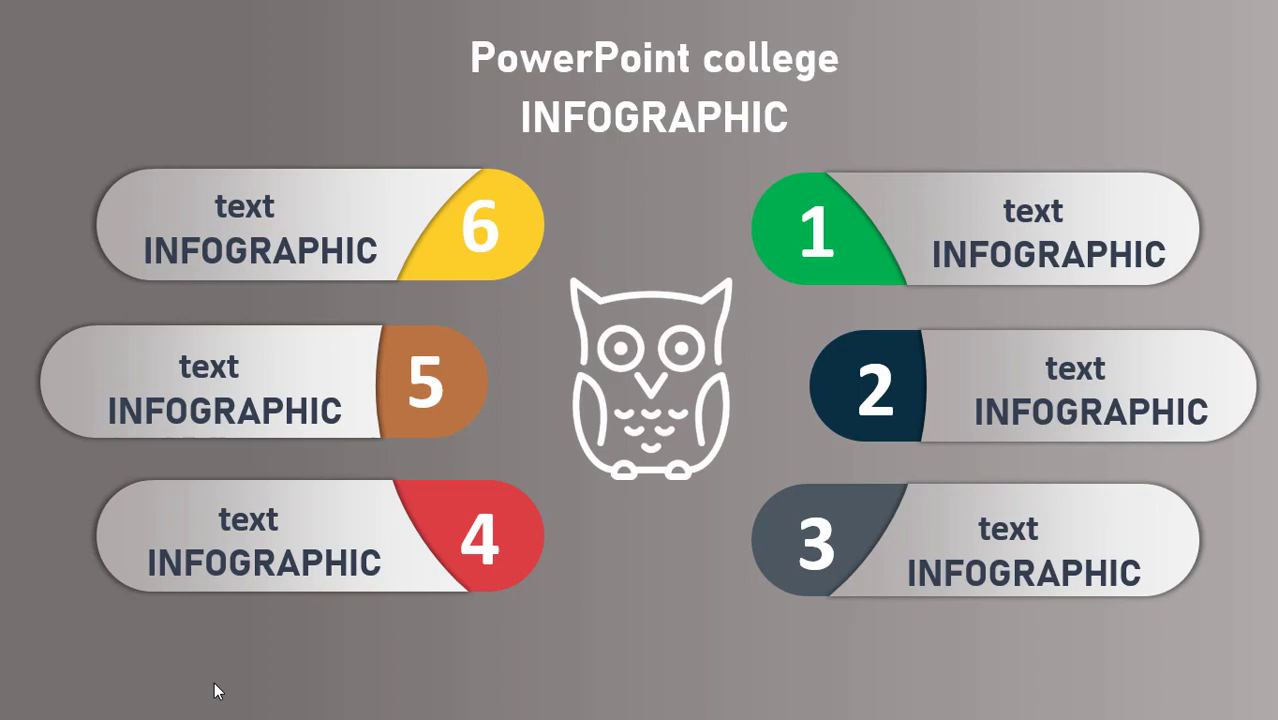
left_click(217, 690)
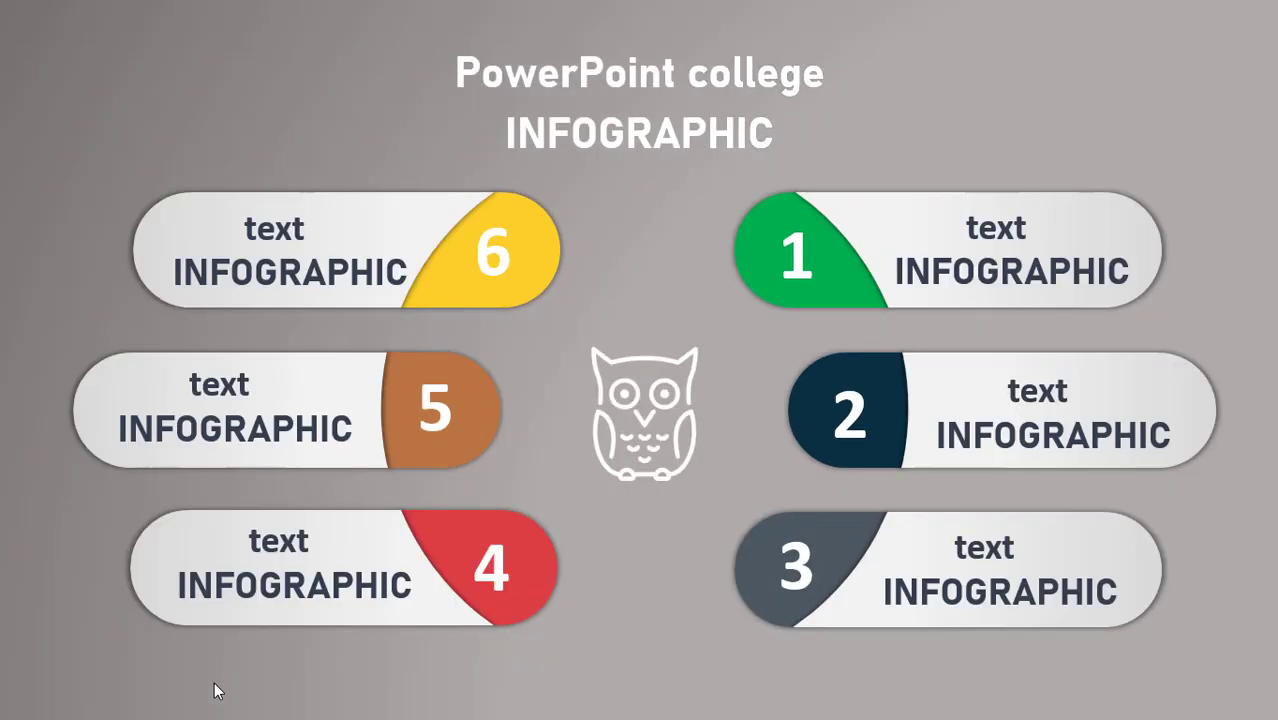
left_click(217, 690)
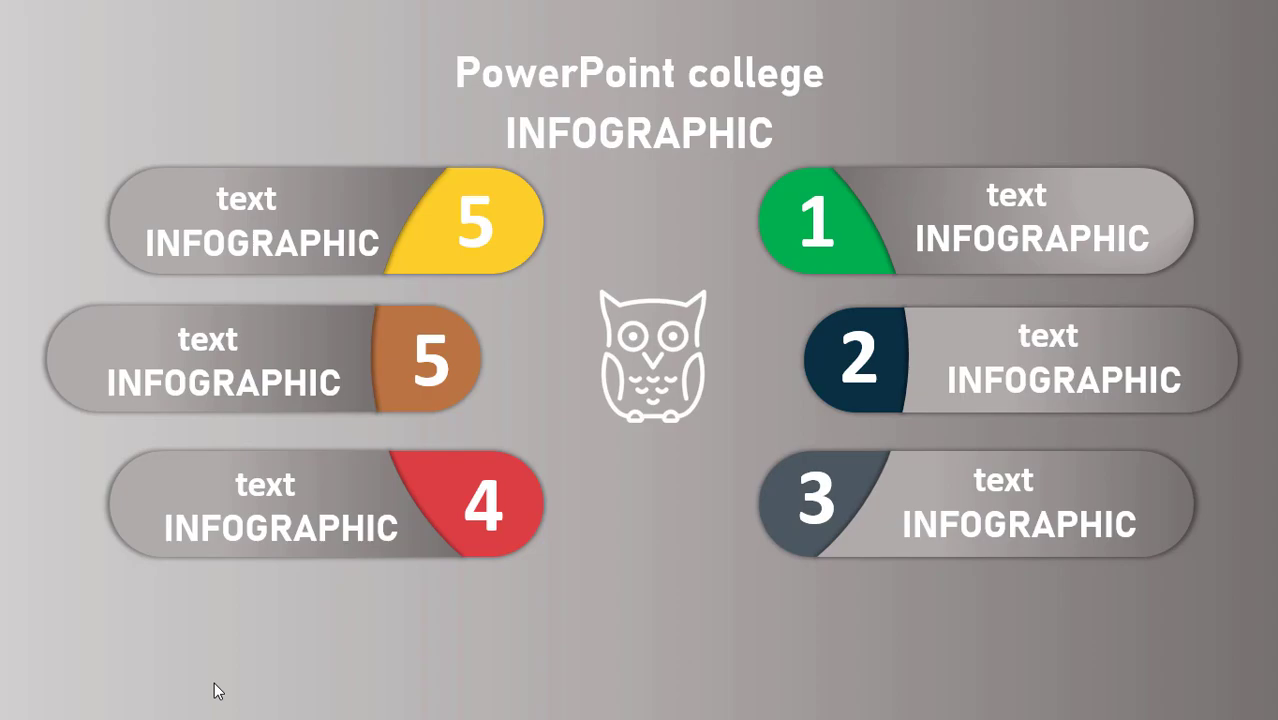
left_click(217, 690)
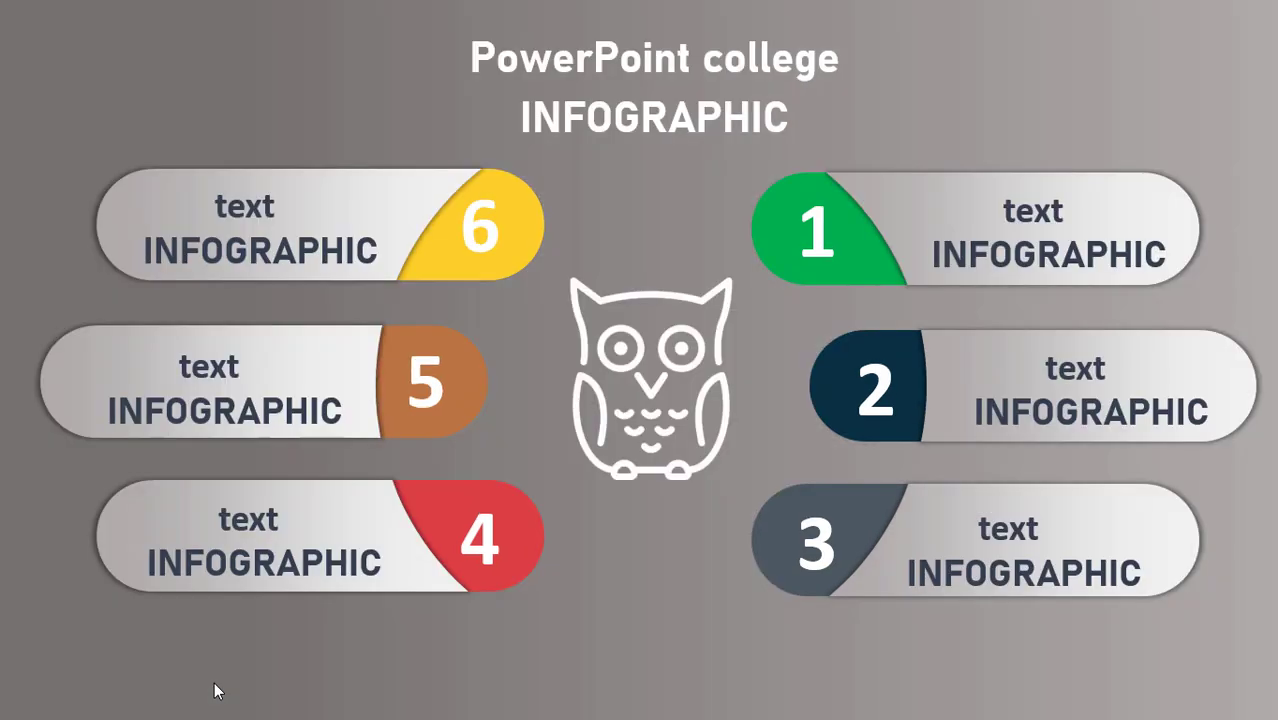
key("Escape")
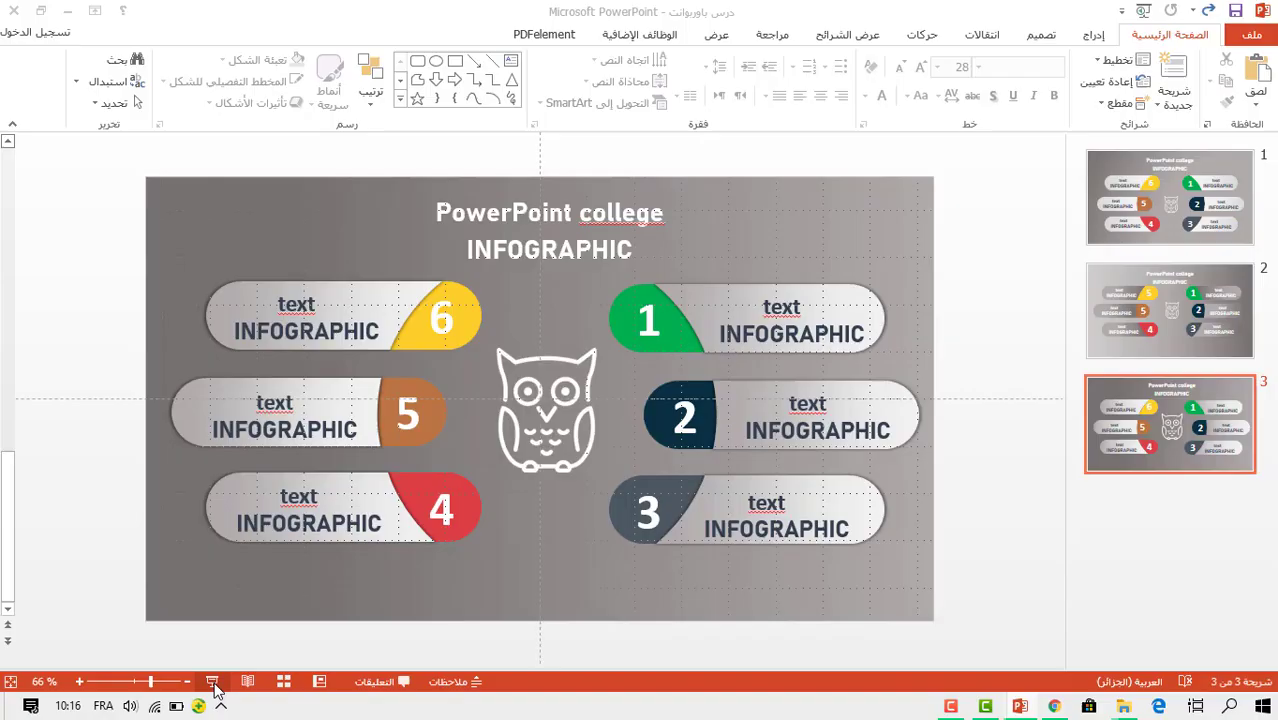
left_click(922, 653)
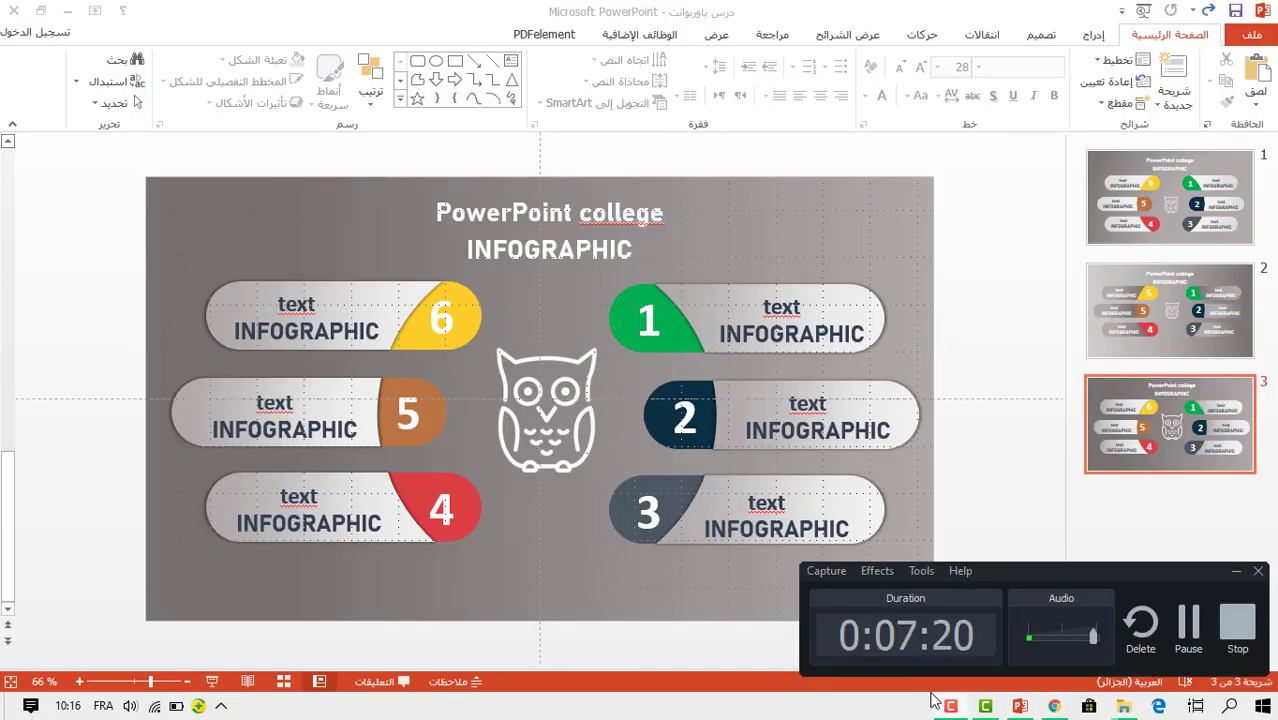
left_click(1236, 571)
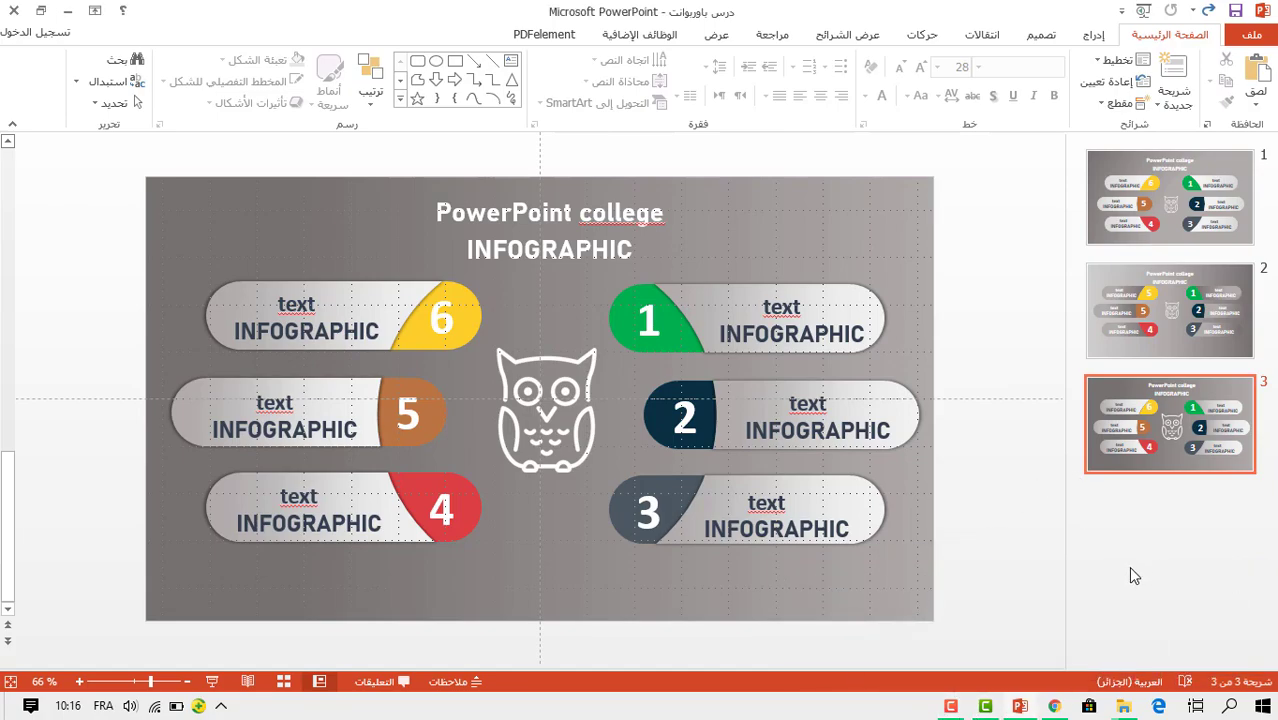
left_click(1147, 409)
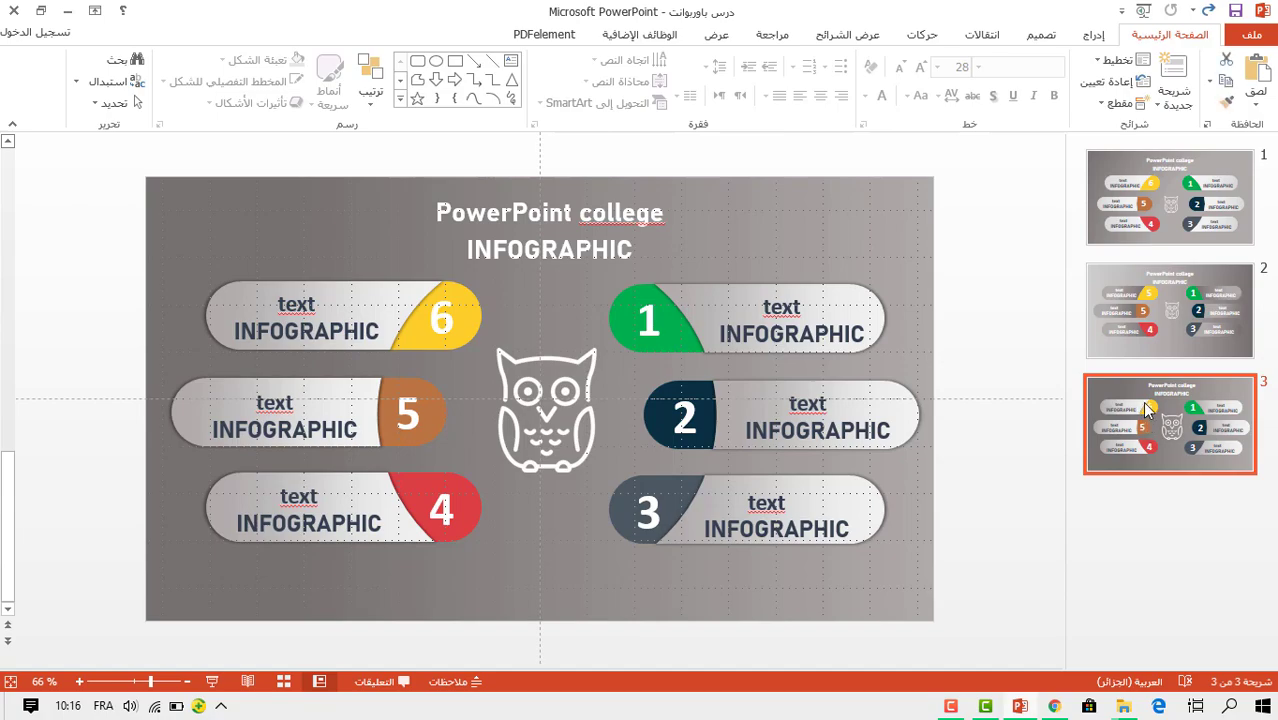